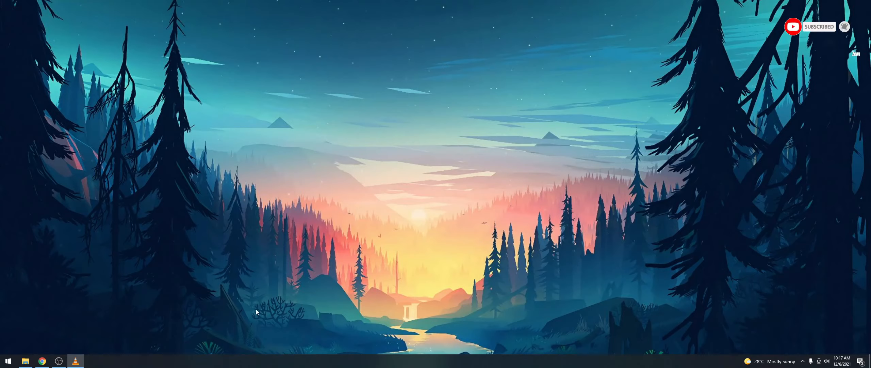
Step: Launch the Windows Photos app from a 'photos' Start search
key(super)
text(photos)
key(Return)
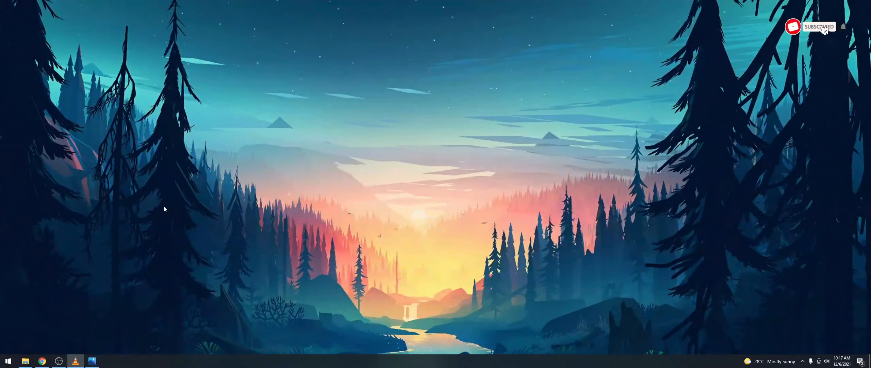
key(super)
Step: Launch Adobe Photoshop 2021 and bring the Pictures window full-screen over it
text(photo)
click(82, 173)
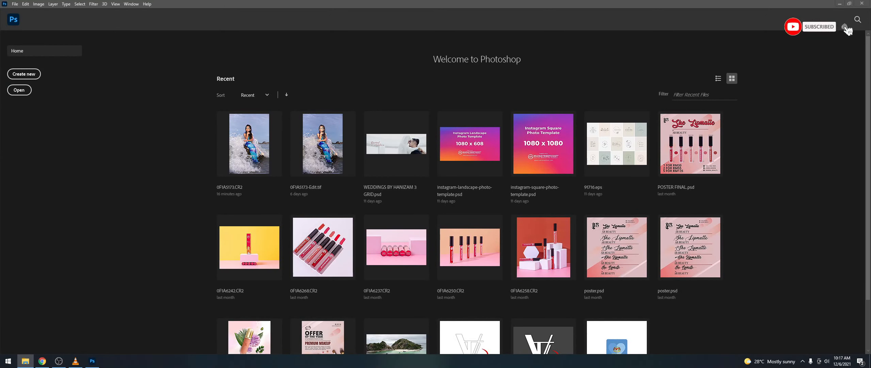
drag(0, 5, 549, 55)
double_click(465, 60)
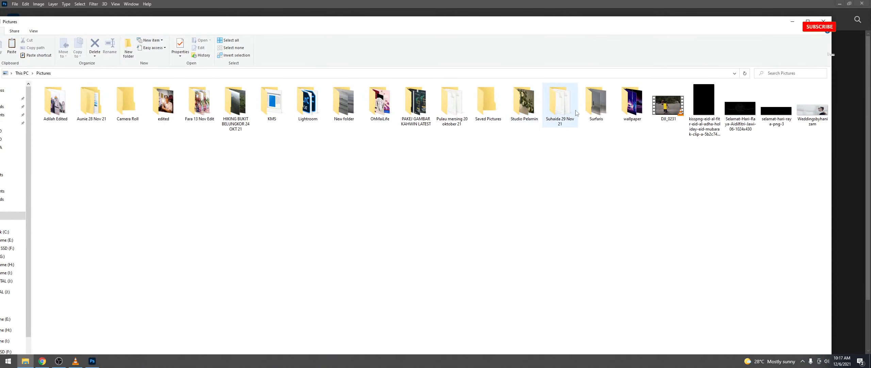
Step: Open the 29 Nov 21 shoot folder, preview photo 0F1A5173, then move the folder window aside
double_click(561, 102)
scroll(257, 126, down, 5)
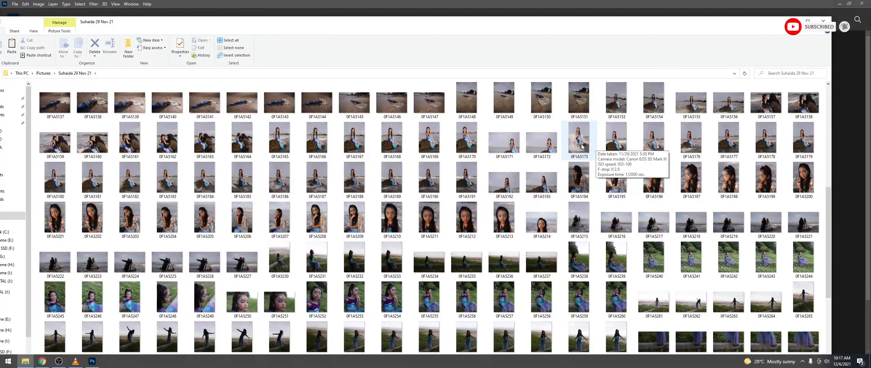
double_click(579, 139)
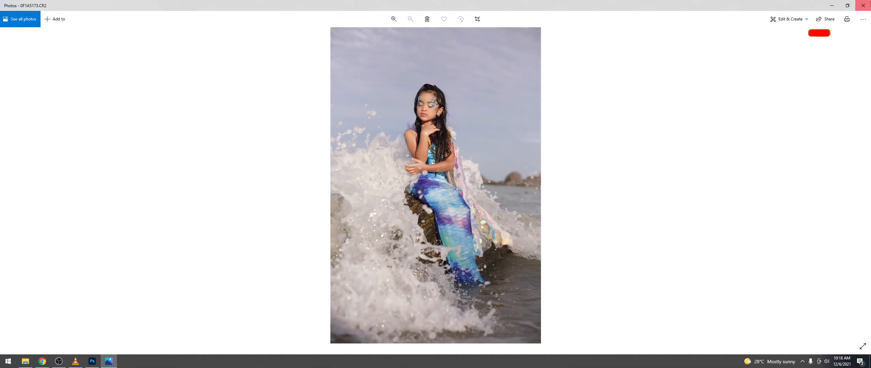
click(870, 4)
drag(675, 18, 384, 28)
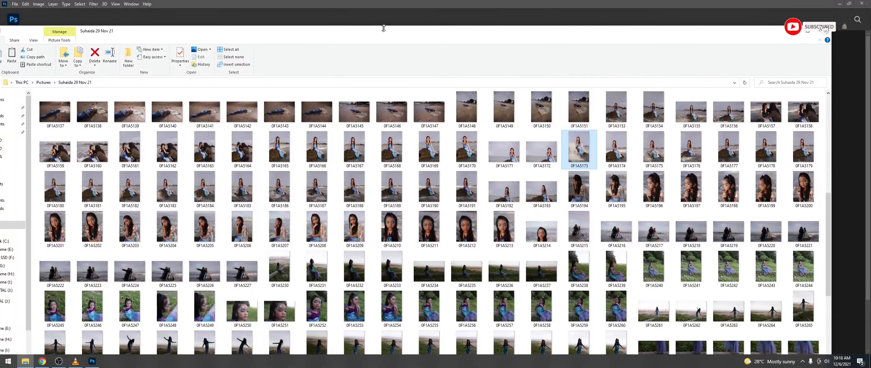
drag(468, 33, 290, 39)
Step: Inspect the Optics lens-correction settings in Camera Raw, then collapse them
click(663, 168)
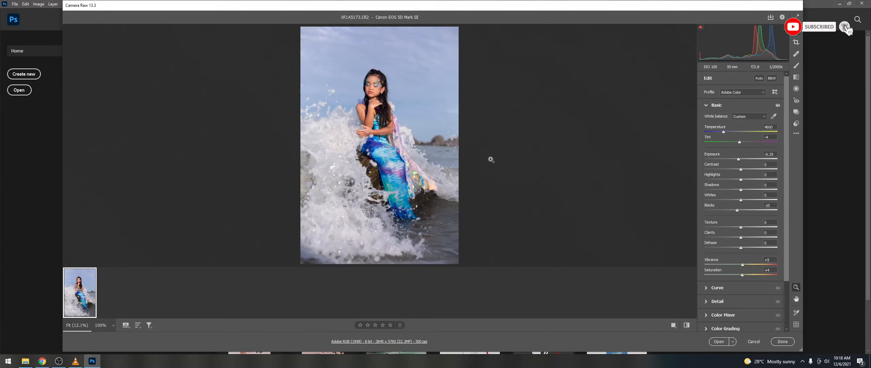
drag(787, 181, 786, 235)
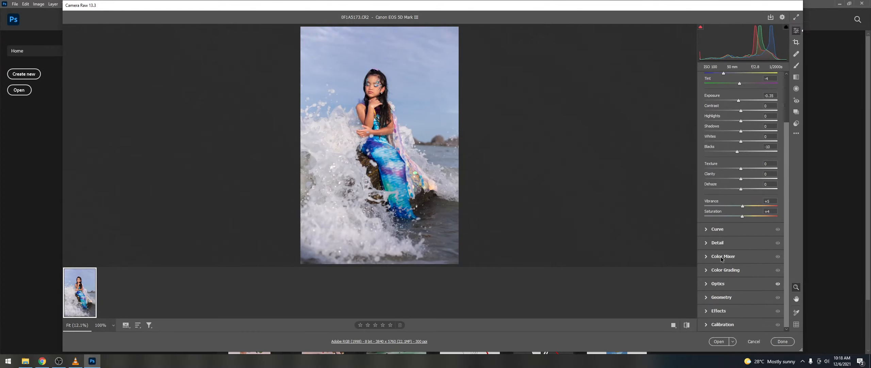
click(738, 283)
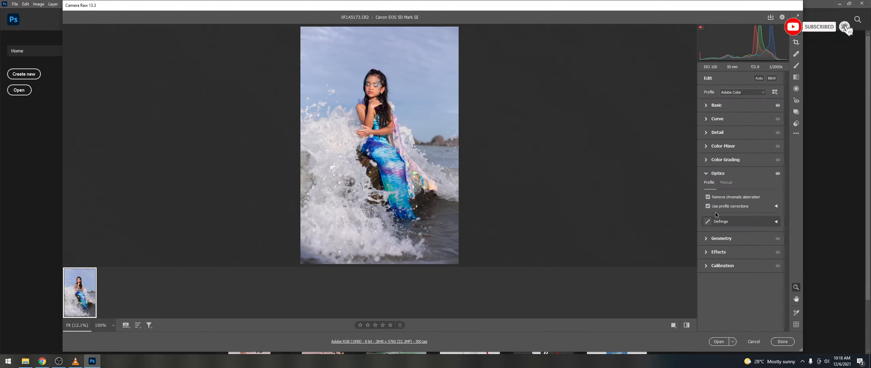
click(725, 175)
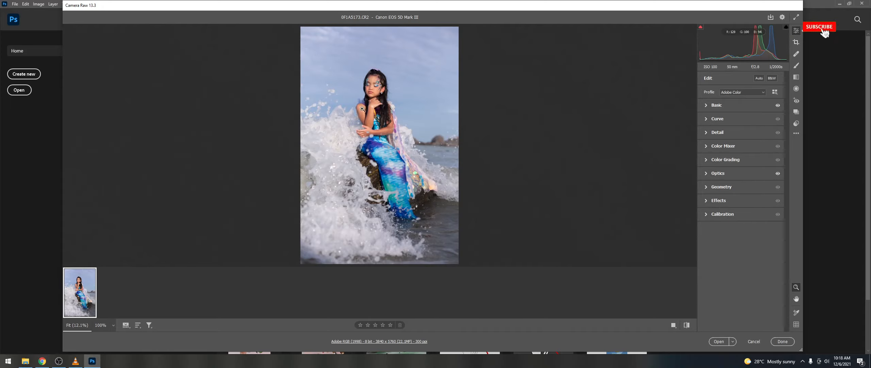
Step: View the photo at 25% and zoom in on the girl's face
scroll(376, 95, up, 1)
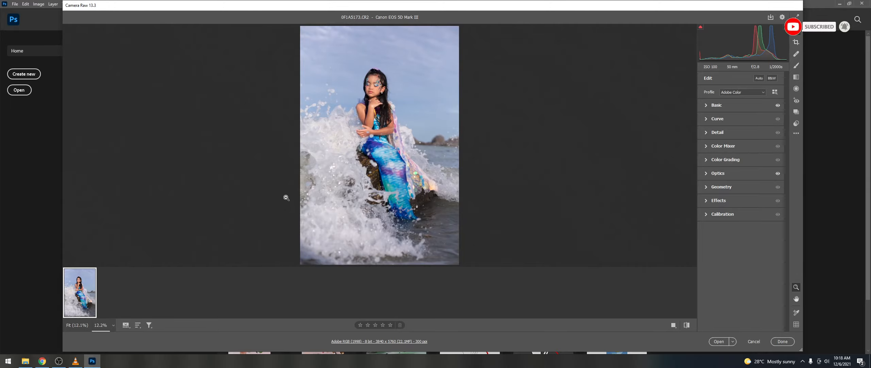
click(111, 326)
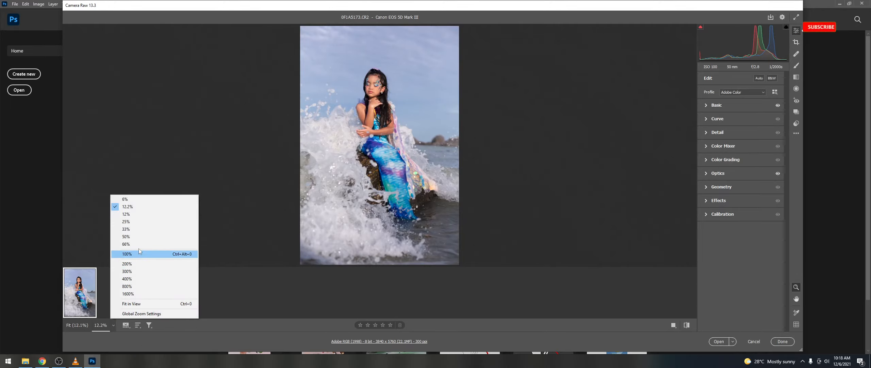
click(129, 221)
mouse_move(375, 91)
mouse_down()
mouse_move(380, 68)
mouse_move(379, 94)
mouse_up()
scroll(378, 94, down, 3)
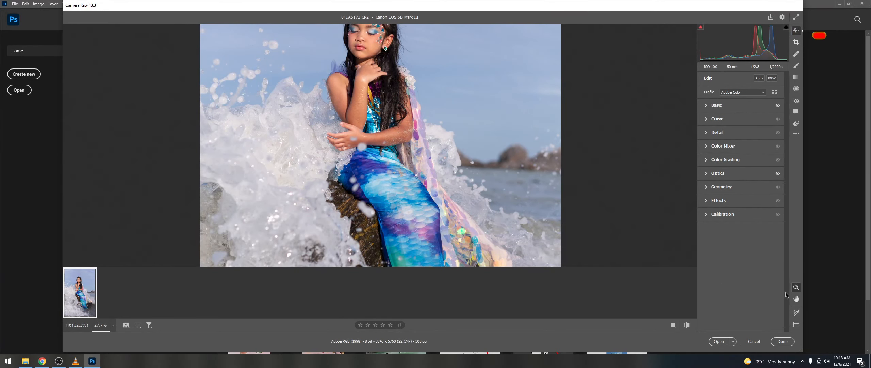
Step: Lower Basic exposure from -0.35 to -0.55 and open the photo in Photoshop
click(708, 109)
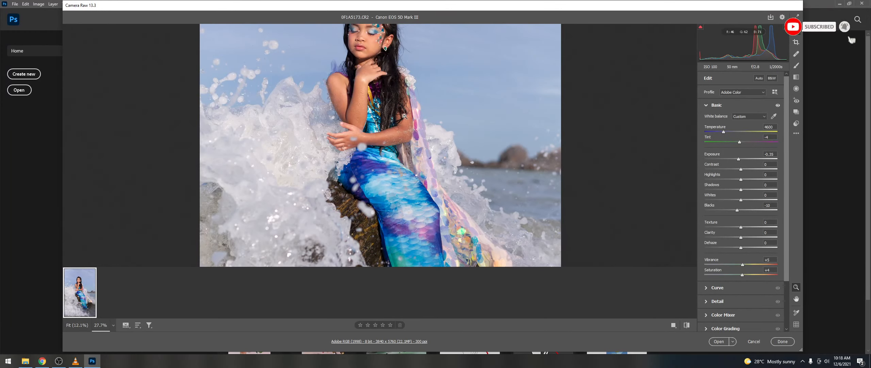
drag(380, 92, 387, 92)
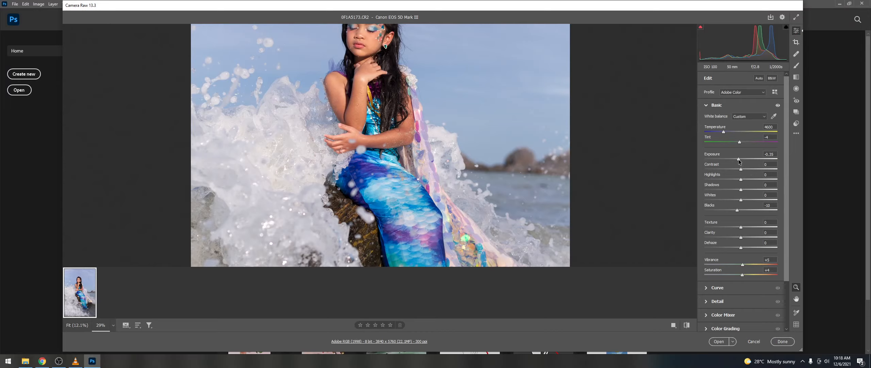
scroll(741, 170, down, 1)
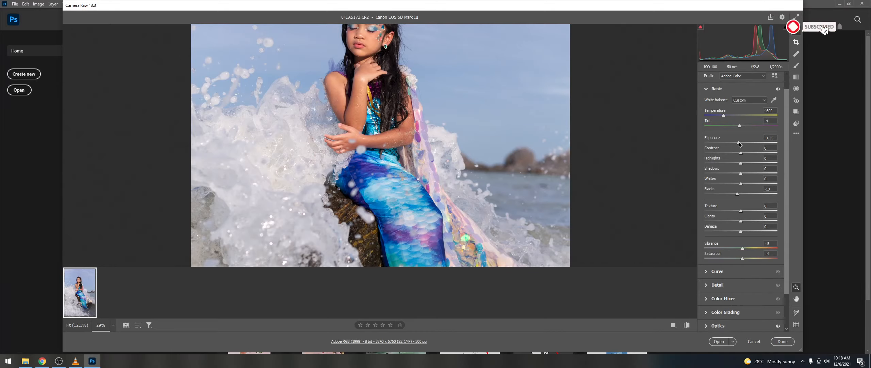
drag(738, 144, 737, 143)
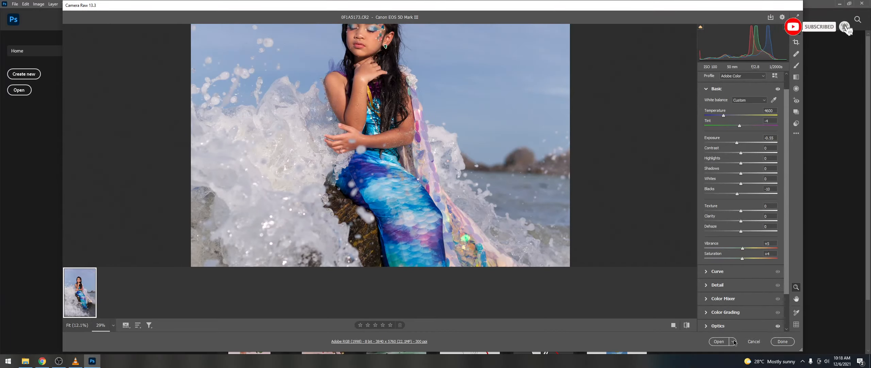
click(722, 341)
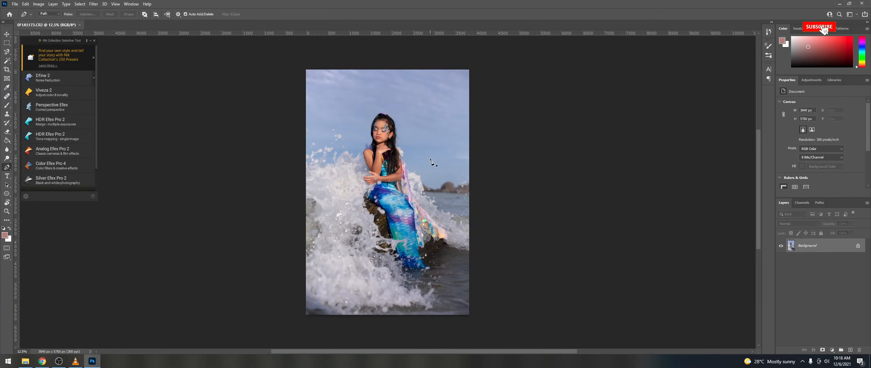
Step: Duplicate the Background into Layer 1 with Ctrl+J and switch to the Pen tool
scroll(430, 161, up, 1)
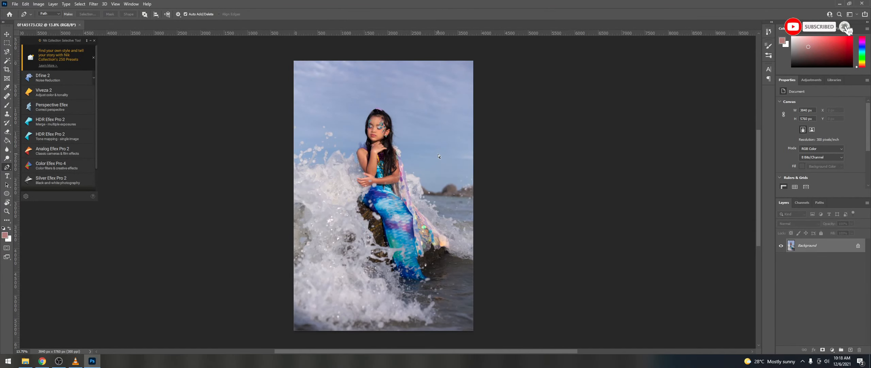
key(ctrl+j)
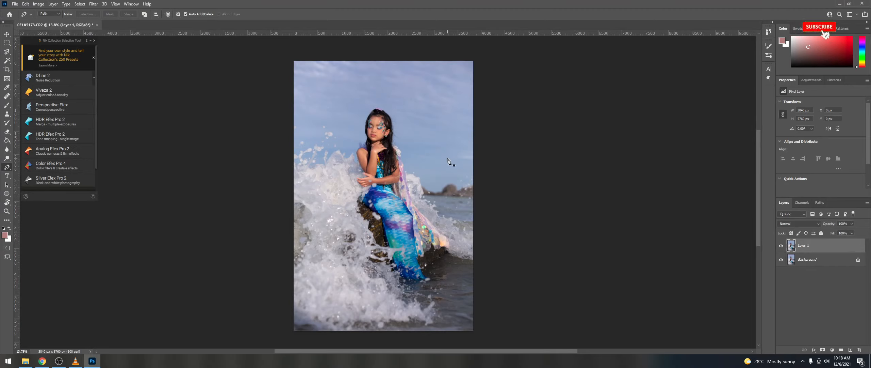
key(v)
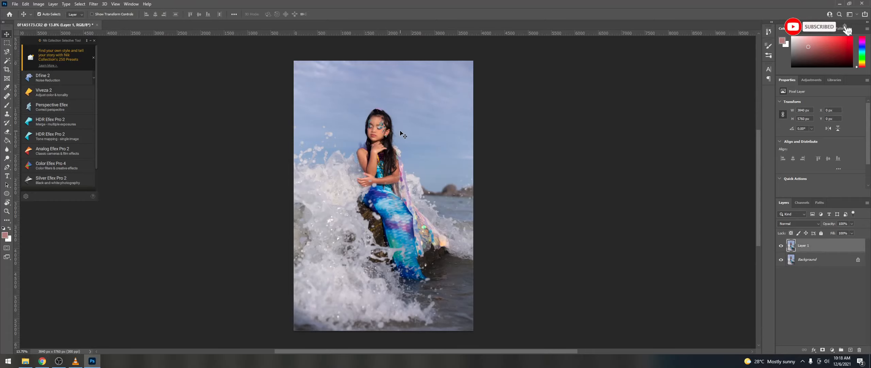
key(p)
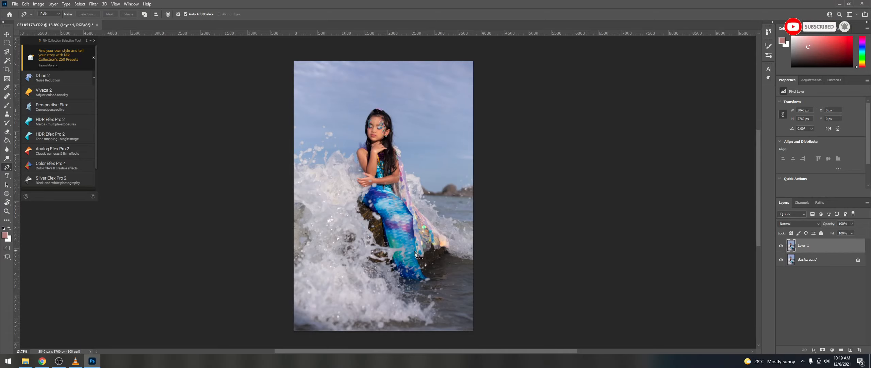
scroll(416, 260, up, 5)
scroll(375, 251, up, 1)
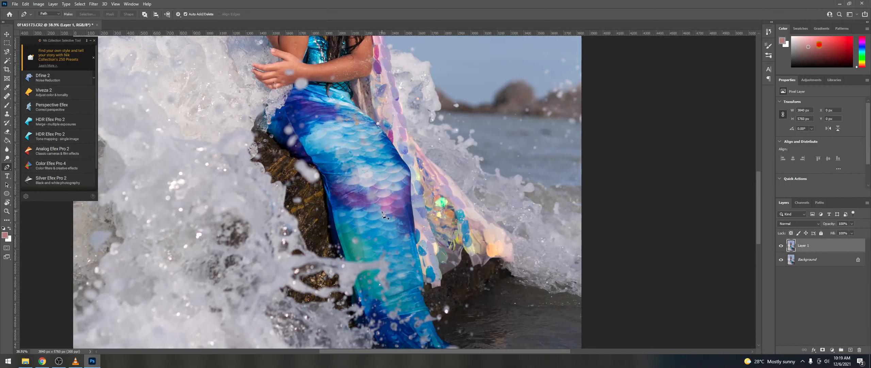
scroll(376, 262, down, 2)
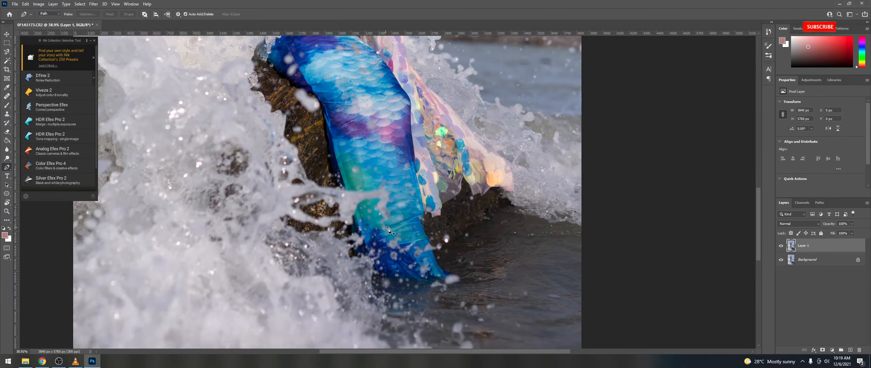
Step: Start the path at the tail's lower edge and trace up its right side, removing one stray anchor
click(380, 278)
drag(391, 276, 393, 277)
drag(403, 279, 424, 284)
drag(430, 287, 432, 287)
drag(440, 287, 456, 283)
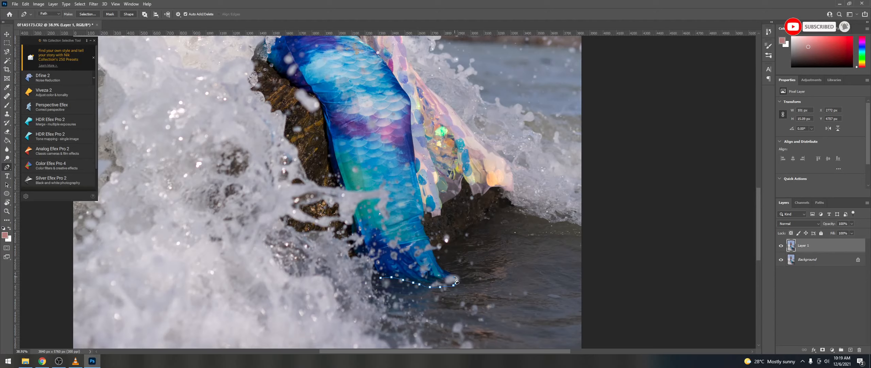
click(430, 244)
drag(426, 236, 427, 234)
drag(424, 227, 421, 221)
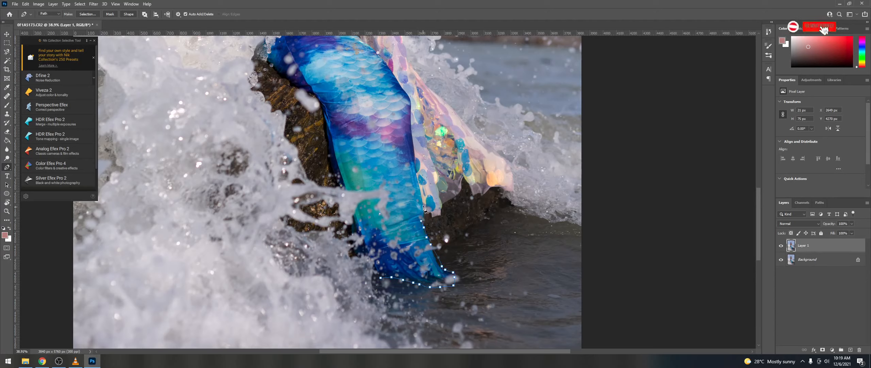
click(423, 207)
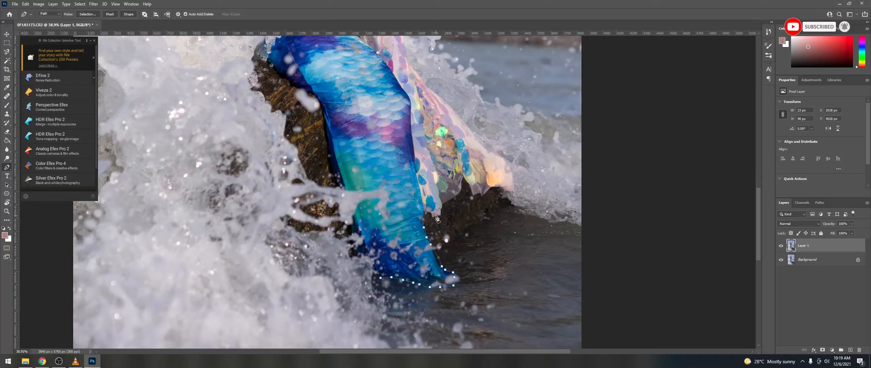
key(ctrl+z)
Step: Continue the path along the tail edge and rightward along the rock edge
click(425, 211)
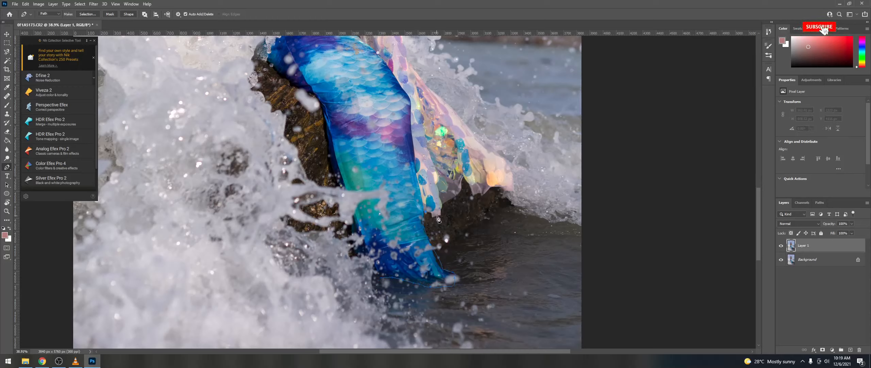
click(437, 216)
click(442, 206)
click(451, 201)
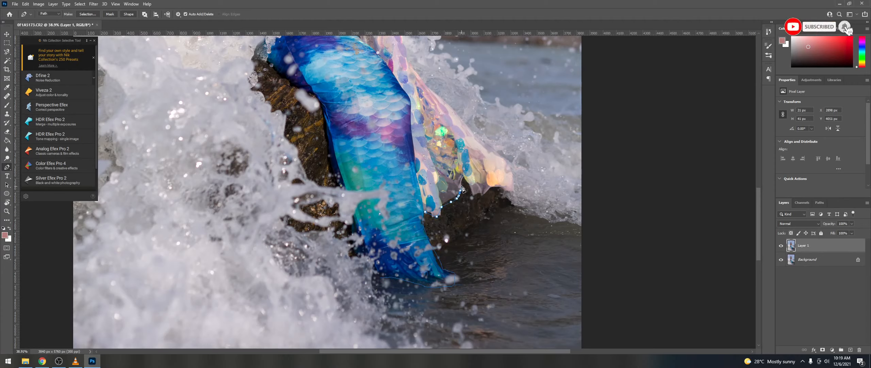
click(471, 186)
click(474, 195)
click(479, 195)
click(489, 194)
click(498, 190)
click(512, 192)
click(512, 184)
Step: Trace the path up the outer edge of the fin
click(499, 152)
click(490, 145)
click(476, 134)
click(465, 124)
click(453, 111)
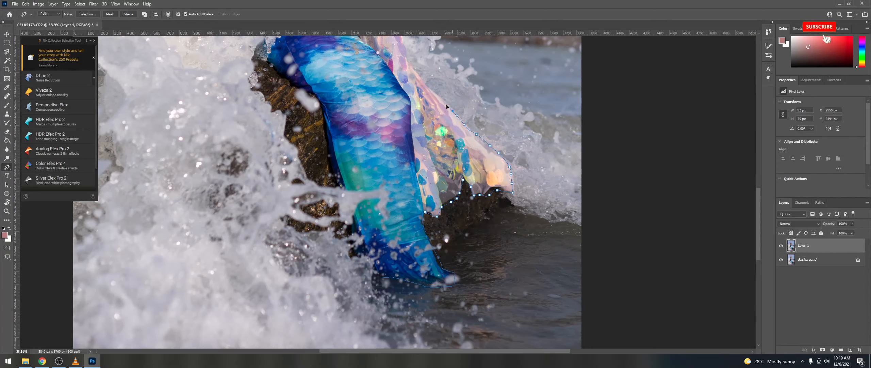
click(444, 103)
click(438, 95)
scroll(439, 98, up, 3)
scroll(431, 157, up, 3)
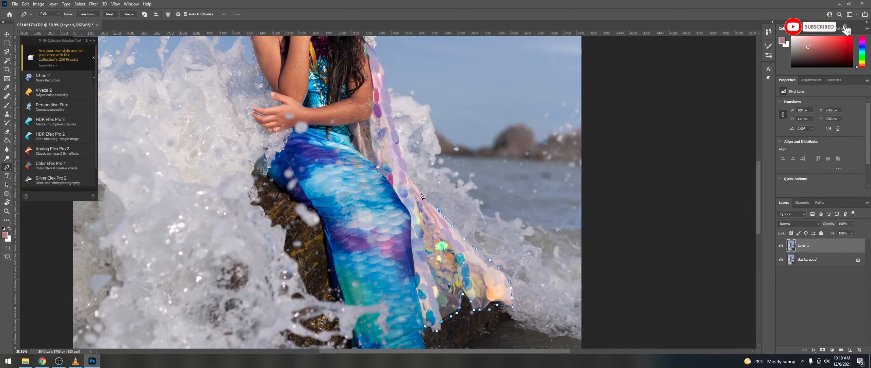
click(406, 162)
scroll(405, 161, up, 4)
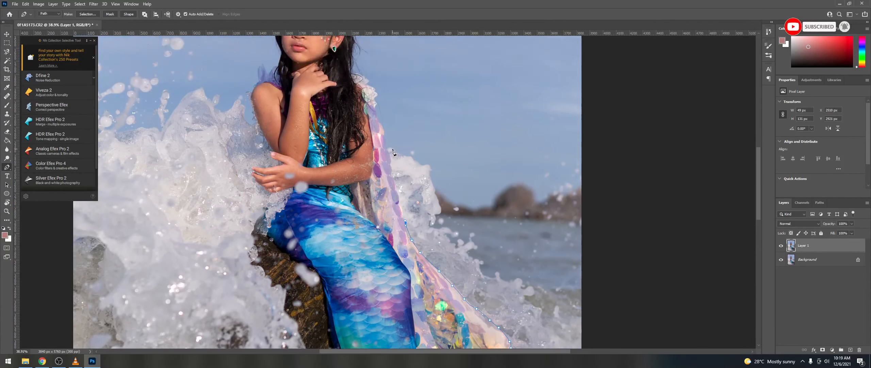
Step: Continue the path up the fin's inner edge to the shoulder
click(399, 224)
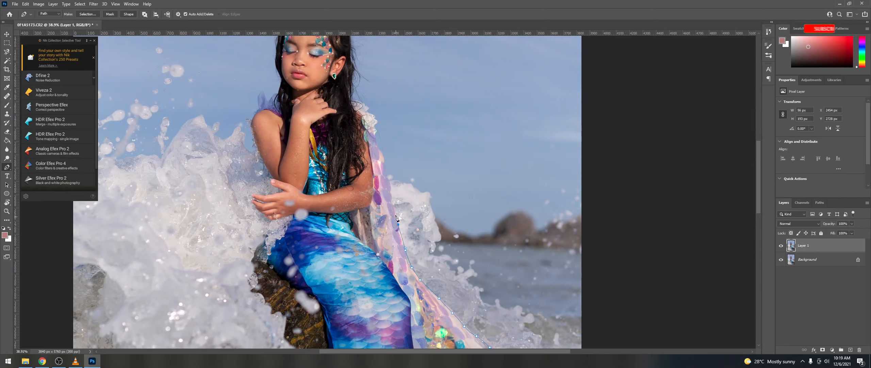
click(393, 206)
click(390, 187)
click(384, 161)
click(379, 149)
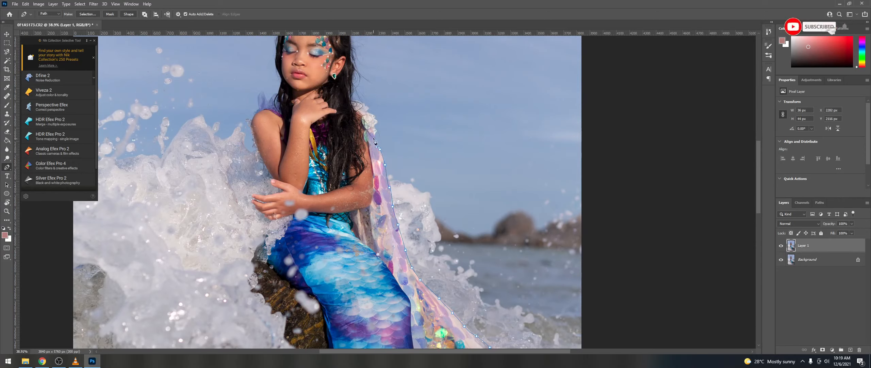
click(375, 122)
click(353, 101)
click(352, 98)
scroll(352, 98, up, 4)
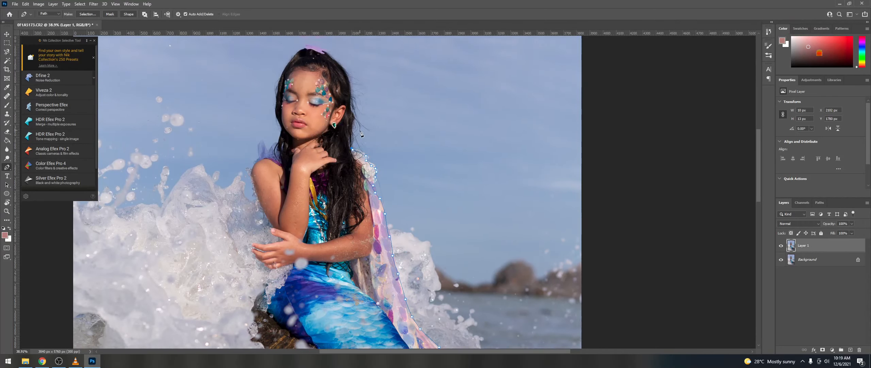
click(352, 165)
Step: Trace the path up the hair edge and around the top of the head
click(355, 154)
click(353, 139)
click(352, 128)
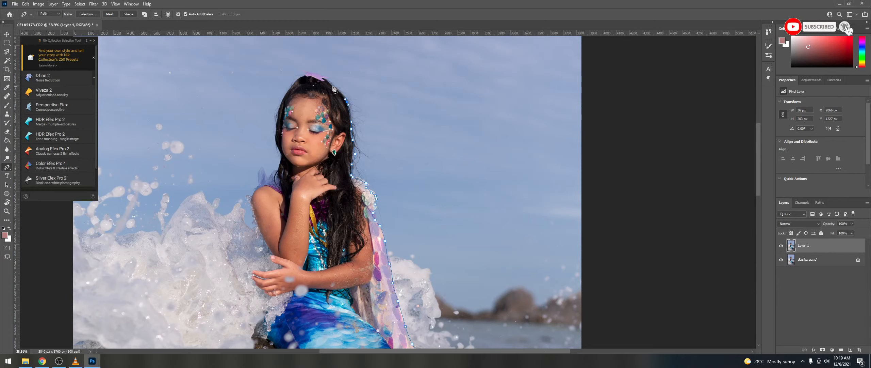
click(326, 81)
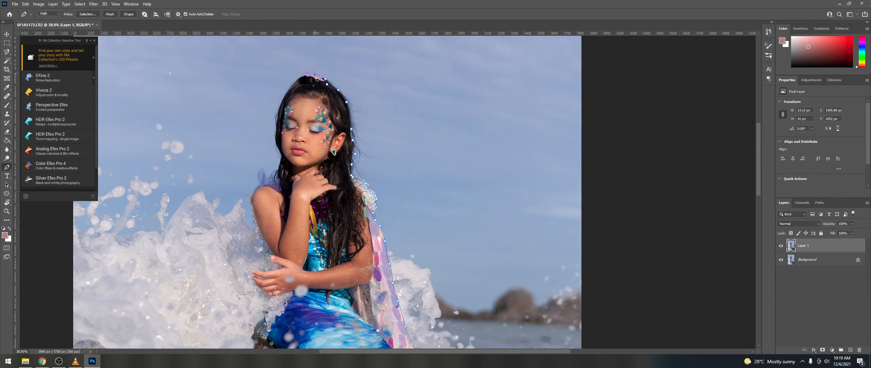
click(315, 73)
click(306, 72)
click(300, 80)
click(290, 86)
Step: Trace the path down the left edge of the hair
click(283, 100)
click(279, 109)
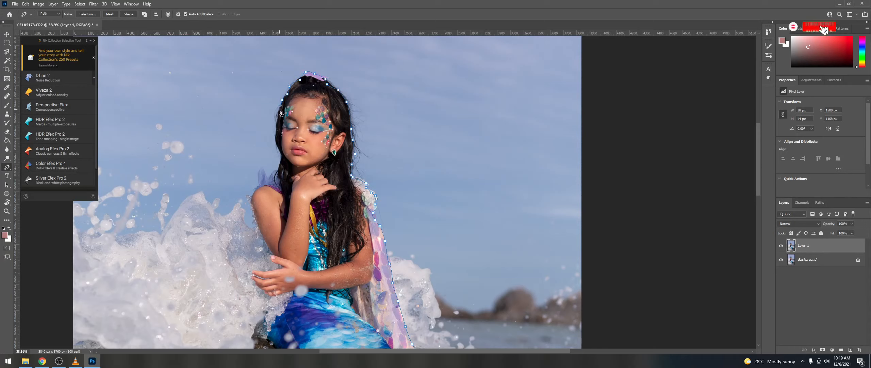
click(275, 122)
click(274, 130)
click(274, 138)
click(275, 146)
click(279, 152)
click(281, 158)
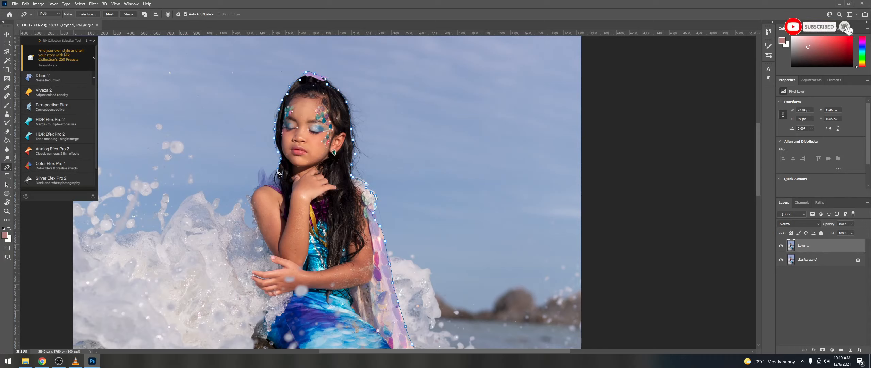
click(274, 170)
Step: Trace the path along the left wing and down the left arm
click(267, 169)
click(262, 168)
click(256, 172)
click(258, 185)
click(254, 190)
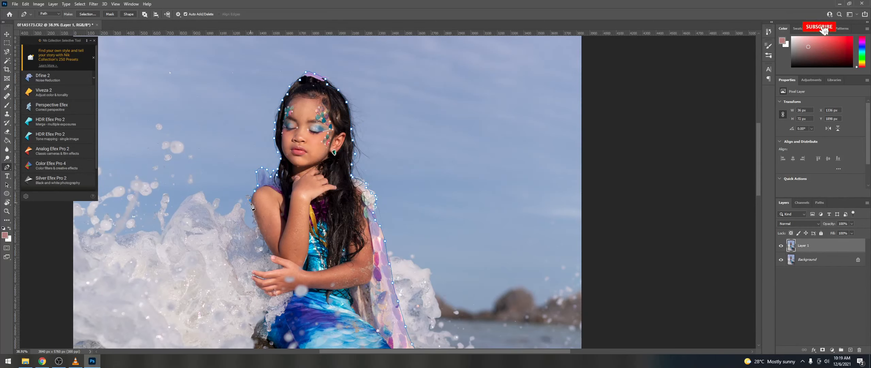
click(250, 200)
click(253, 209)
click(256, 224)
click(261, 232)
click(265, 245)
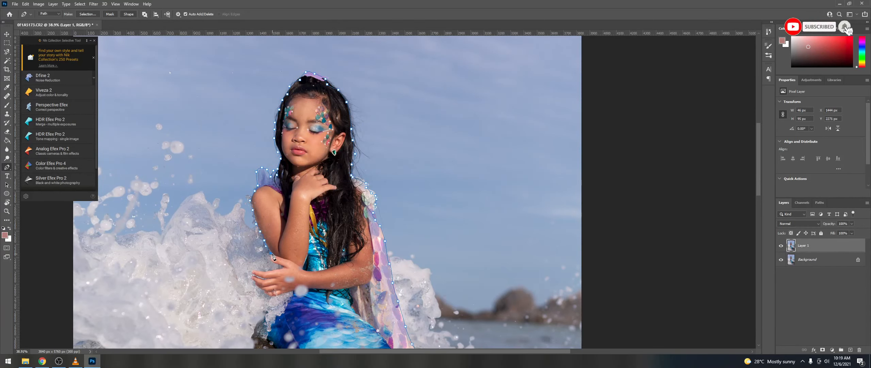
Step: Replace a misplaced anchor and trace the path around the bottom of the hands
drag(273, 257, 273, 204)
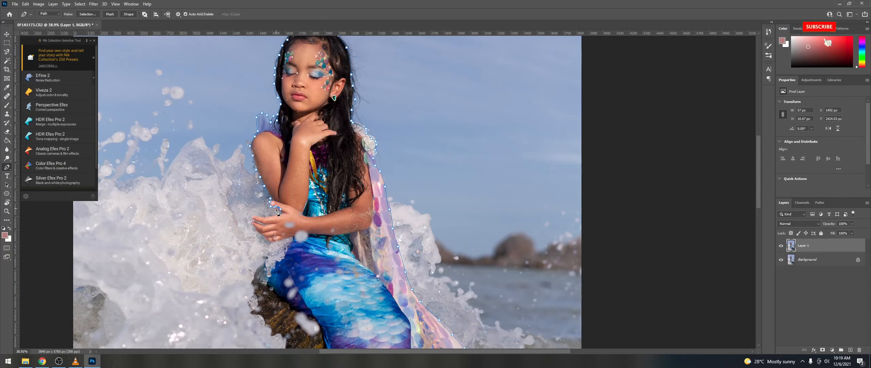
key(Delete)
click(277, 210)
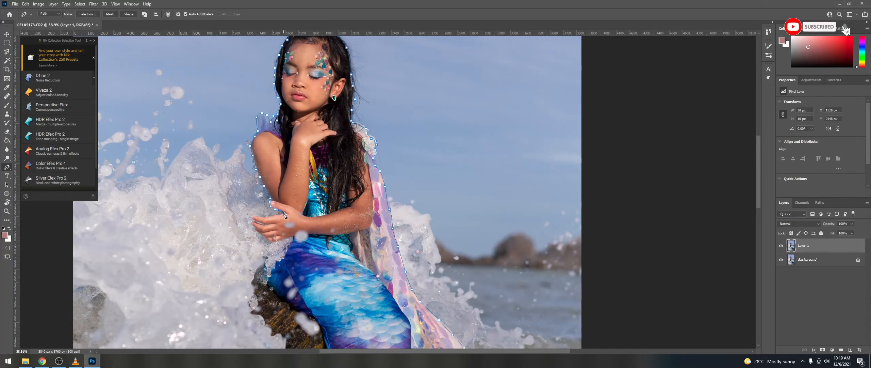
click(254, 217)
drag(252, 223, 255, 230)
click(267, 239)
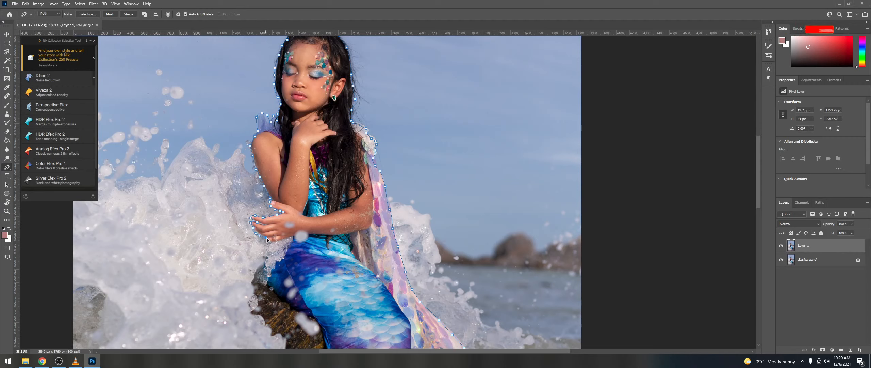
click(286, 238)
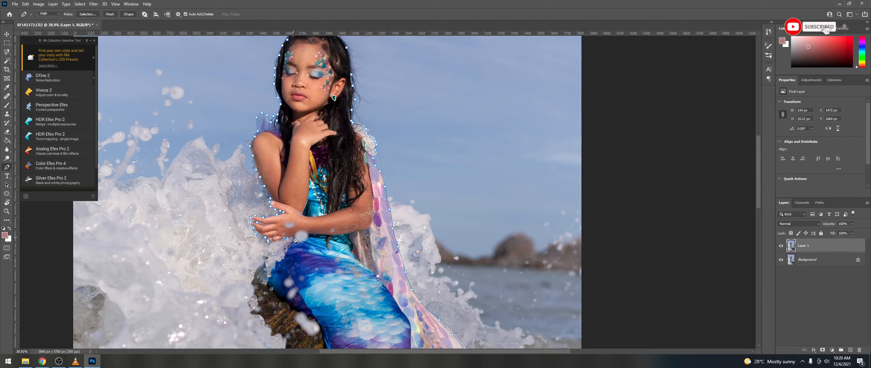
click(289, 251)
Step: Trace the path around the hip toward the tail
click(263, 270)
click(266, 281)
click(280, 295)
drag(291, 305, 293, 307)
scroll(338, 267, down, 8)
scroll(338, 266, down, 2)
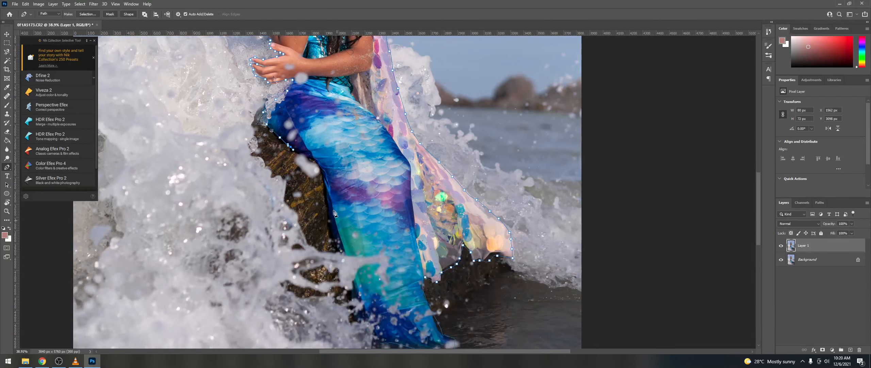
Step: Add anchors down the tail edge back toward the starting point
click(313, 160)
drag(319, 168, 319, 173)
click(324, 185)
click(328, 207)
click(330, 225)
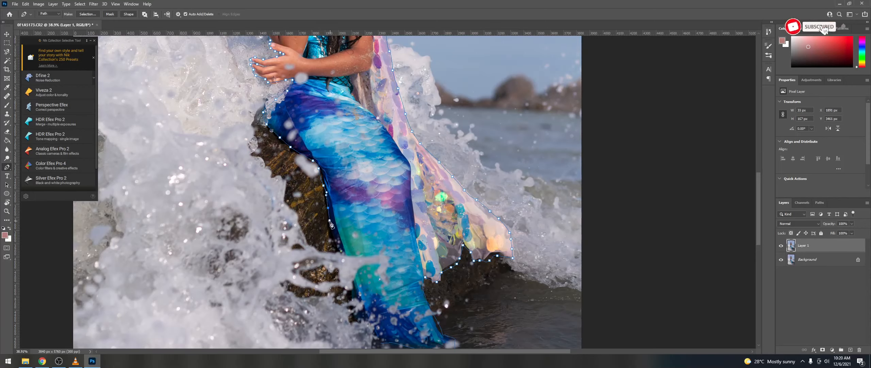
click(332, 232)
click(337, 250)
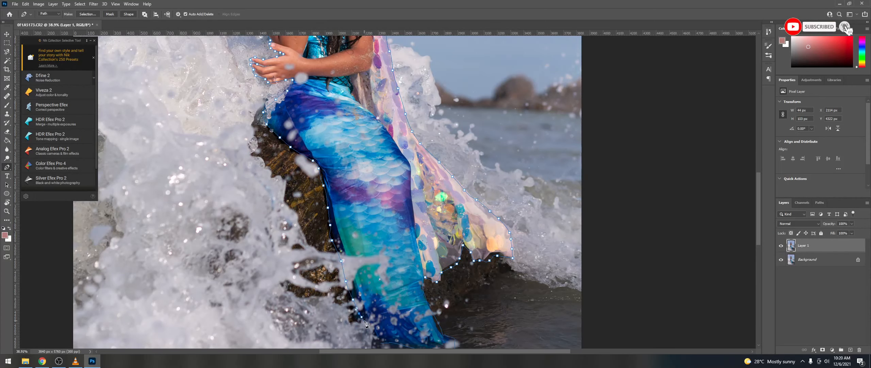
Step: Close the path on its starting anchor and bring up the path's context options
scroll(365, 323, down, 2)
click(380, 310)
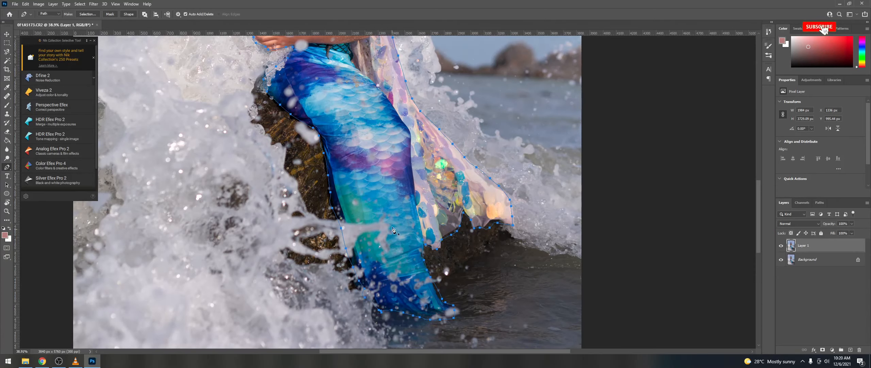
scroll(351, 170, up, 4)
scroll(348, 180, down, 3)
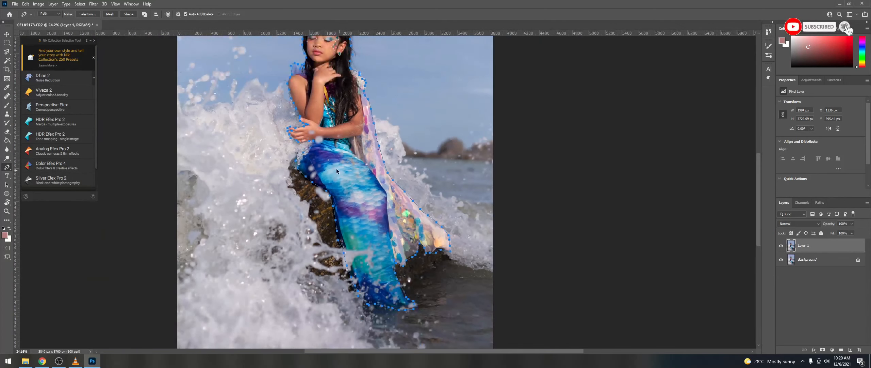
scroll(336, 142, up, 5)
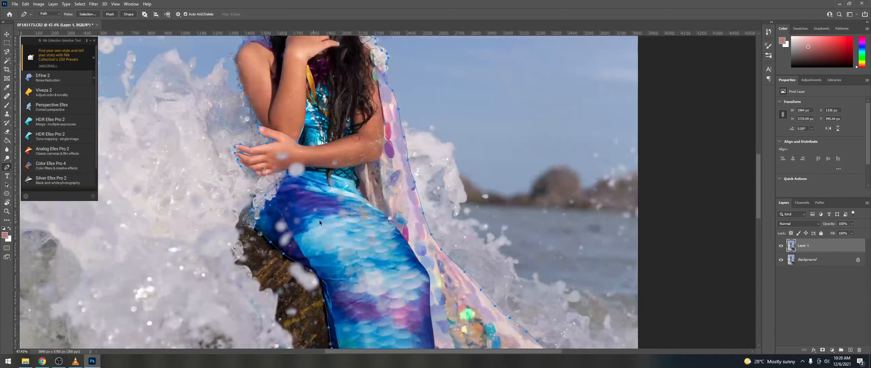
scroll(319, 223, down, 2)
right_click(336, 195)
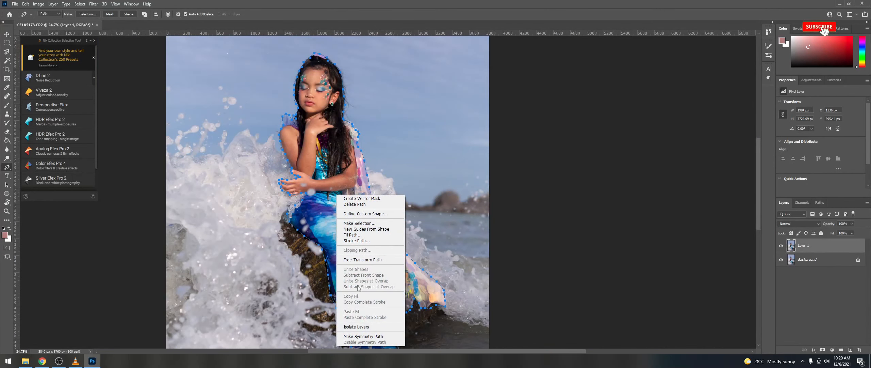
Step: Convert the girl's path into an anti-aliased selection with a 0.8-pixel feather radius
key(Escape)
key(i)
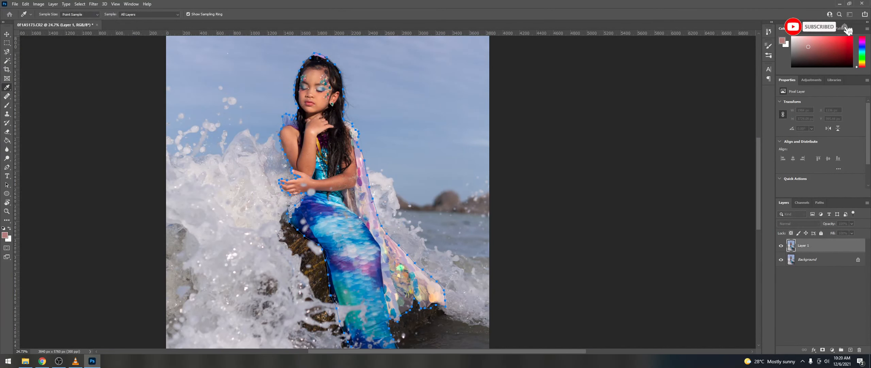
drag(210, 114, 341, 142)
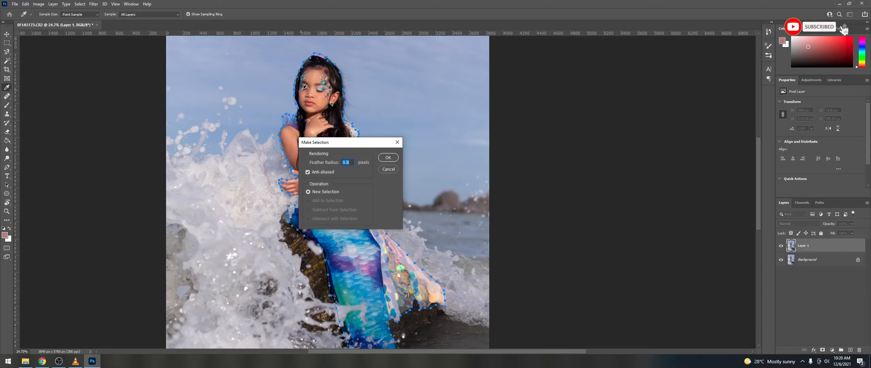
click(389, 158)
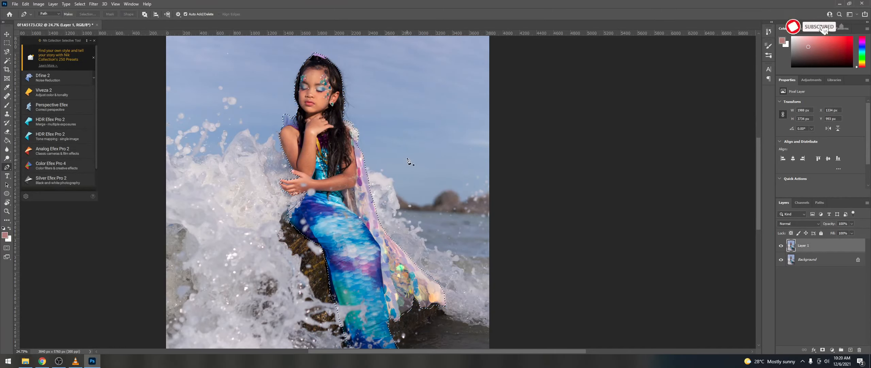
Step: Copy the selected girl onto a new layer and check the cutout with the lower layers hidden
scroll(334, 63, up, 5)
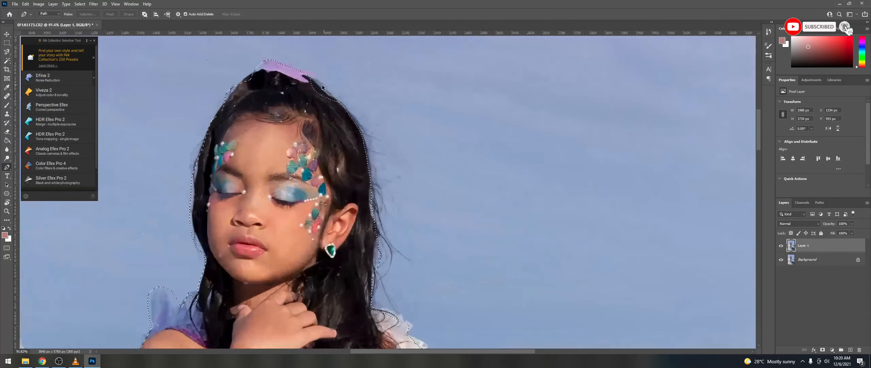
scroll(323, 87, up, 2)
scroll(327, 114, down, 4)
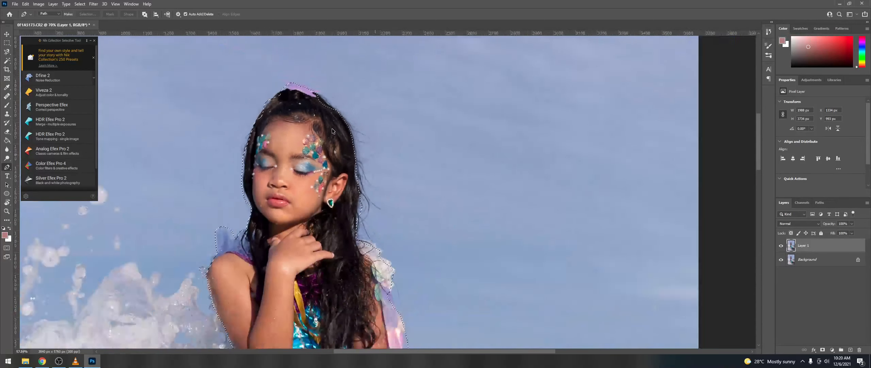
scroll(333, 130, down, 5)
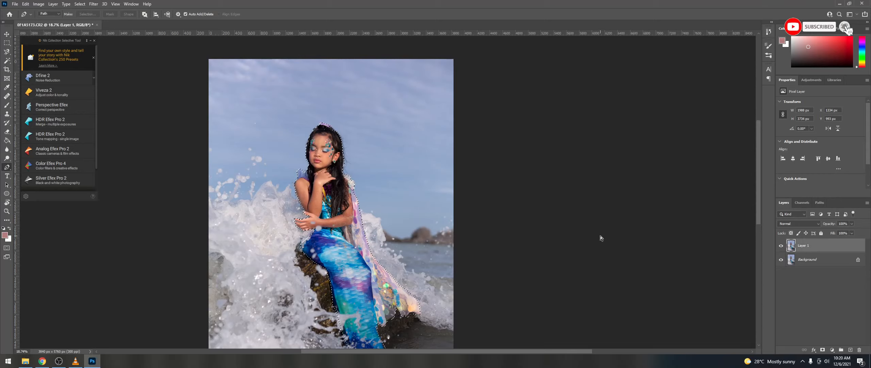
key(ctrl+j)
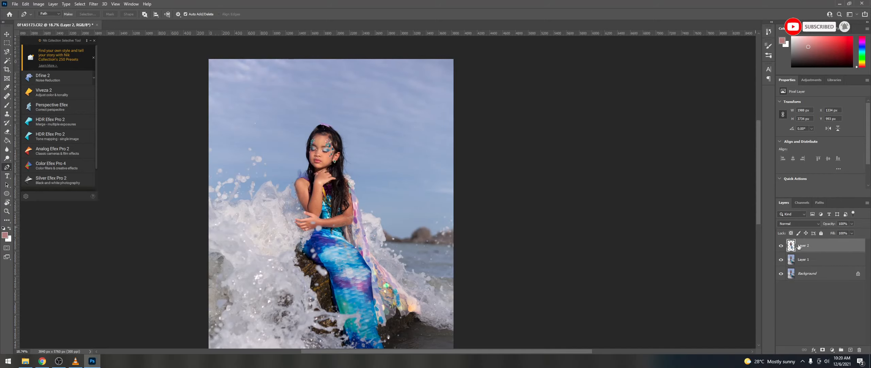
click(781, 259)
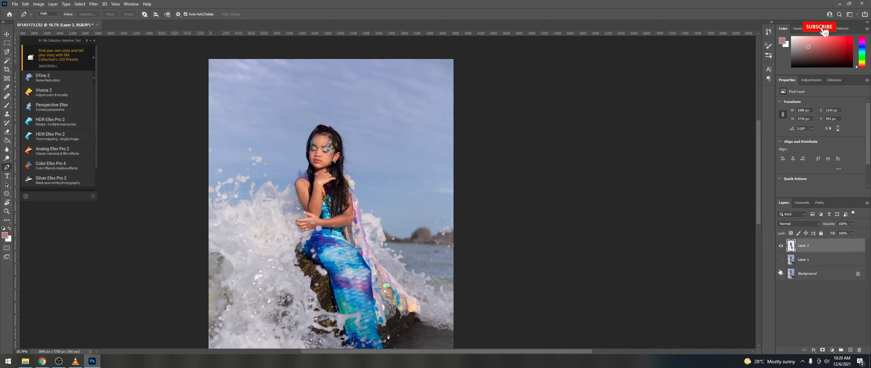
click(781, 274)
scroll(315, 155, down, 3)
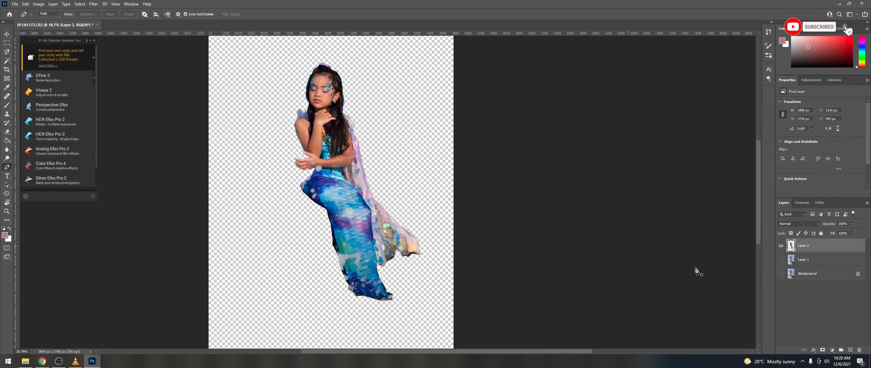
click(781, 273)
click(781, 260)
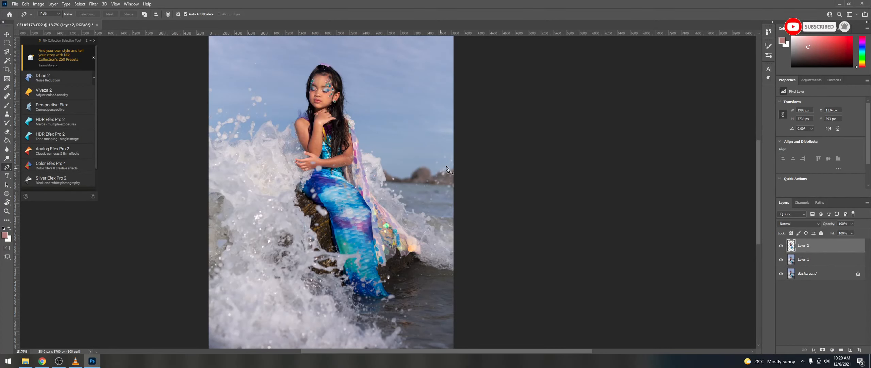
Step: Rename Layer 2 to YAYA and bring the Downloads folder window up on the left
scroll(583, 206, down, 1)
scroll(747, 259, up, 2)
scroll(277, 143, down, 3)
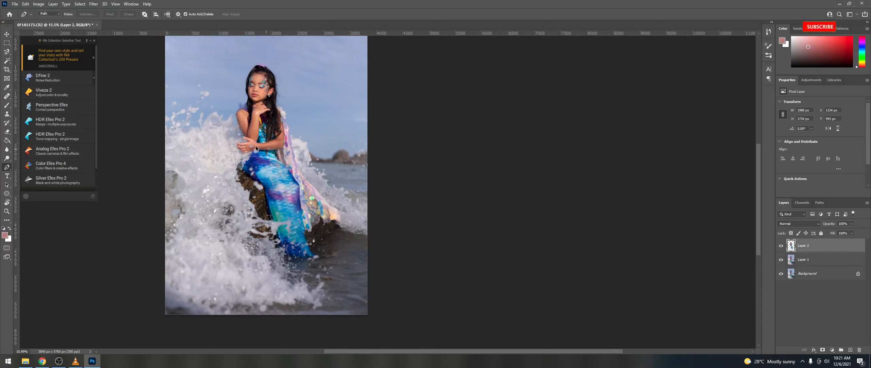
scroll(295, 140, up, 1)
scroll(192, 117, up, 1)
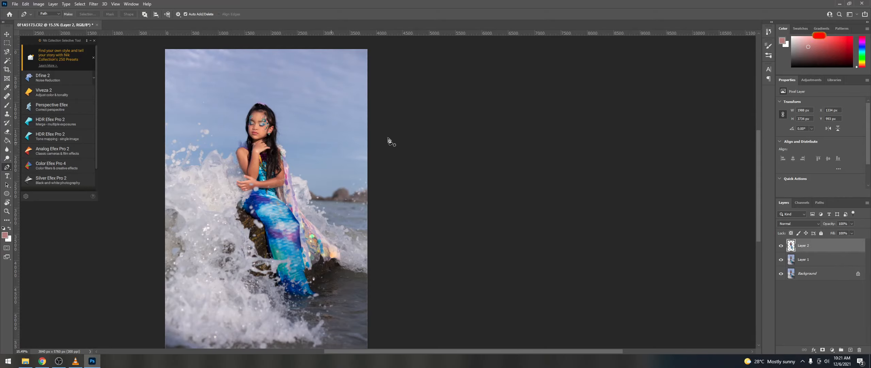
double_click(802, 245)
text(YAvaYAYA)
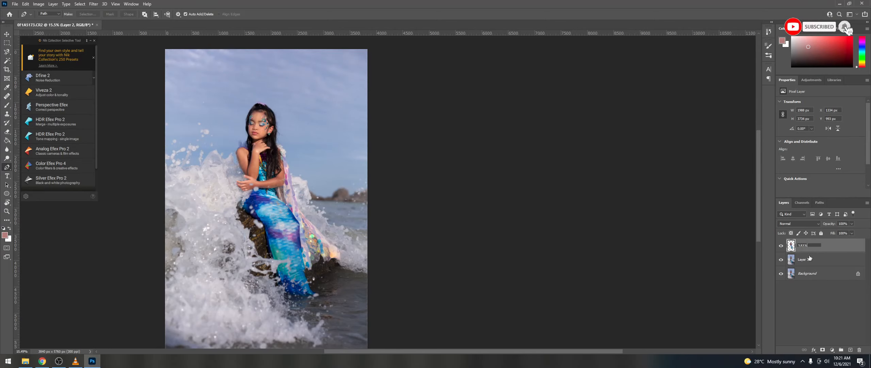
key(Return)
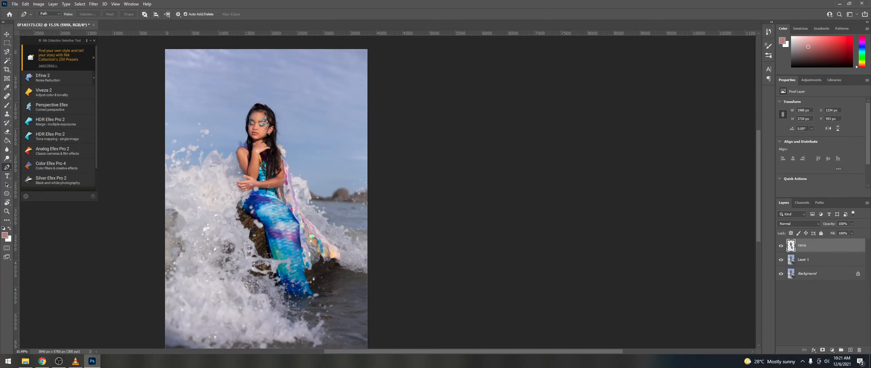
key(alt+Tab)
drag(510, 35, 87, 38)
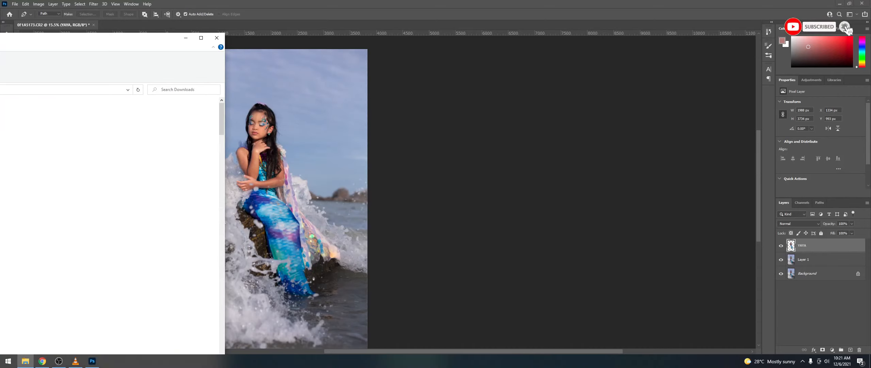
Step: Slide the Downloads window further left and minimize it to uncover the photo
scroll(109, 222, down, 20)
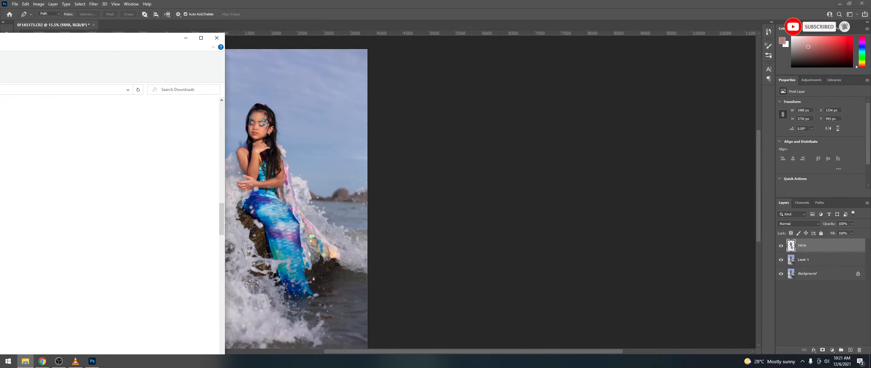
scroll(109, 221, down, 10)
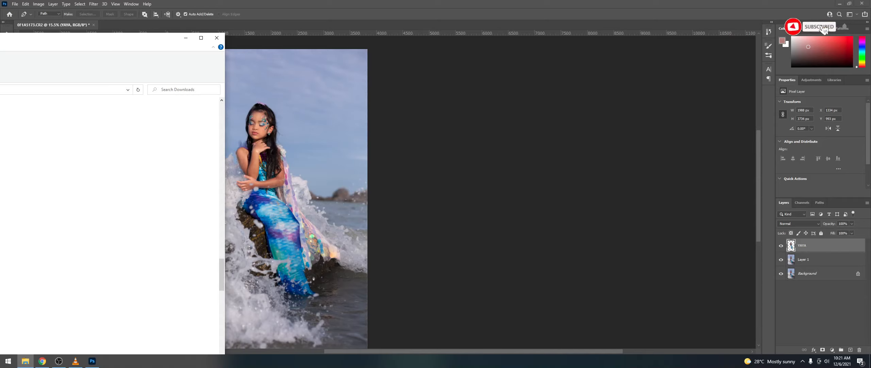
key(alt+Tab)
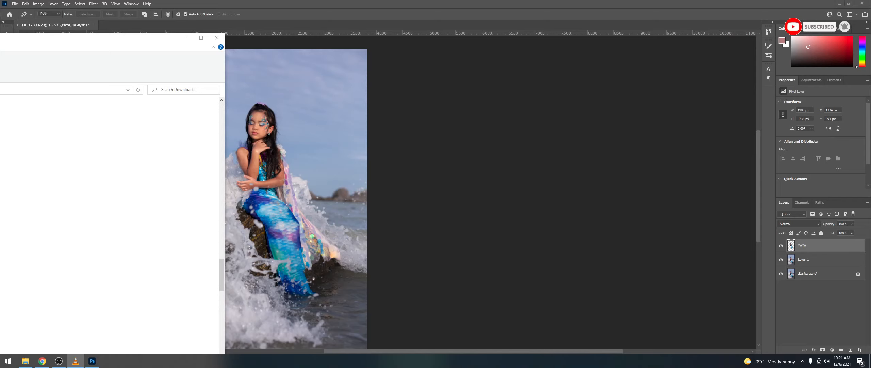
drag(180, 40, 81, 39)
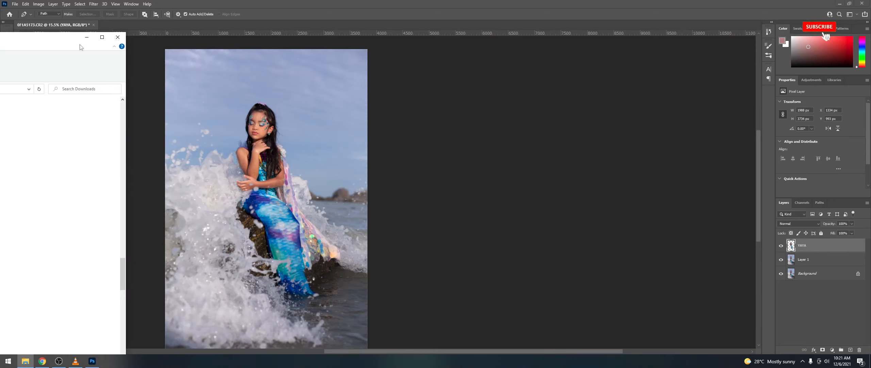
click(87, 37)
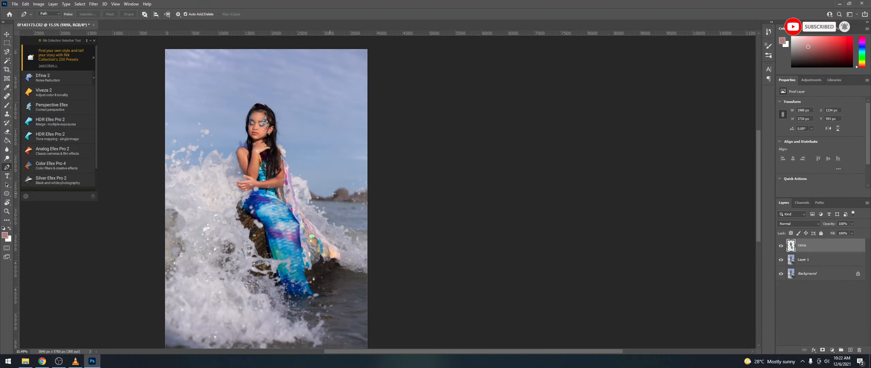
Step: Switch to the Move tool and launch Filter > Photo-Toolbox > SkinFiner on the YAYA layer
scroll(392, 200, up, 5)
scroll(225, 196, down, 5)
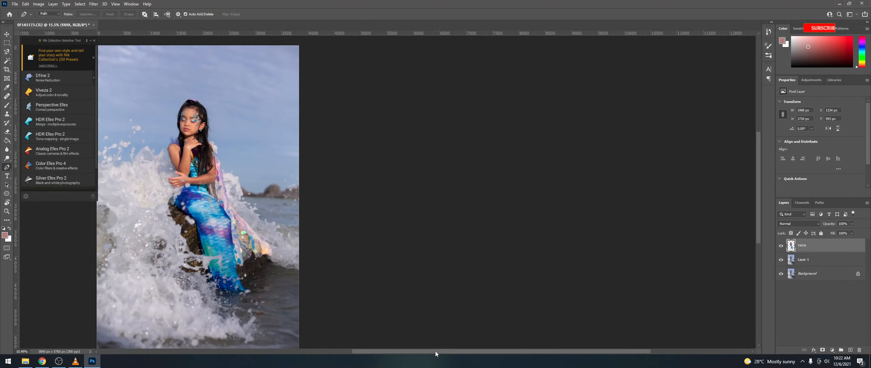
key(v)
drag(436, 351, 381, 351)
scroll(318, 150, up, 2)
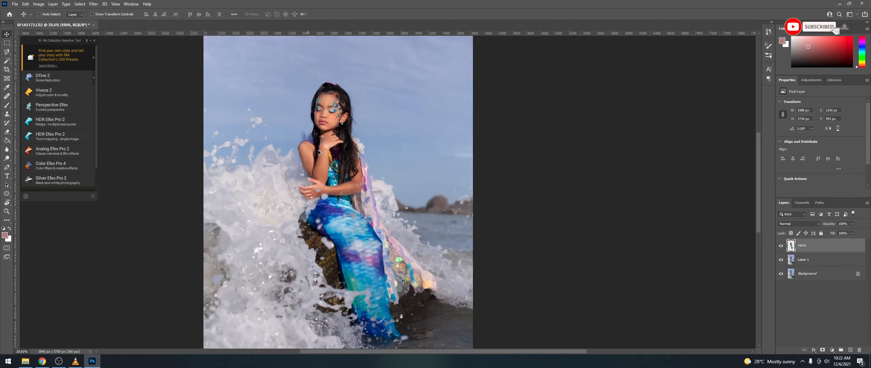
scroll(318, 150, down, 1)
click(94, 4)
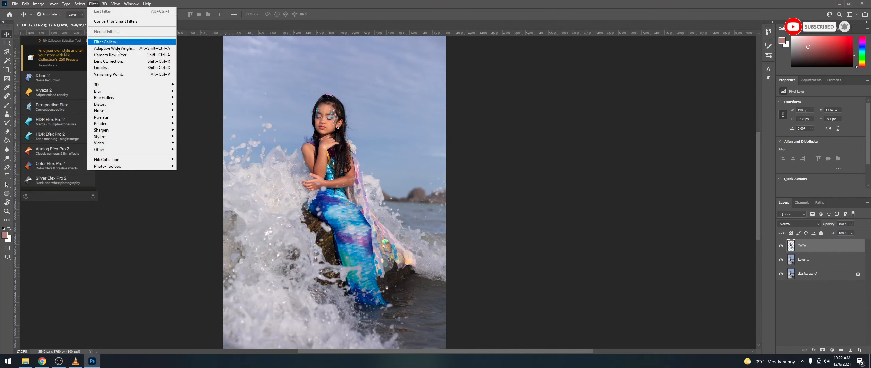
mouse_move(169, 166)
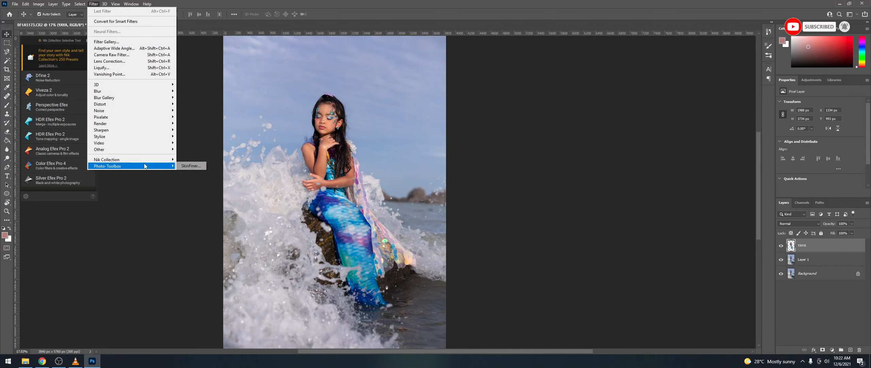
click(185, 166)
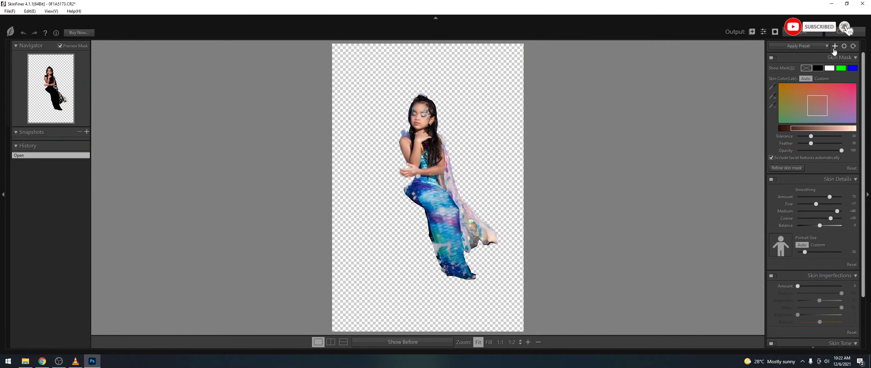
Step: Apply the model preset and view the face at 1:1 in split Before/After
click(818, 51)
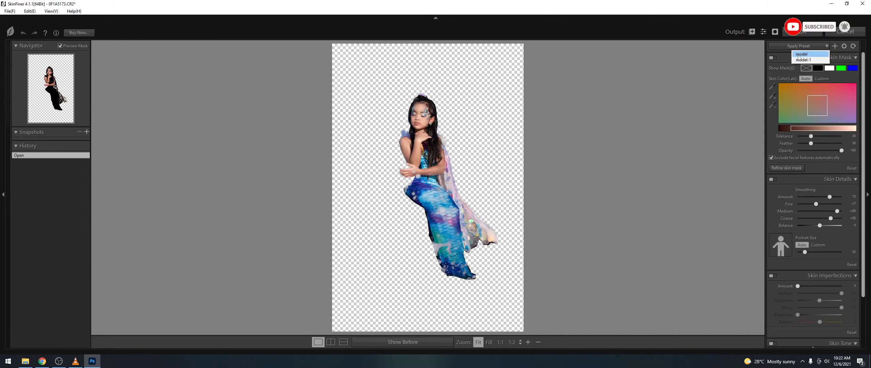
click(800, 56)
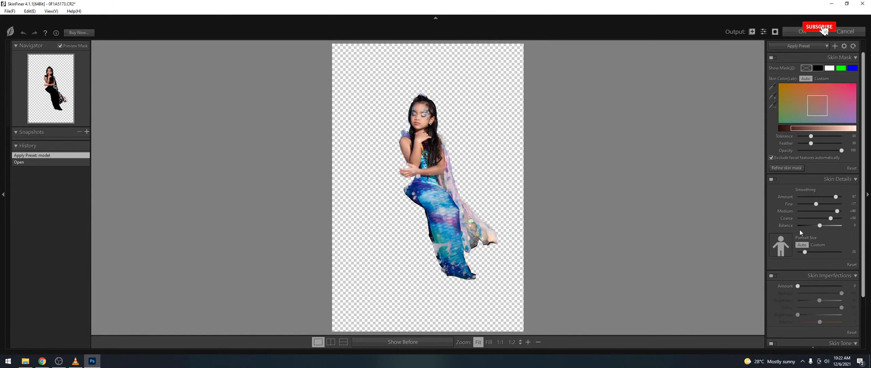
click(421, 122)
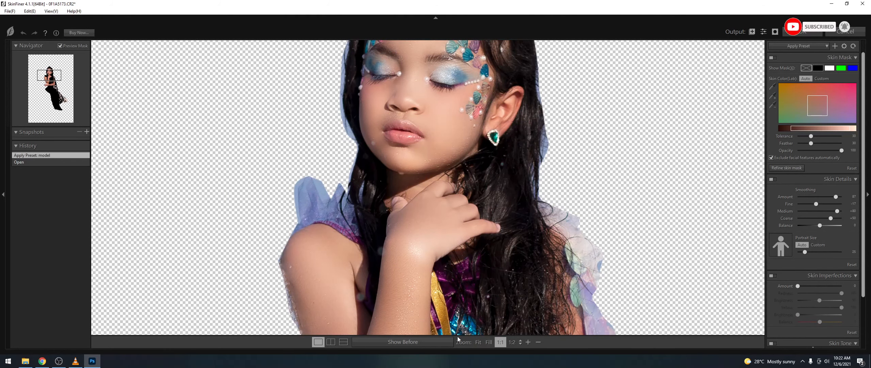
click(331, 342)
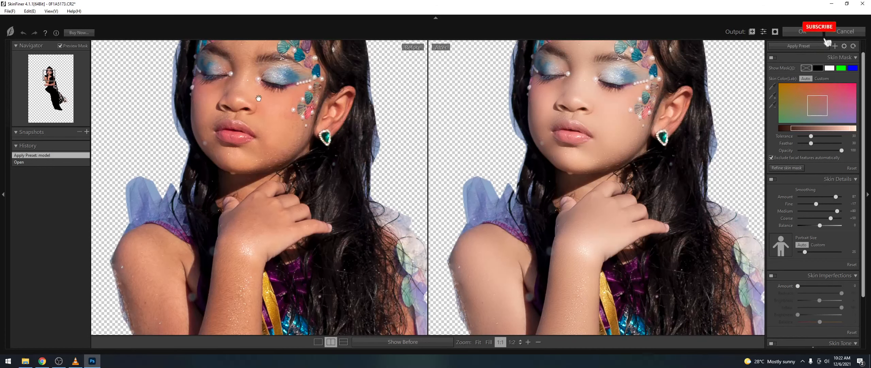
Step: Lower Portrait Size from 25 to 18 and apply the skin retouch
scroll(564, 141, up, 3)
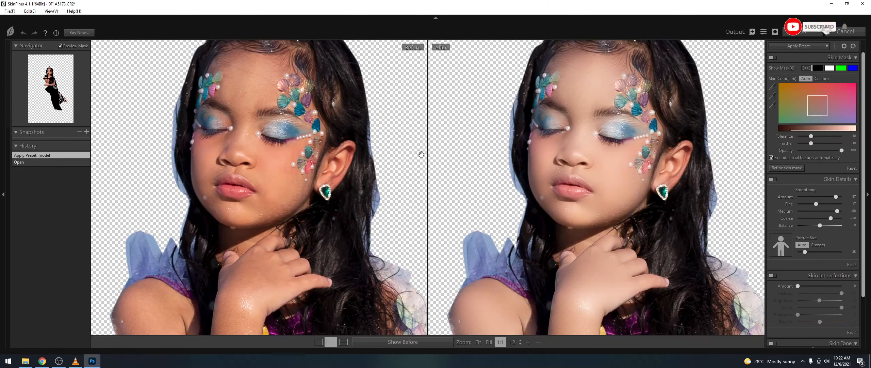
drag(618, 134, 622, 176)
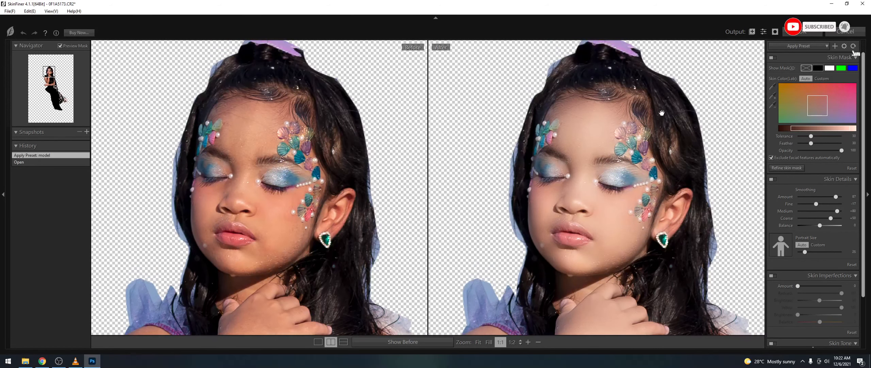
scroll(748, 151, down, 1)
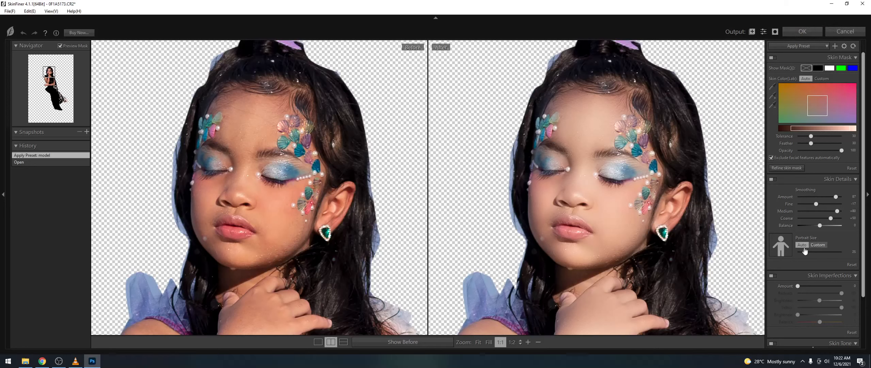
drag(806, 252, 802, 253)
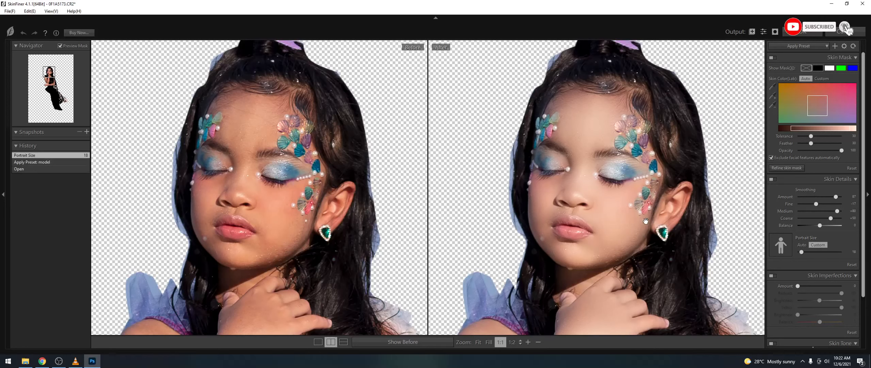
scroll(617, 208, down, 5)
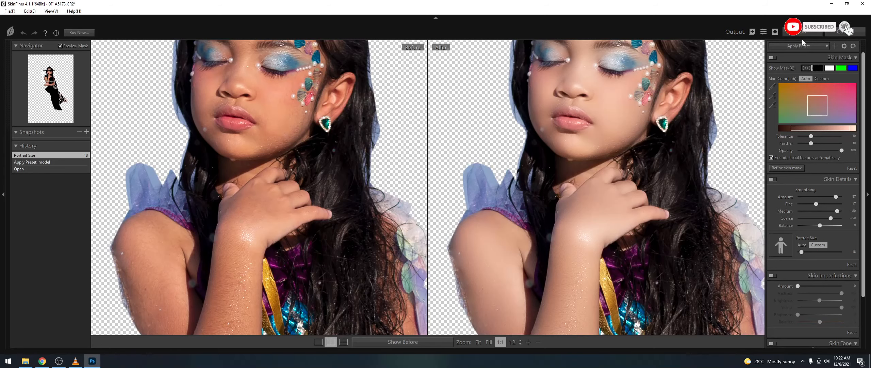
click(803, 32)
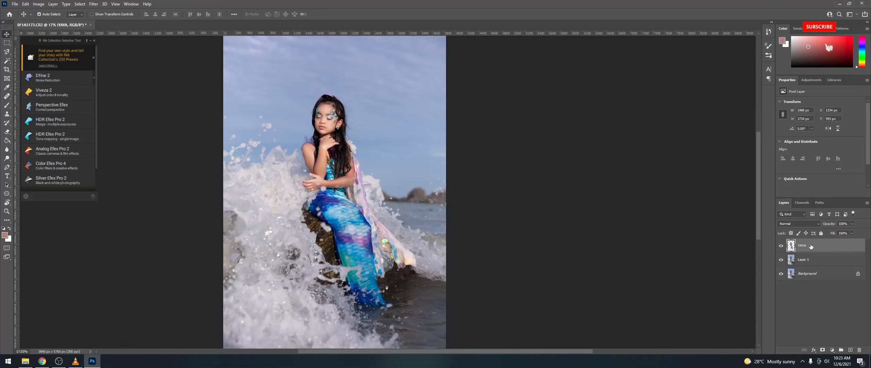
Step: Toggle the YAYA layer on and off repeatedly to compare the skin retouch
click(781, 245)
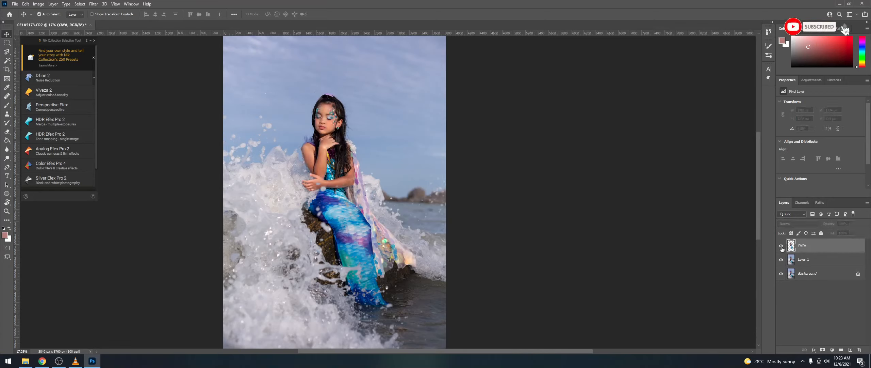
click(782, 246)
click(782, 246)
click(781, 246)
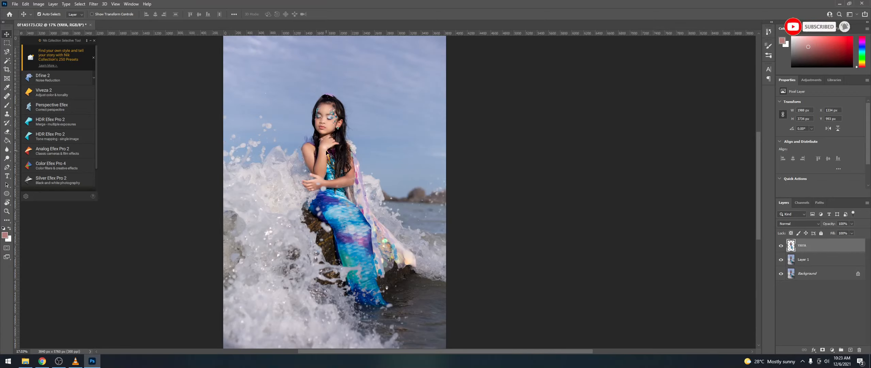
scroll(336, 157, up, 5)
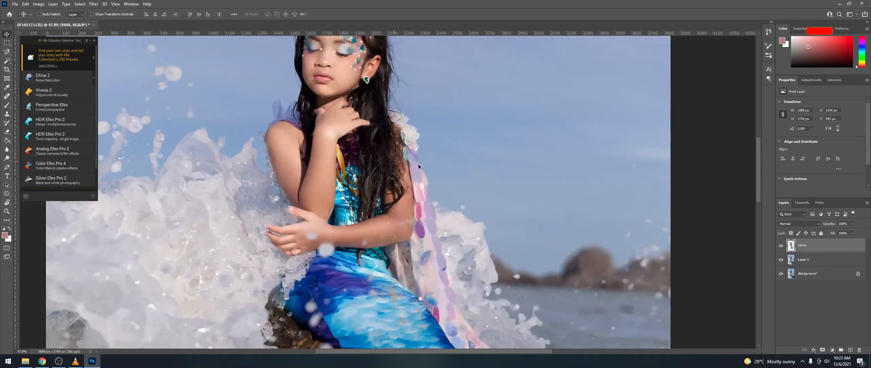
click(781, 246)
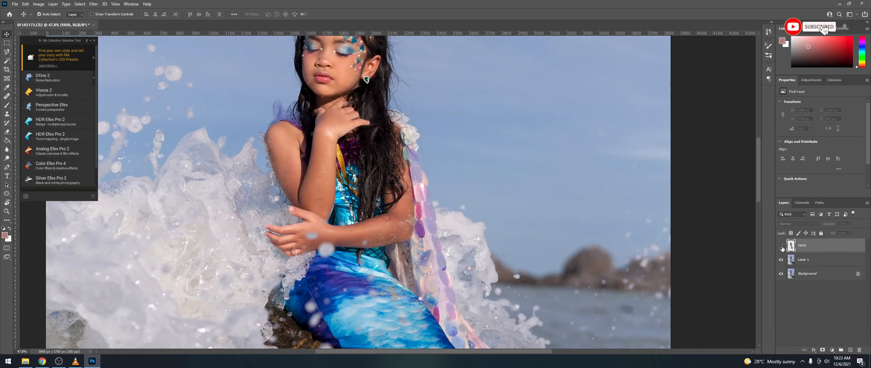
click(781, 245)
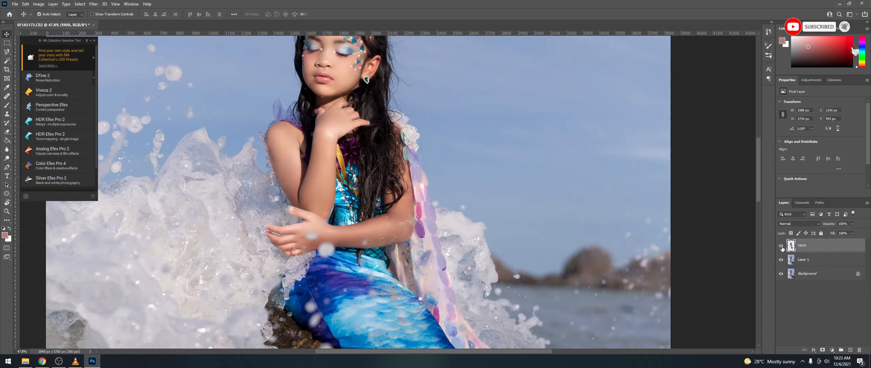
click(781, 245)
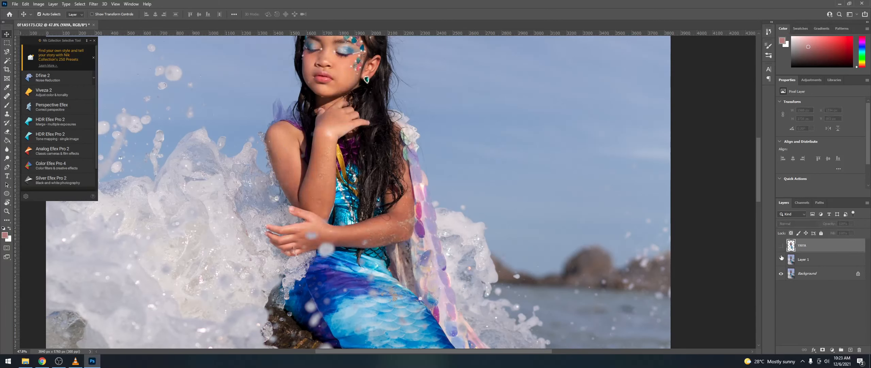
click(781, 247)
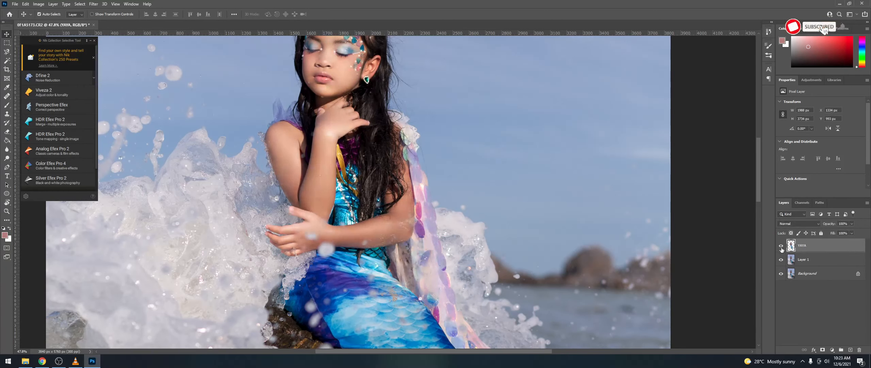
Step: Leave YAYA hidden and make Layer 1 the working layer
click(782, 246)
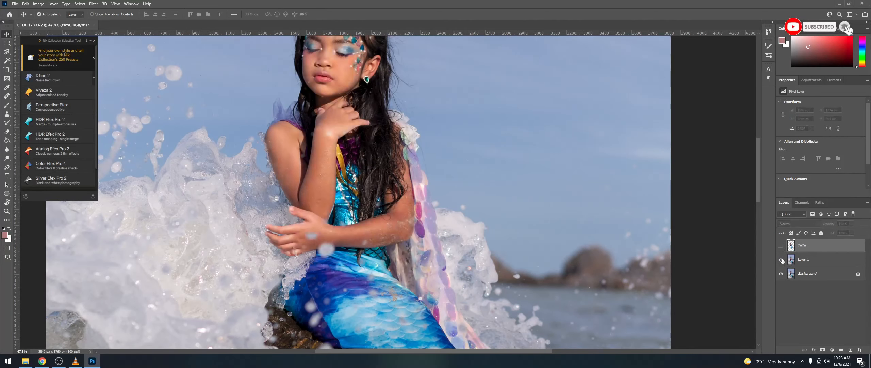
click(816, 261)
scroll(405, 184, down, 5)
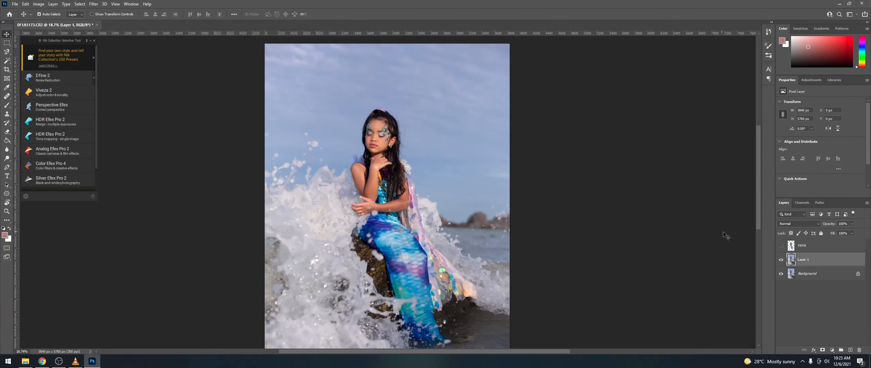
Step: Compare YAYA once more, then launch Nik Collection > HDR Efex Pro 2 on Layer 1
click(781, 245)
click(781, 246)
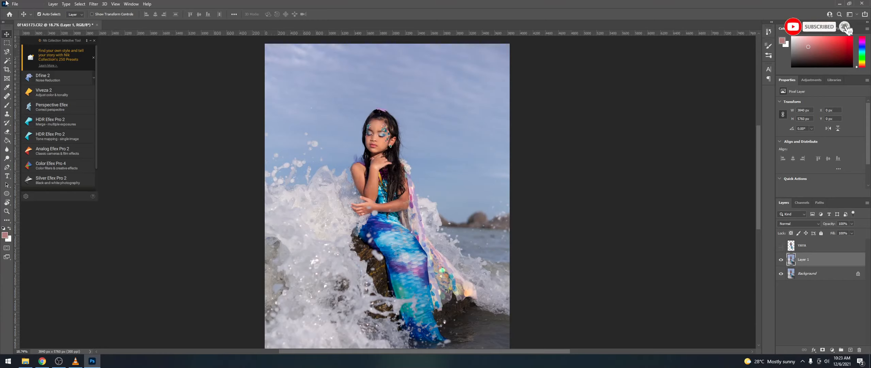
click(94, 4)
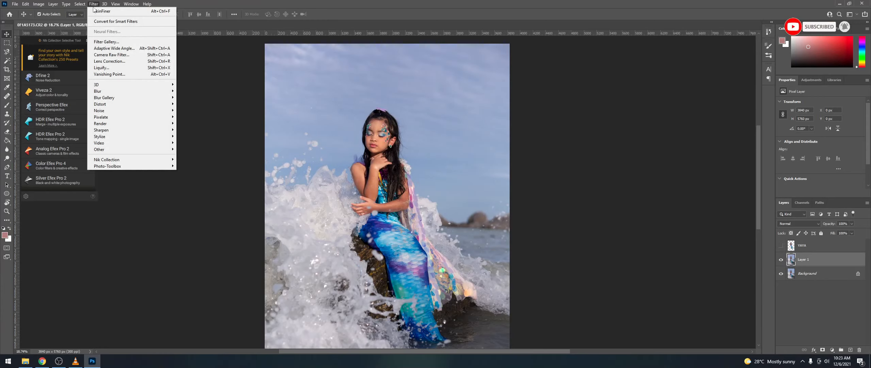
mouse_move(136, 159)
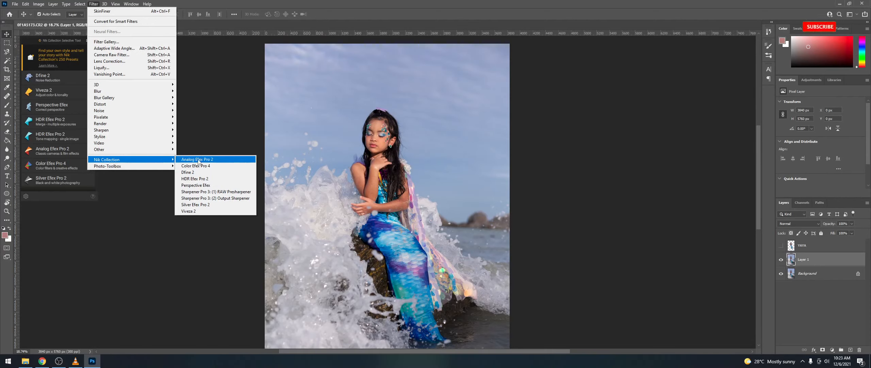
click(202, 179)
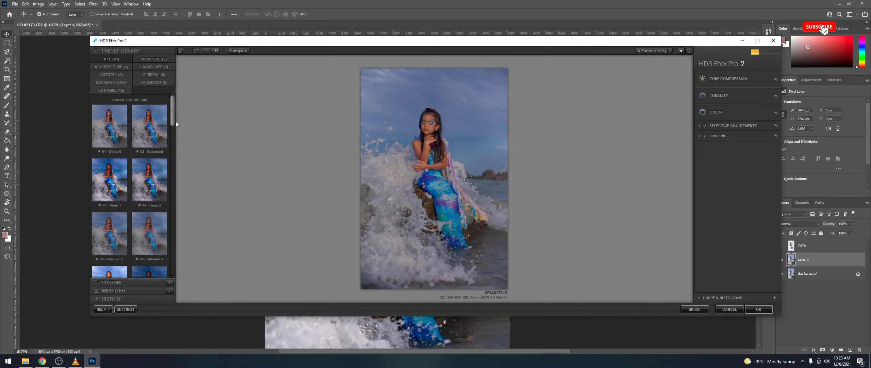
Step: Try the Landscape 26 - Vignetted preset and expand selective adjustments and finishing options
click(154, 66)
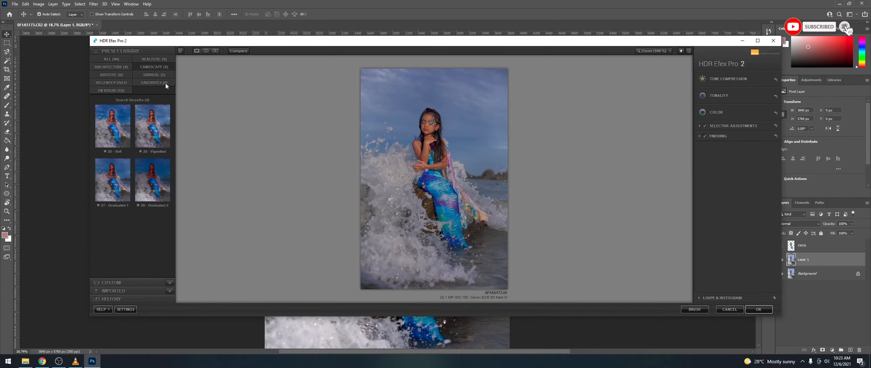
click(153, 133)
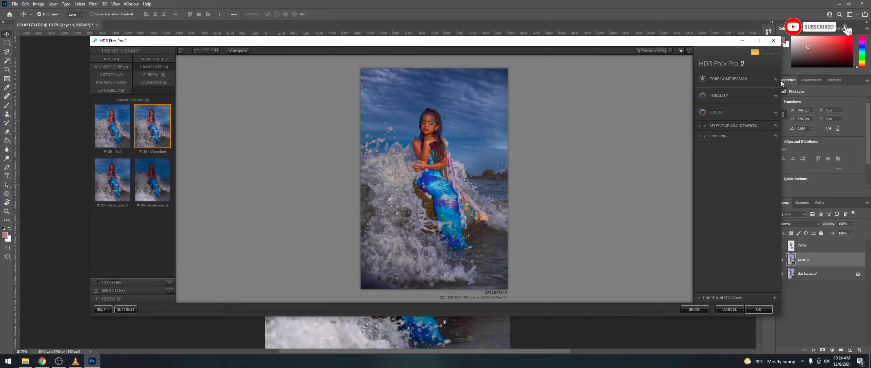
click(699, 125)
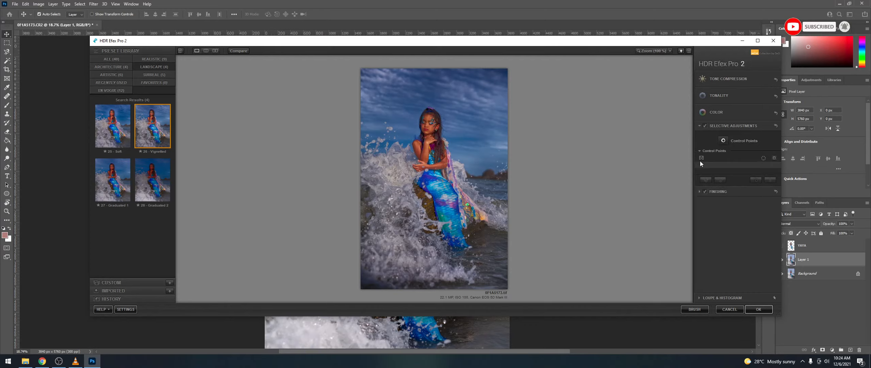
click(701, 191)
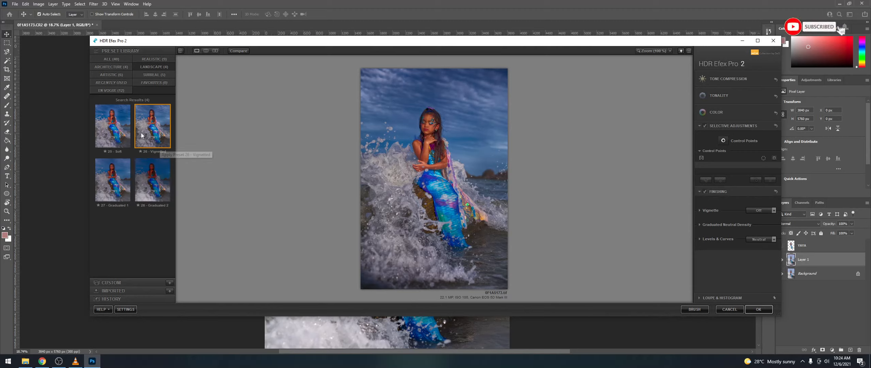
click(109, 75)
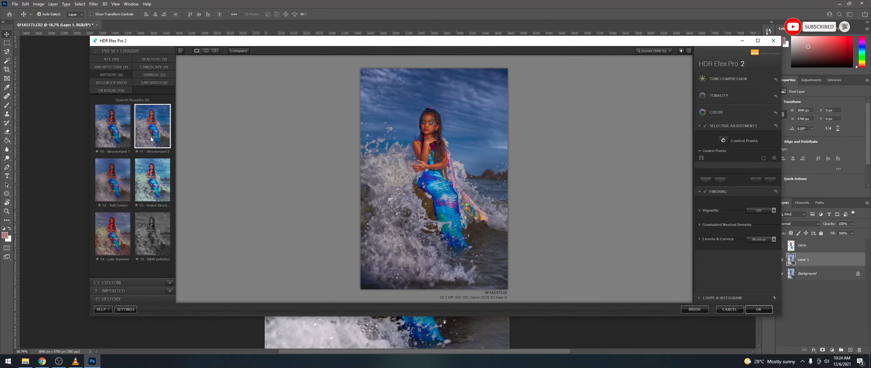
click(117, 67)
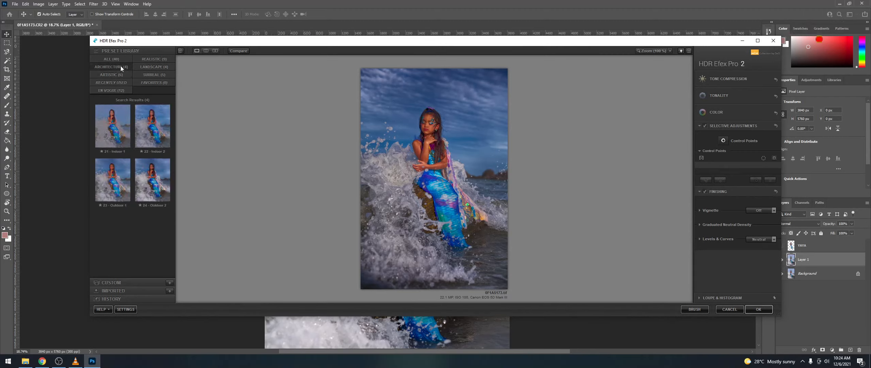
Step: Apply the Realistic 07 - Bright preset with the vignette turned off
click(153, 61)
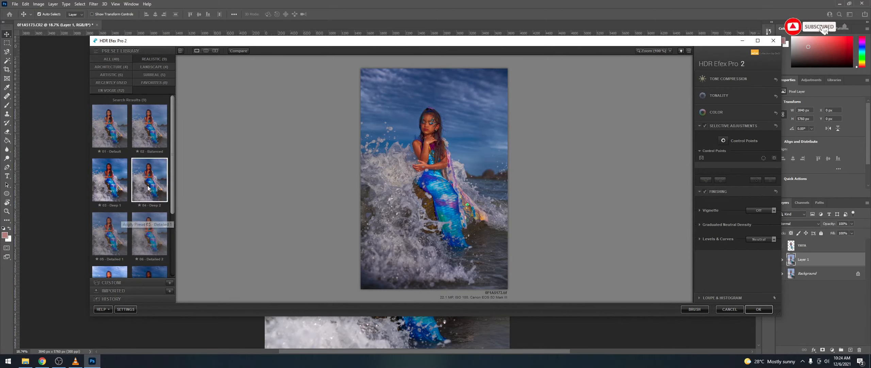
scroll(136, 190, down, 3)
click(115, 217)
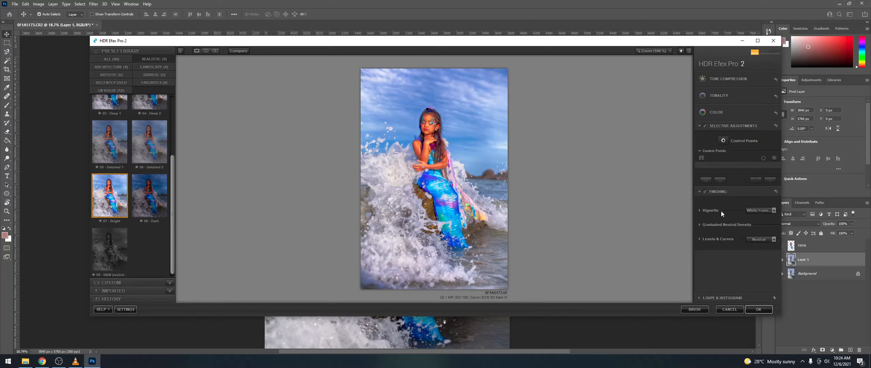
click(758, 208)
click(751, 150)
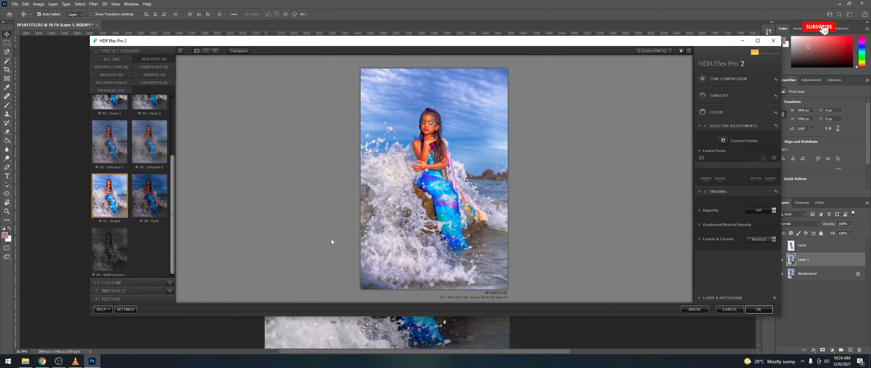
Step: Try 06 - Detailed 2, browse the EN VOGUE presets, then cancel without applying
scroll(157, 189, up, 2)
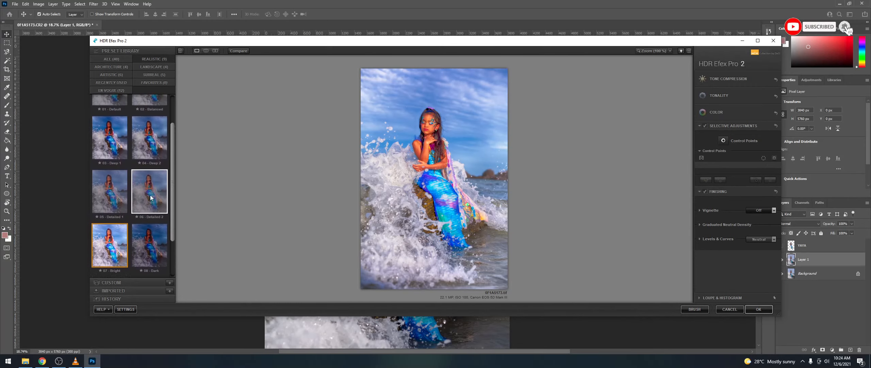
click(150, 197)
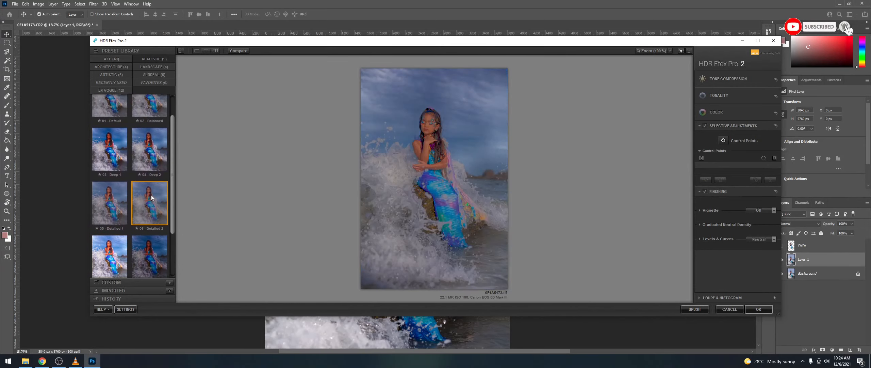
click(114, 89)
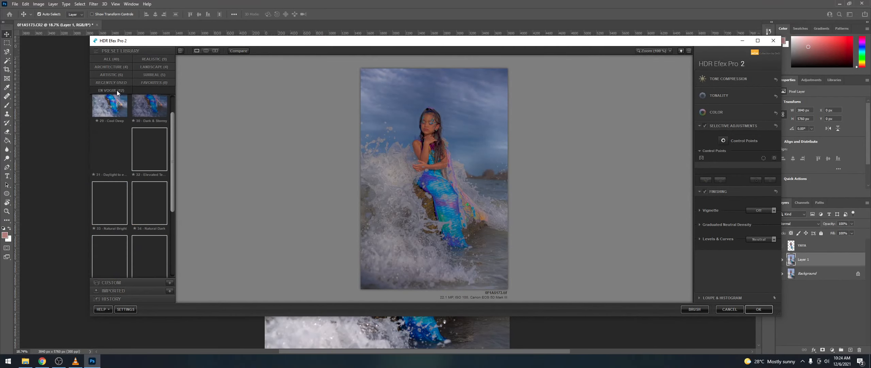
click(730, 309)
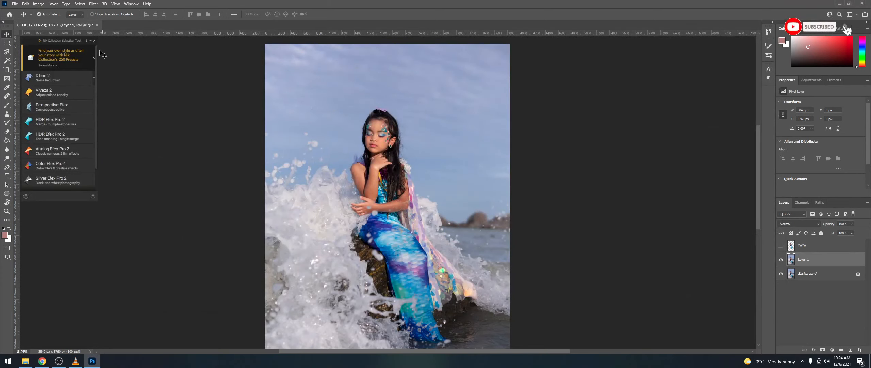
Step: Launch Nik Collection > Color Efex Pro 4 on Layer 1 and dismiss the Windows Security notification
click(93, 3)
mouse_move(107, 159)
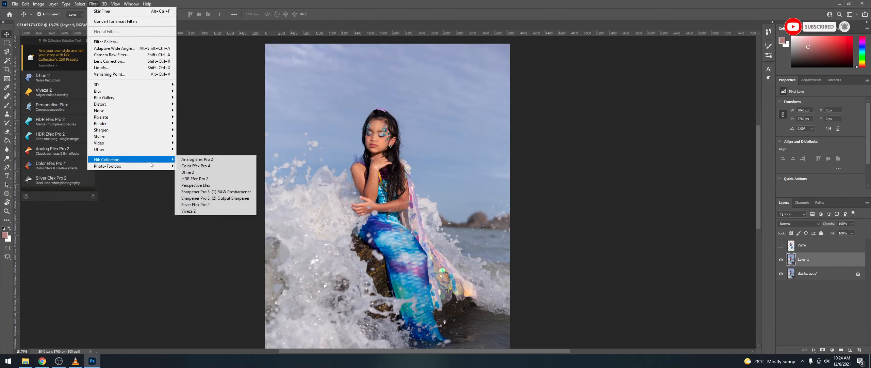
click(215, 166)
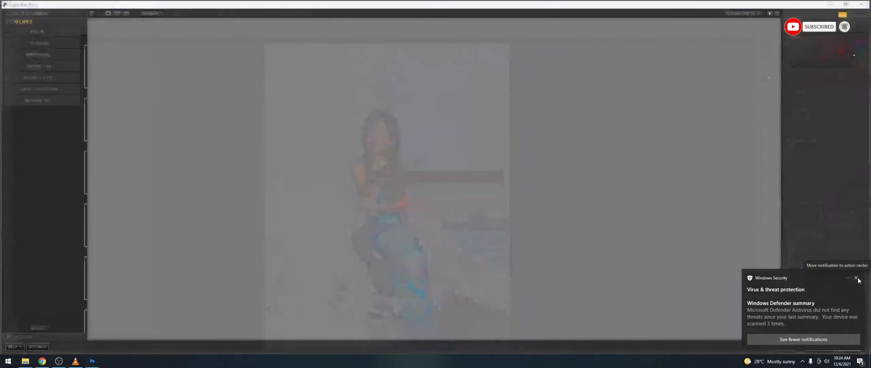
click(857, 278)
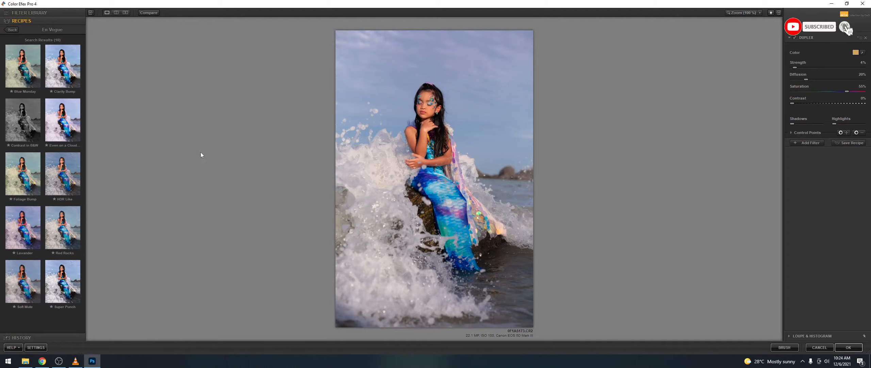
Step: Try the Even on a Cloud and Red Rocks recipes, then settle on Super Punch
click(62, 120)
click(475, 202)
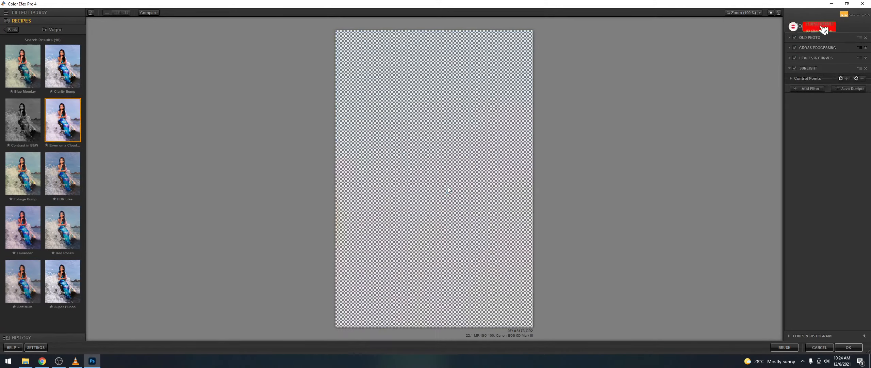
click(65, 226)
click(478, 203)
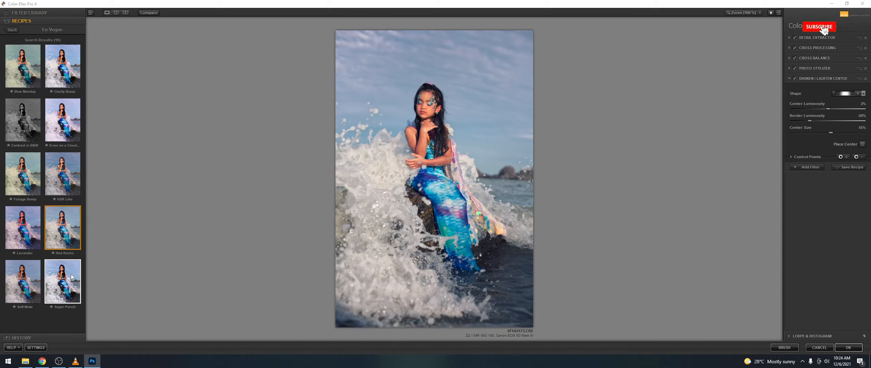
click(63, 281)
click(476, 201)
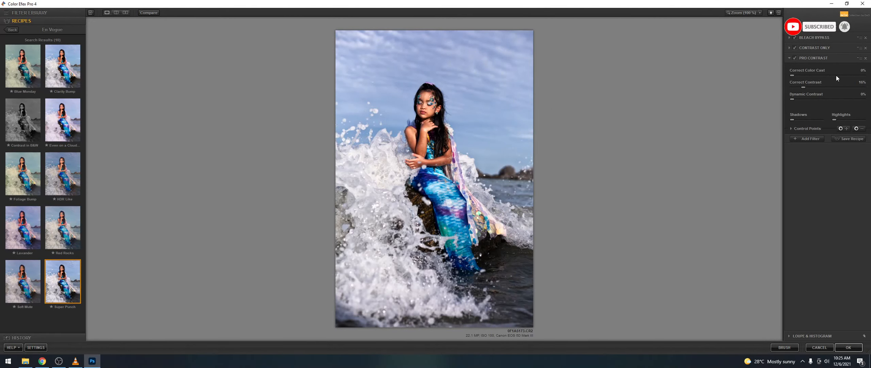
Step: Set Pro Contrast to 29% correction and 22% dynamic; soften Contrast Only, contrast 3%, brightness -10%; apply
drag(805, 86, 796, 75)
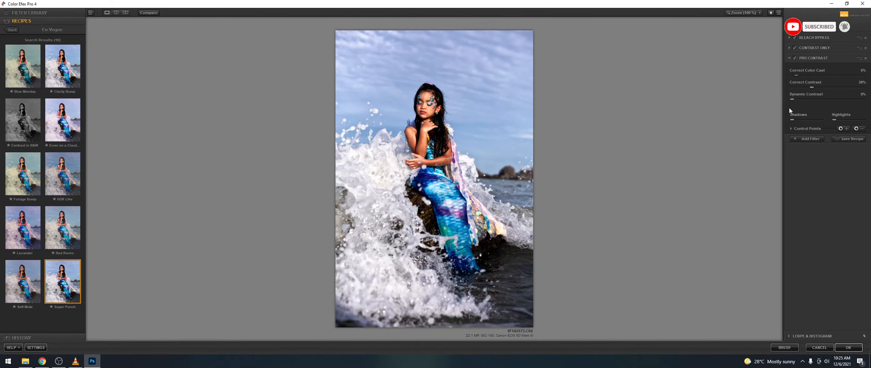
drag(796, 99, 805, 120)
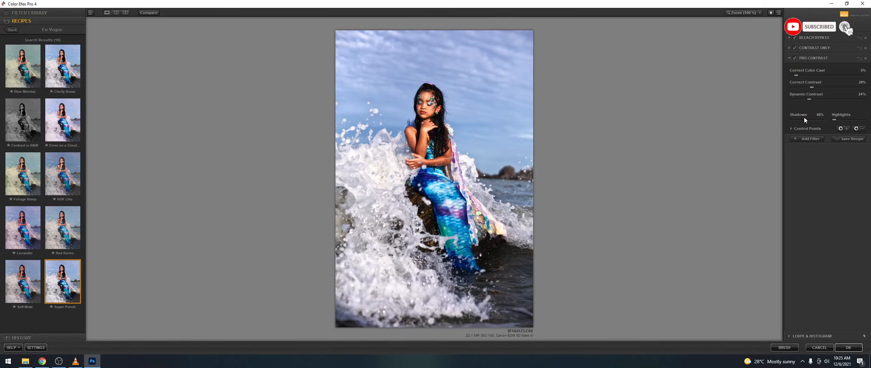
click(789, 47)
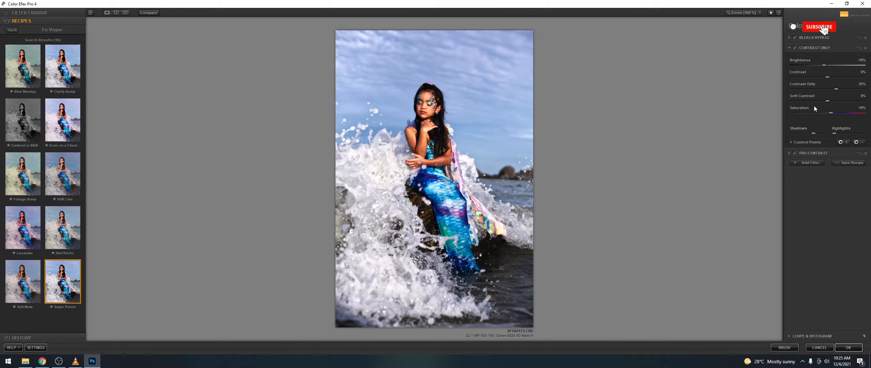
drag(828, 101, 812, 104)
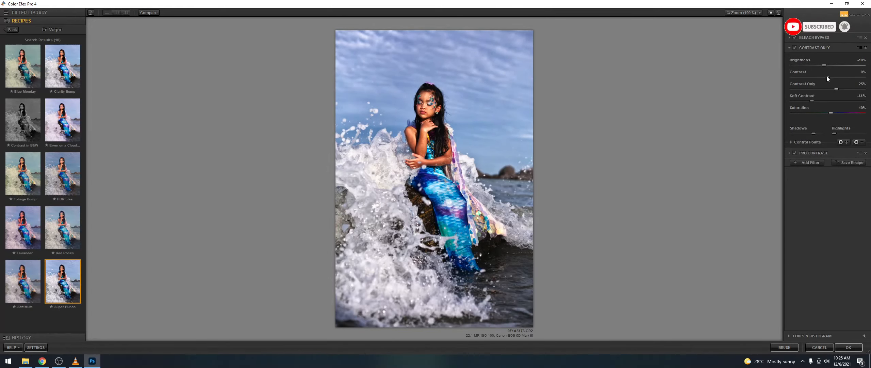
drag(825, 77, 825, 79)
drag(823, 66, 824, 65)
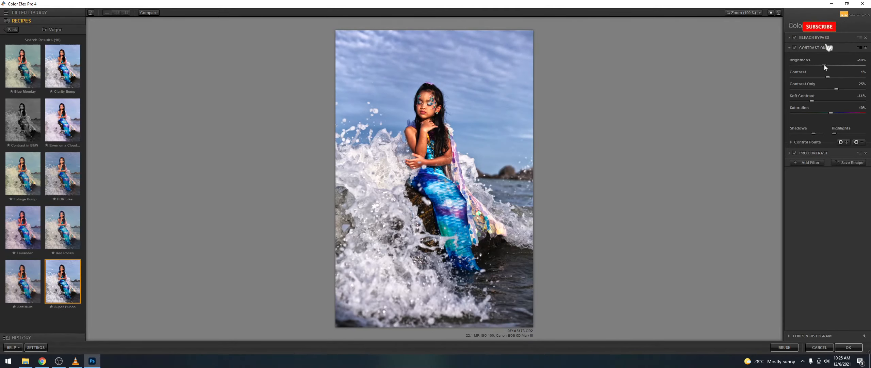
click(849, 347)
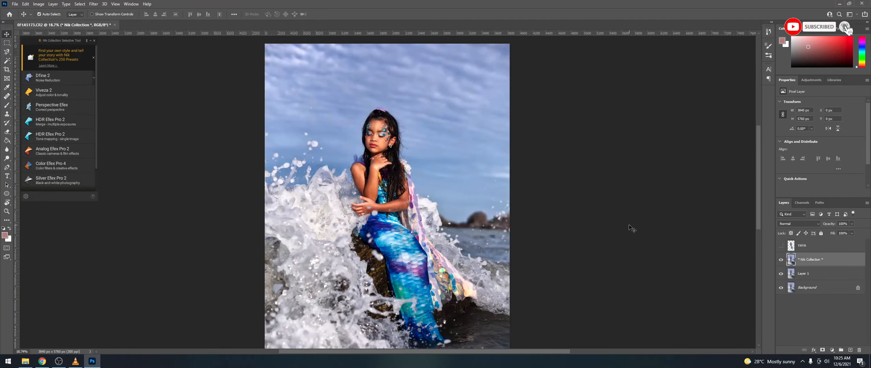
Step: Show the YAYA layer, toggling its visibility off and on to compare with the Nik-filtered image
click(781, 247)
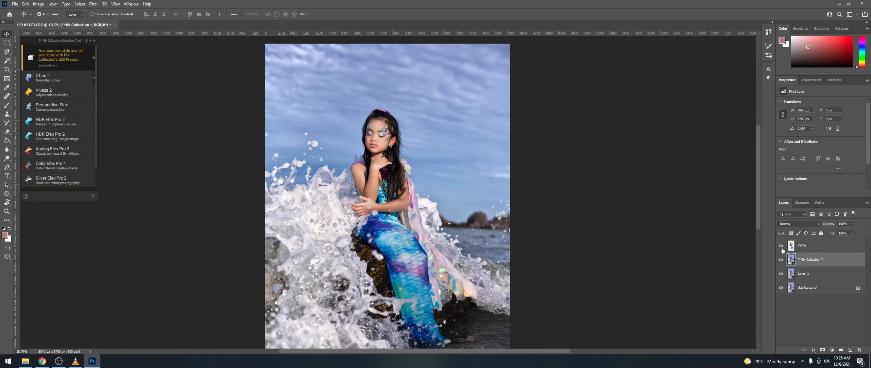
scroll(507, 219, down, 4)
scroll(494, 234, up, 3)
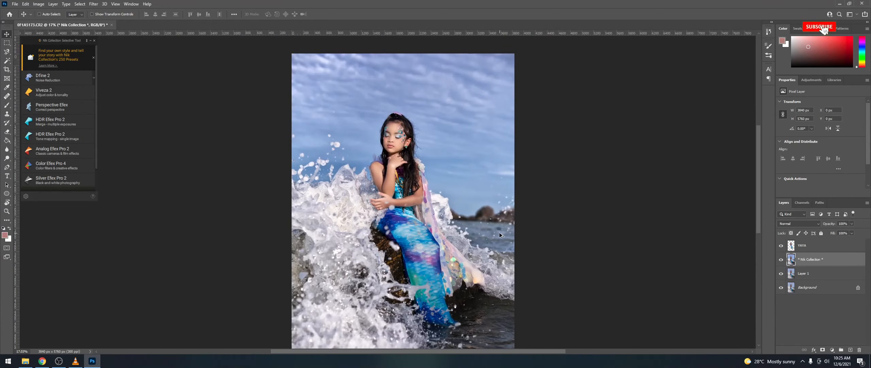
scroll(499, 232, down, 3)
scroll(496, 197, up, 4)
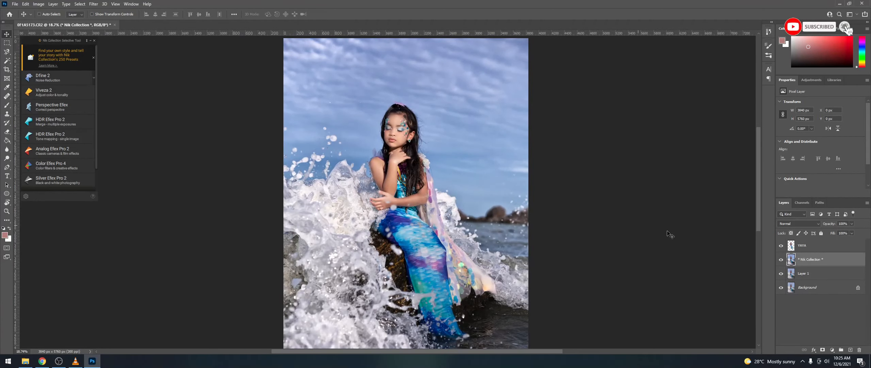
click(781, 246)
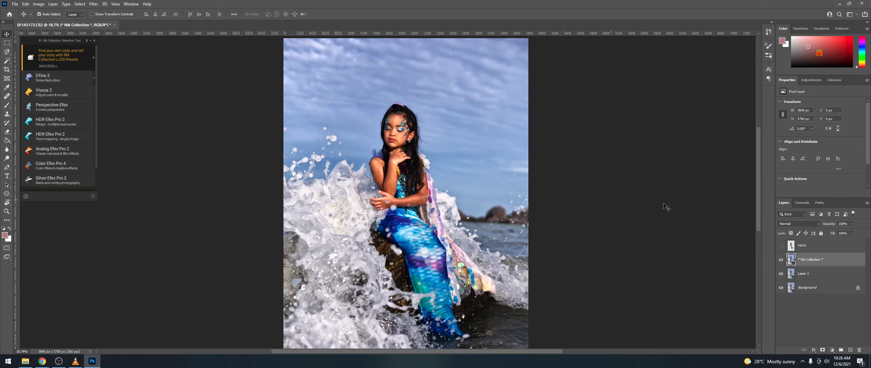
click(782, 245)
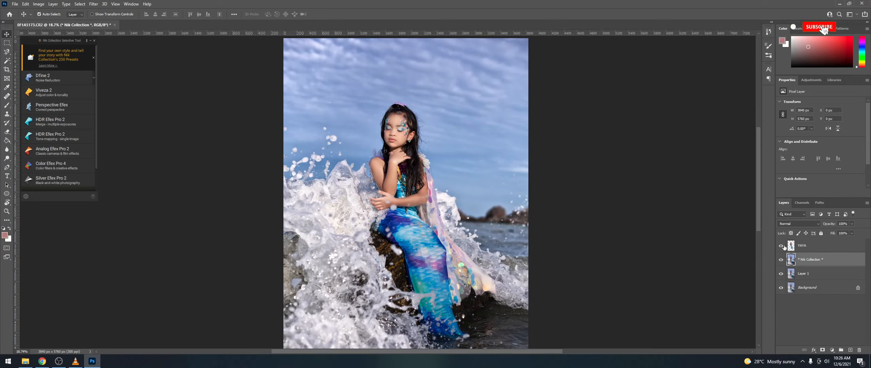
Step: Select the Nik Collection layer and Layer 1 together, dismissing the media player notification
click(815, 249)
scroll(495, 238, down, 3)
scroll(495, 237, up, 3)
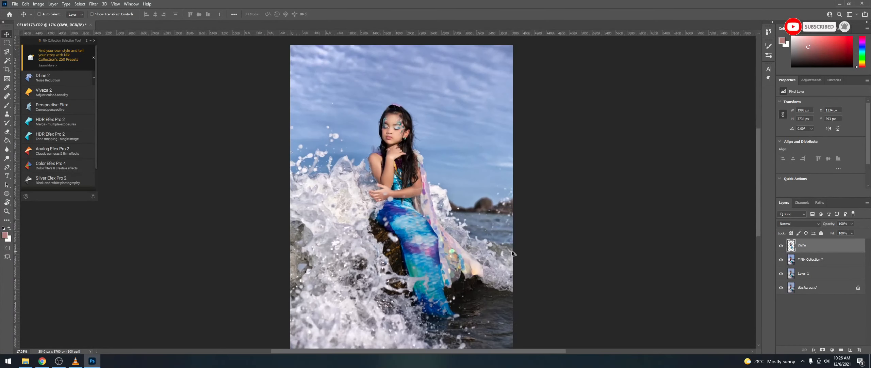
scroll(513, 253, up, 1)
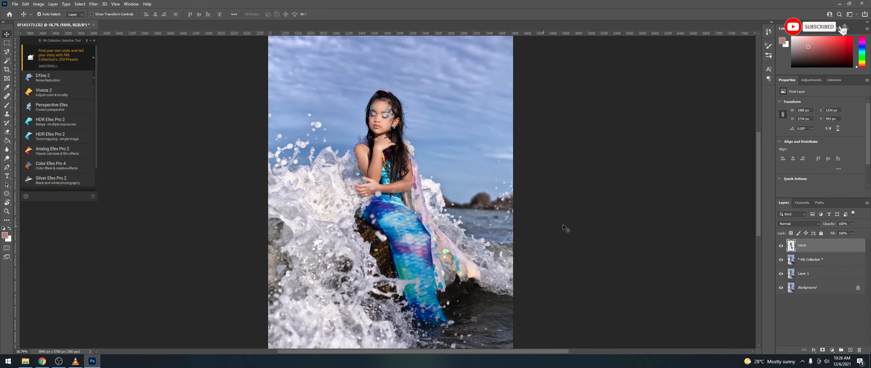
click(816, 261)
ctrl+click(819, 277)
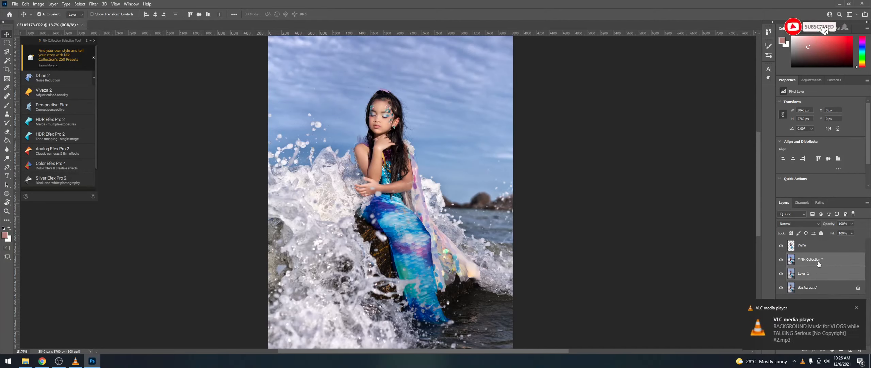
click(857, 308)
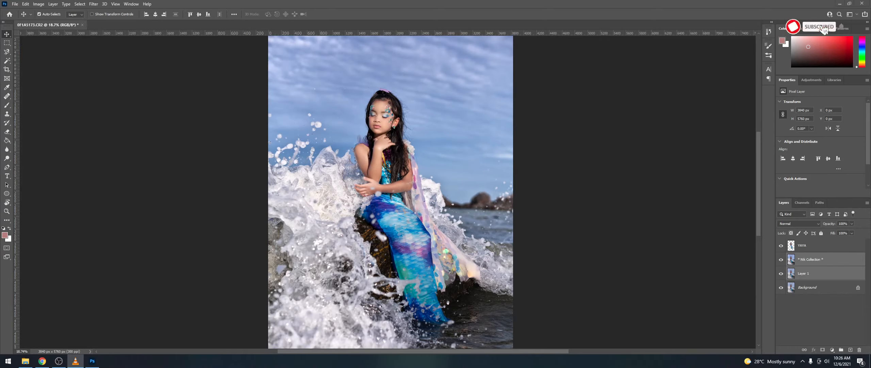
key(alt+Tab)
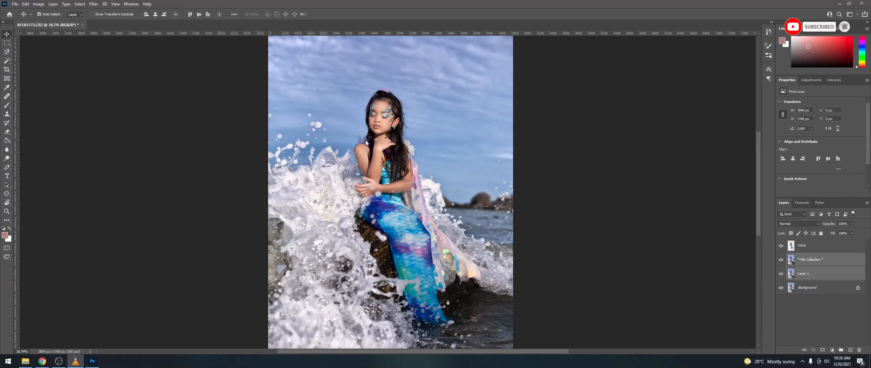
Step: Group the Nik Collection layer and Layer 1, name the group 'background', then reselect YAYA
click(821, 321)
click(821, 262)
ctrl+click(822, 274)
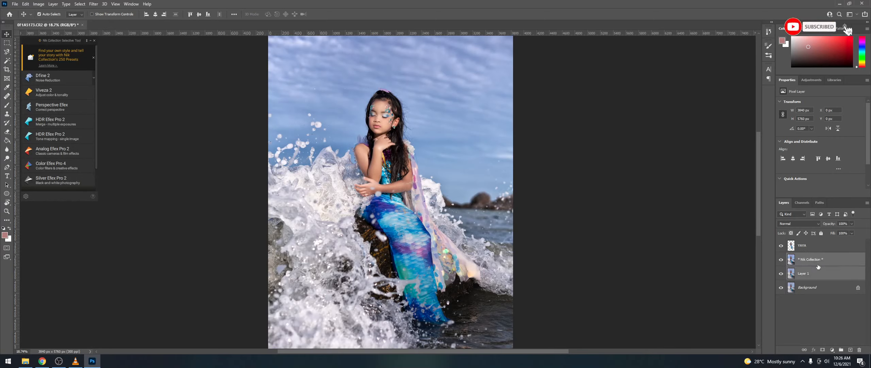
drag(823, 263, 841, 350)
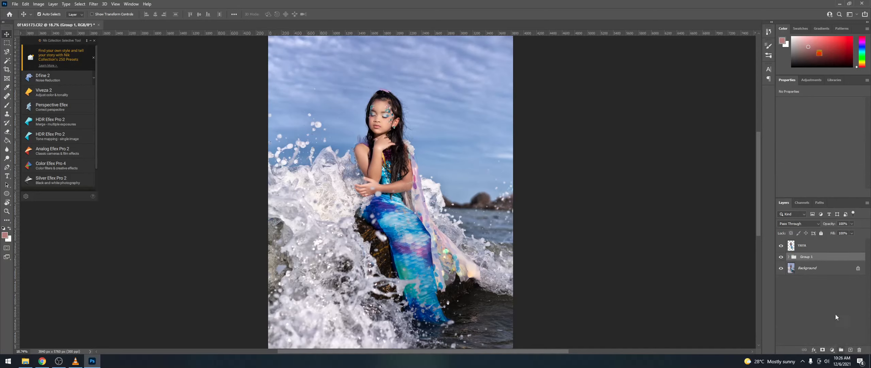
double_click(806, 256)
text(bAC)
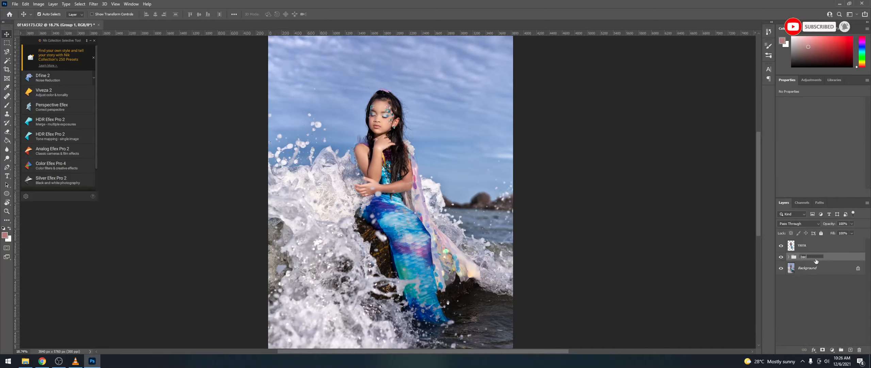
text(kground)
key(Return)
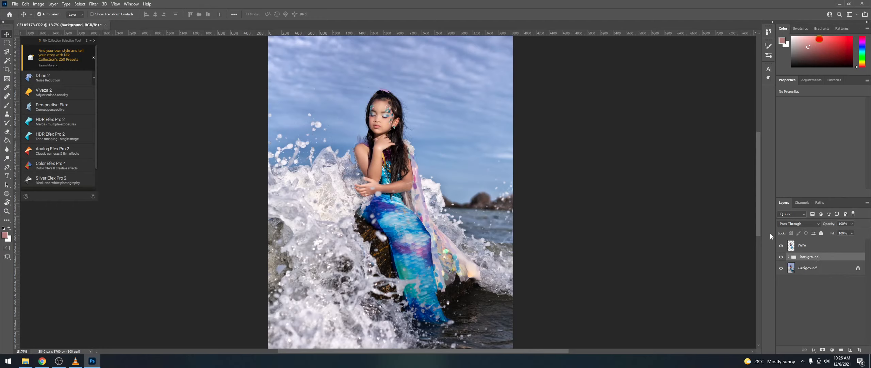
key(alt+Tab)
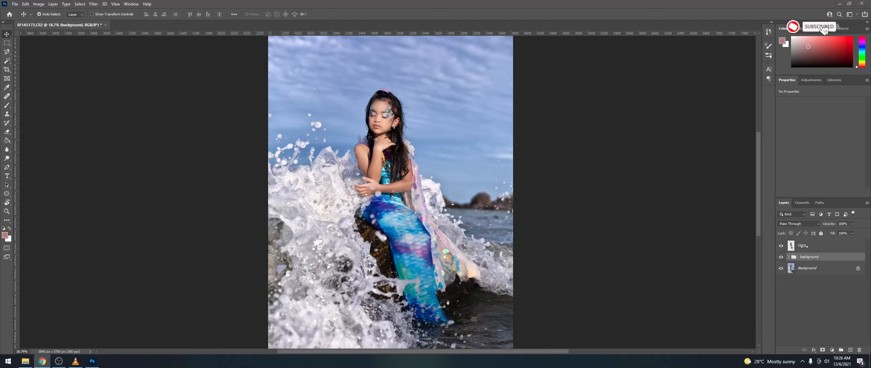
click(815, 250)
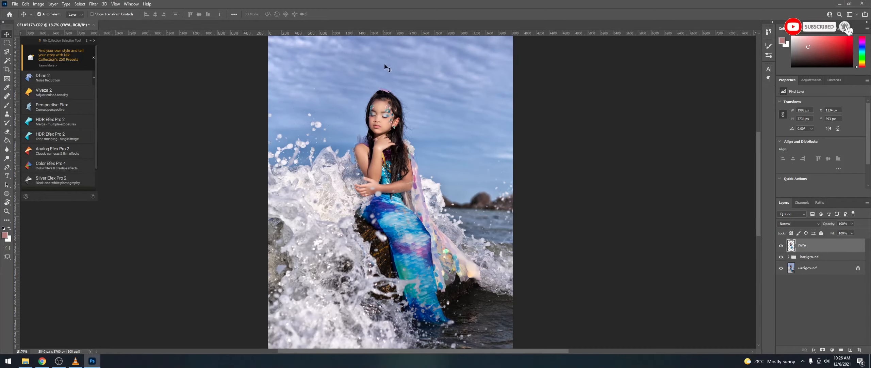
Step: With YAYA selected, bring up the Create New Fill or Adjustment Layer list in the Layers panel
click(835, 350)
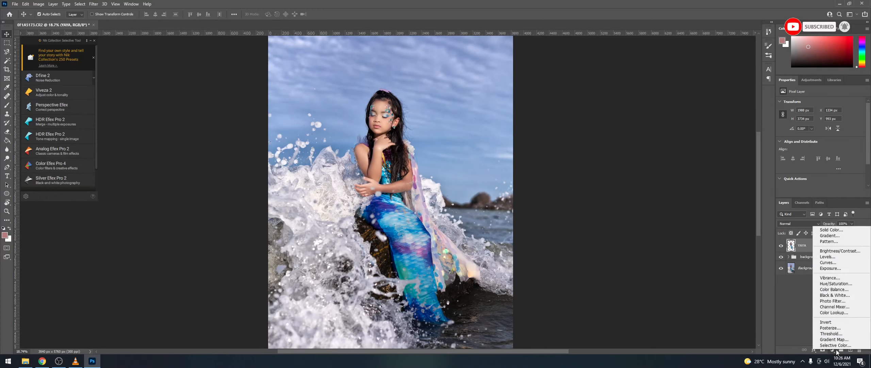
click(219, 3)
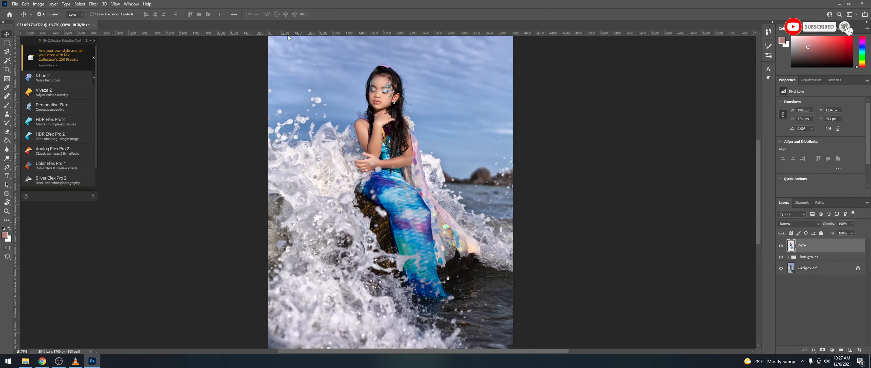
click(94, 3)
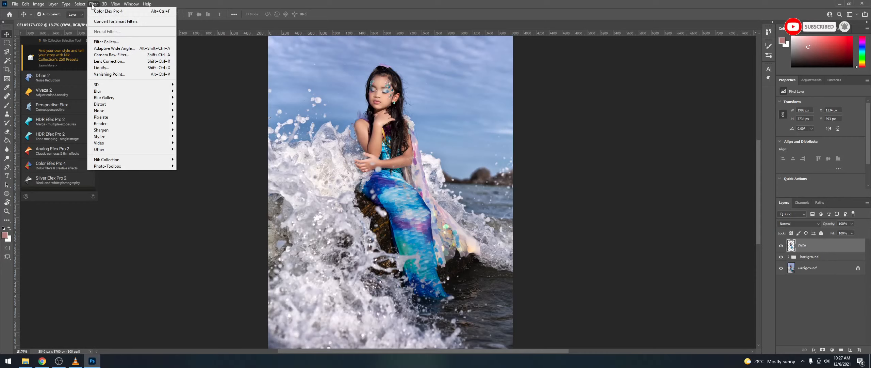
mouse_move(84, 6)
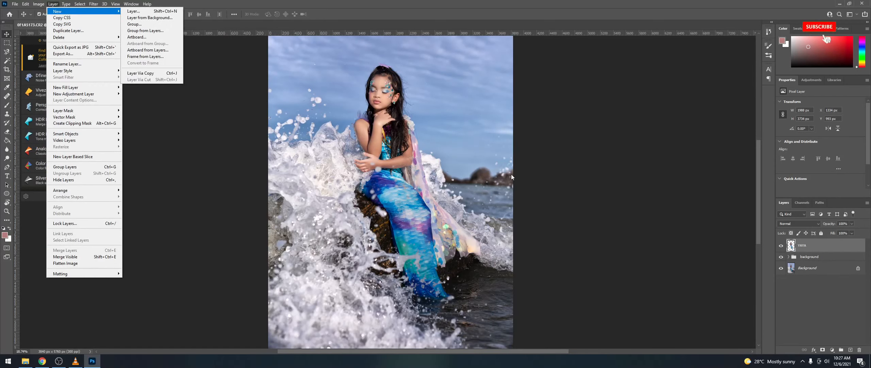
click(821, 247)
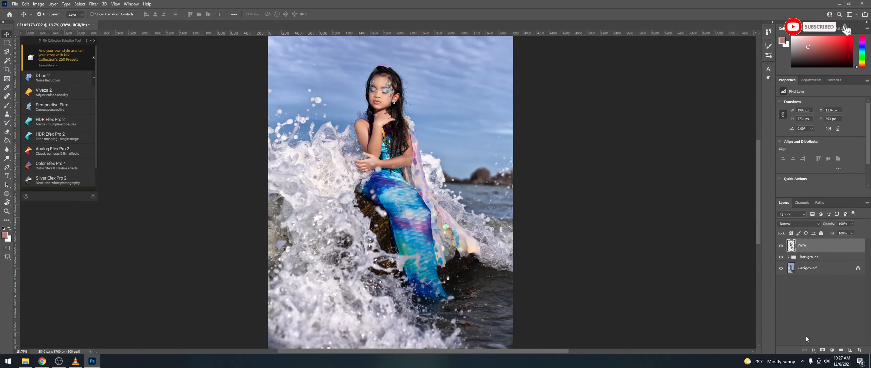
click(832, 350)
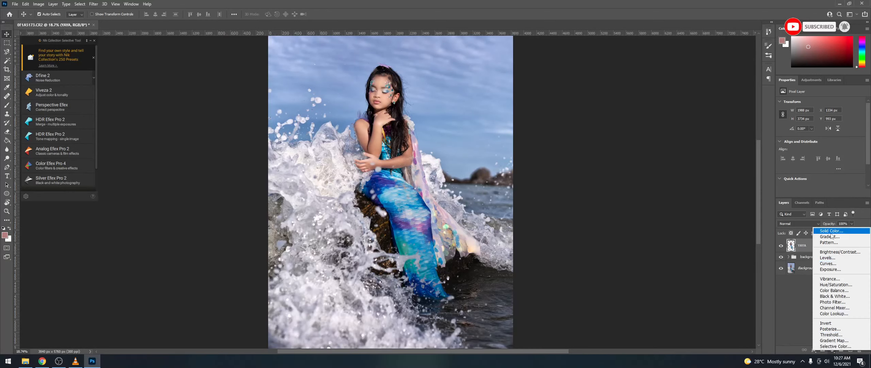
Step: Add a Vibrance adjustment layer, clip it to YAYA, and drag Vibrance up
click(830, 279)
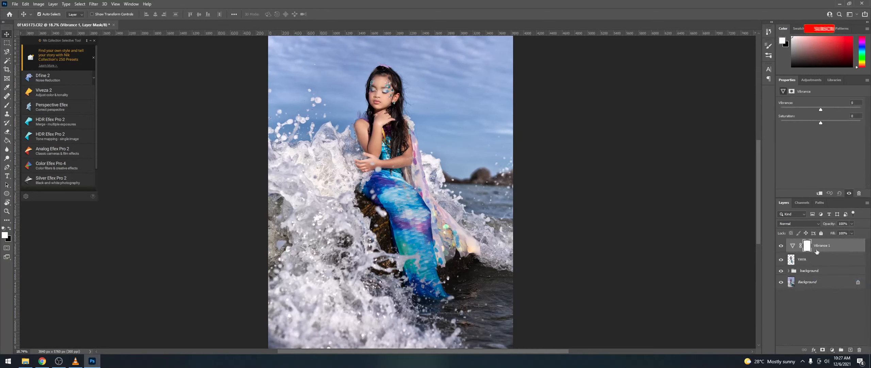
right_click(836, 251)
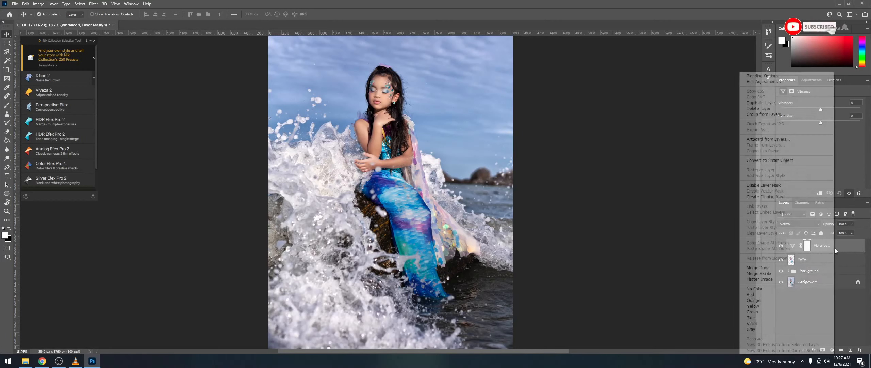
click(769, 196)
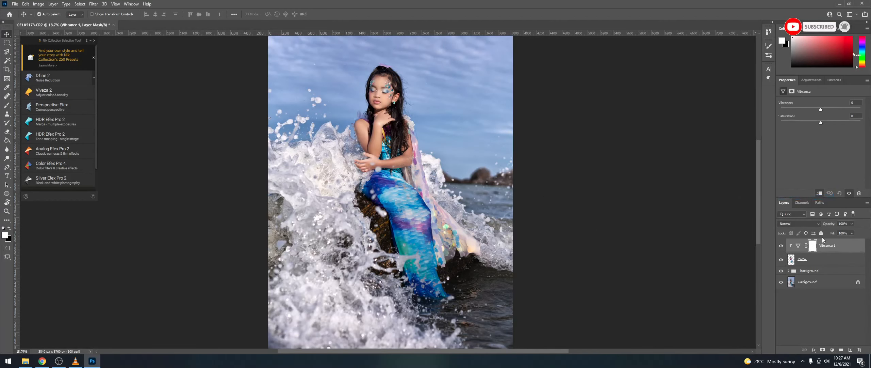
mouse_move(821, 109)
mouse_down()
mouse_move(676, 111)
mouse_move(868, 109)
mouse_move(826, 112)
mouse_move(822, 124)
mouse_move(830, 108)
mouse_up()
Step: Lower Vibrance one point to +27, keeping Saturation at +6
scroll(505, 128, down, 3)
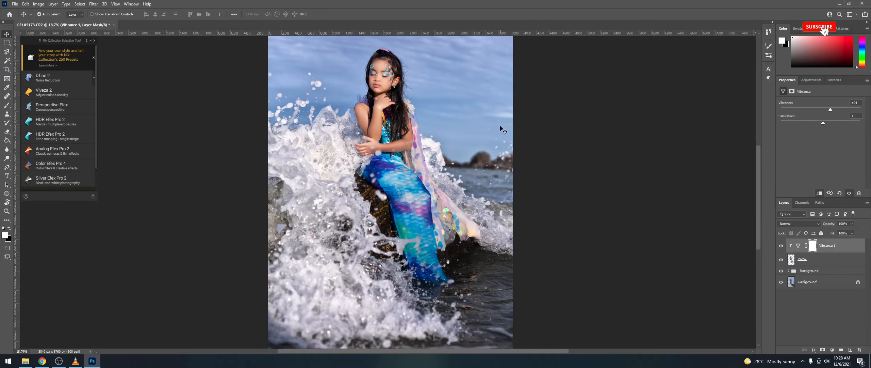
scroll(505, 128, up, 5)
scroll(507, 131, up, 3)
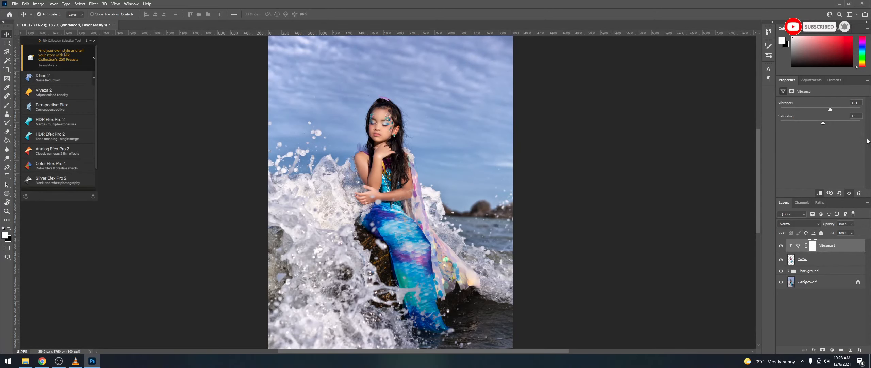
click(830, 110)
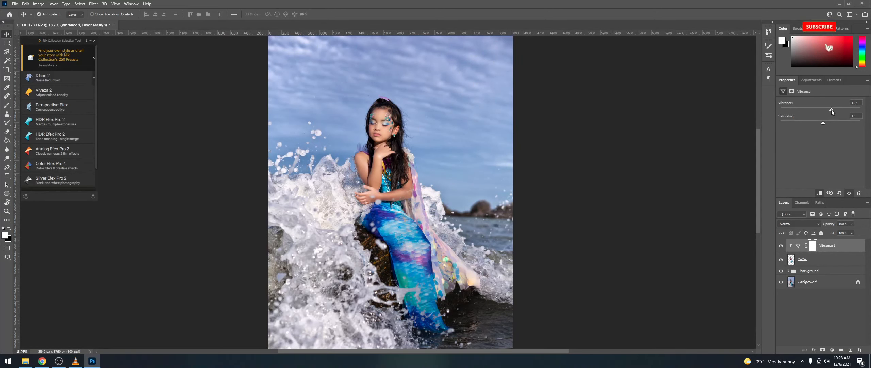
Step: Zoom in to check the girl's face makeup, then zoom back out to the whole photo
scroll(358, 127, up, 11)
scroll(410, 128, up, 5)
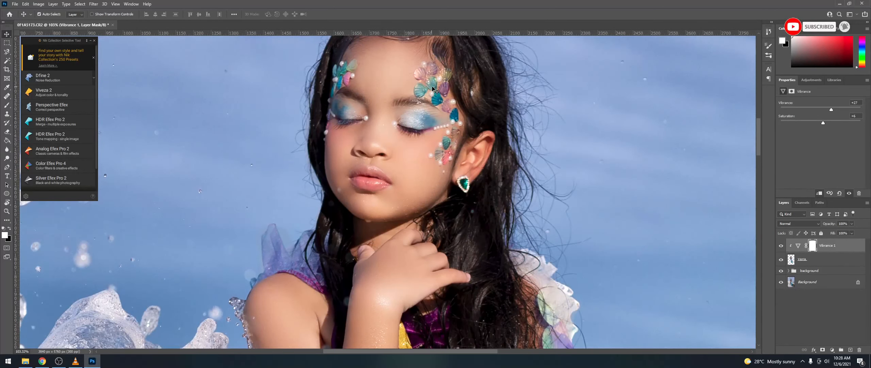
scroll(485, 161, up, 2)
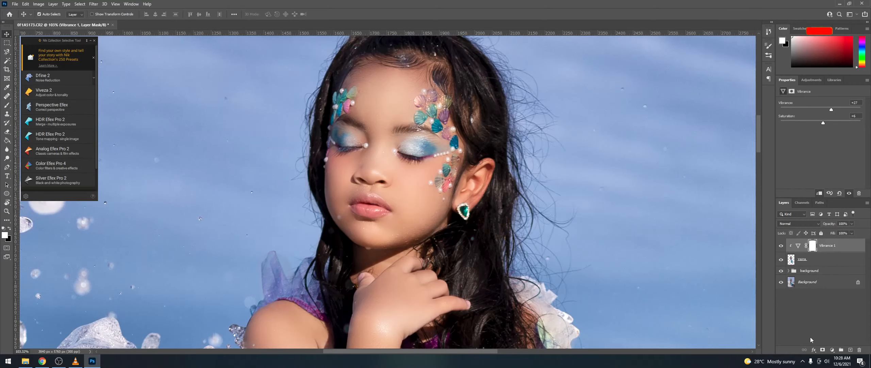
scroll(741, 206, down, 2)
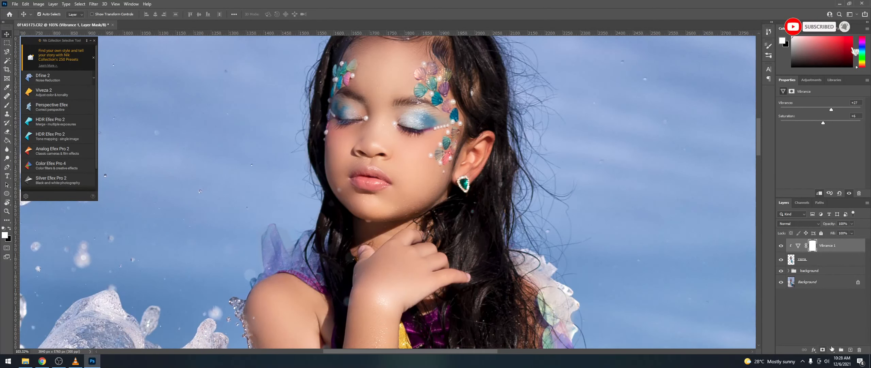
scroll(583, 168, down, 5)
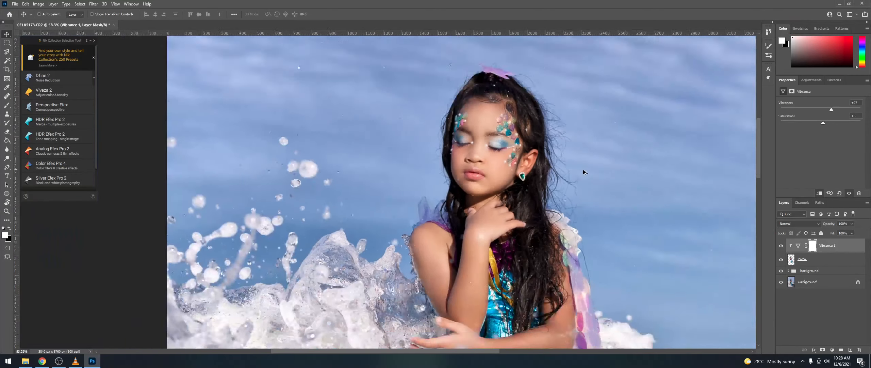
scroll(583, 175, up, 4)
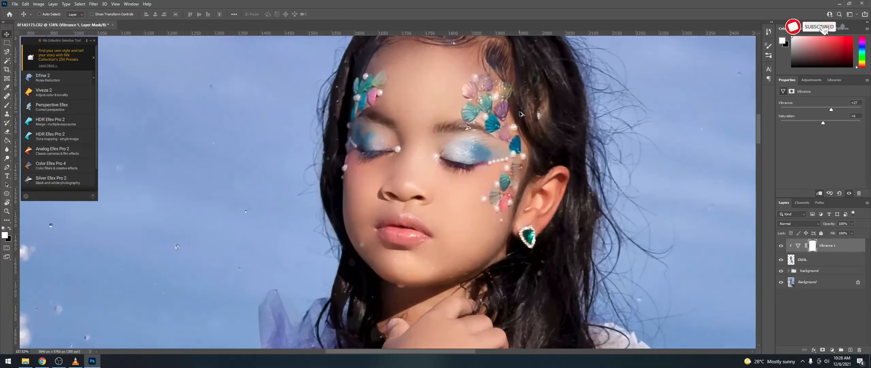
scroll(617, 167, down, 2)
scroll(639, 181, down, 2)
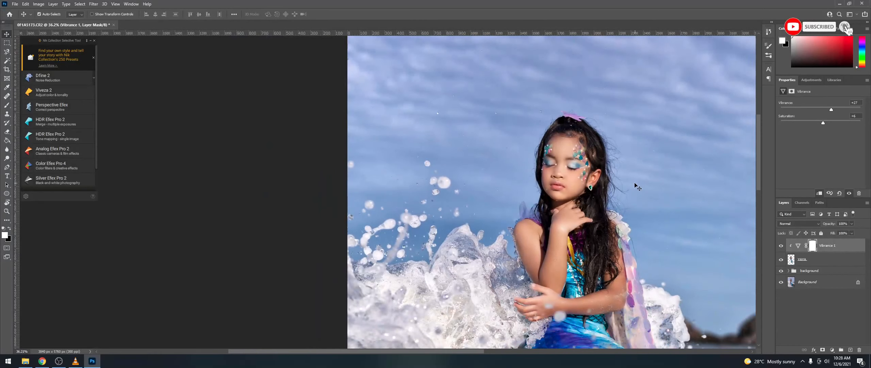
drag(420, 351, 470, 351)
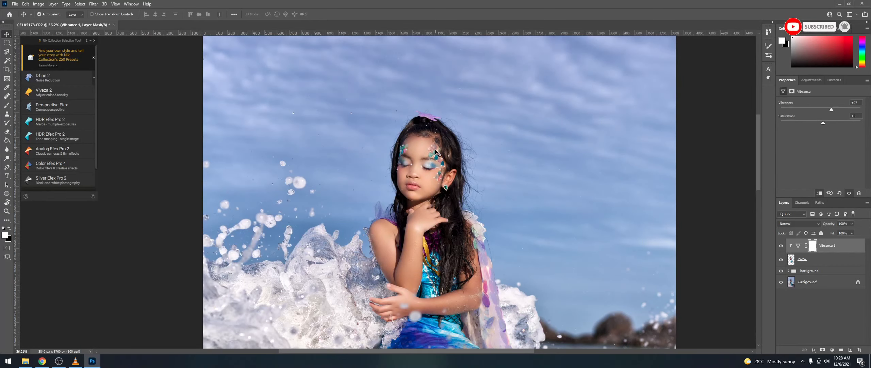
scroll(436, 150, up, 10)
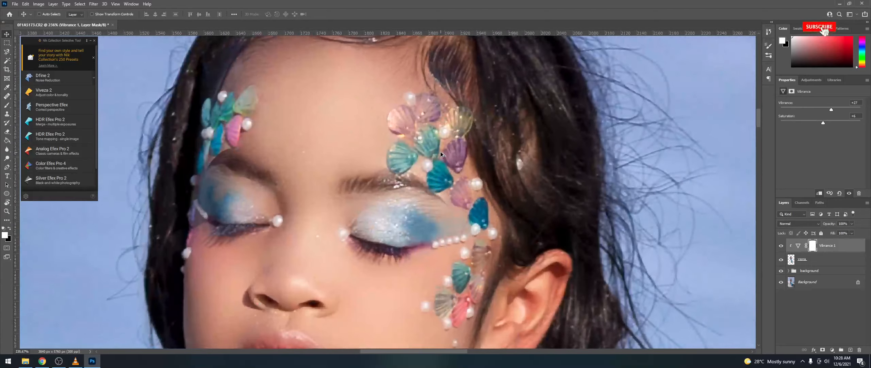
scroll(441, 153, down, 10)
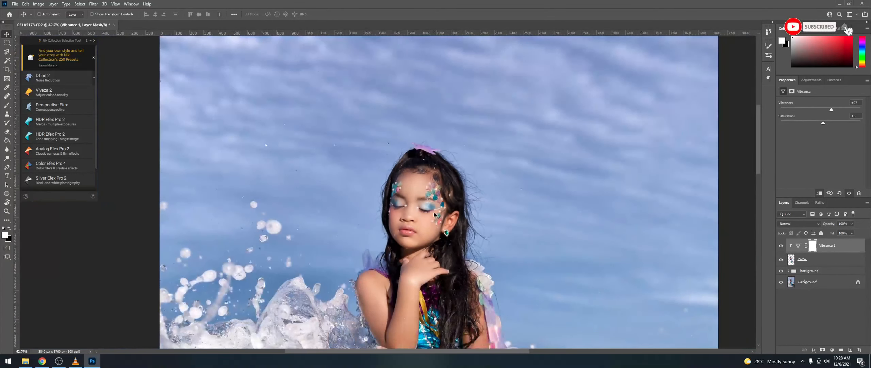
scroll(464, 201, down, 2)
scroll(469, 197, down, 5)
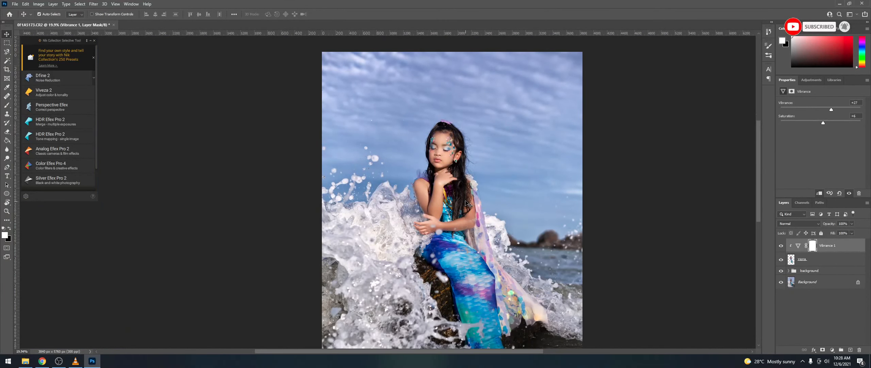
scroll(509, 167, down, 1)
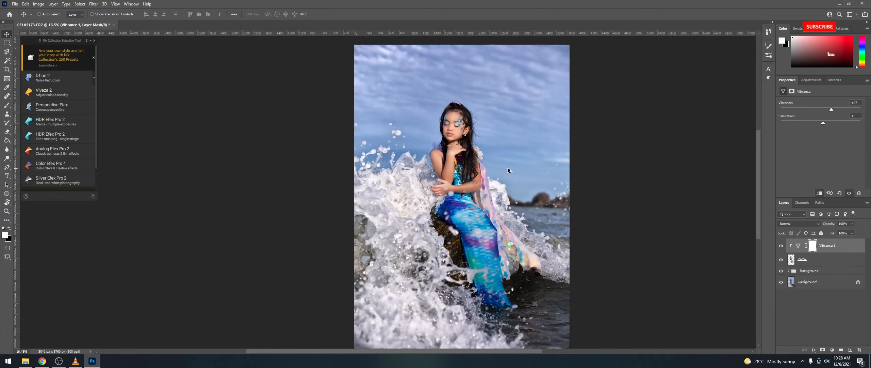
scroll(508, 168, up, 2)
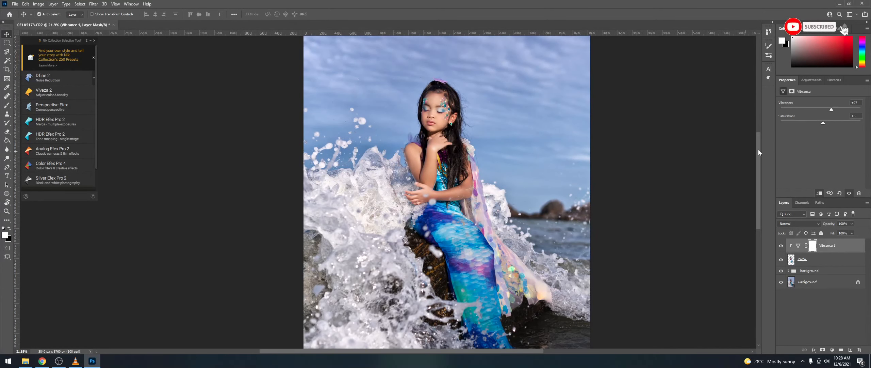
Step: Add a Hue/Saturation adjustment layer clipped to the layers below
click(833, 350)
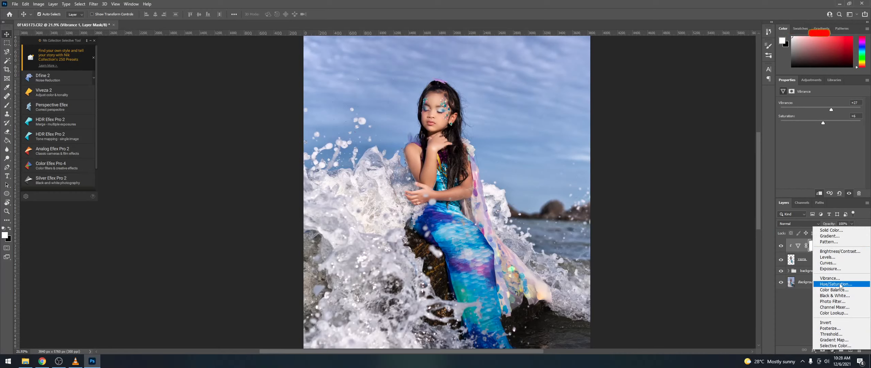
click(840, 284)
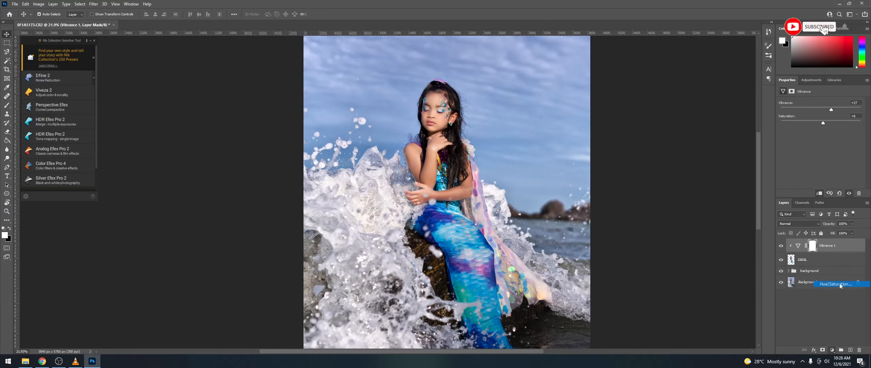
right_click(829, 249)
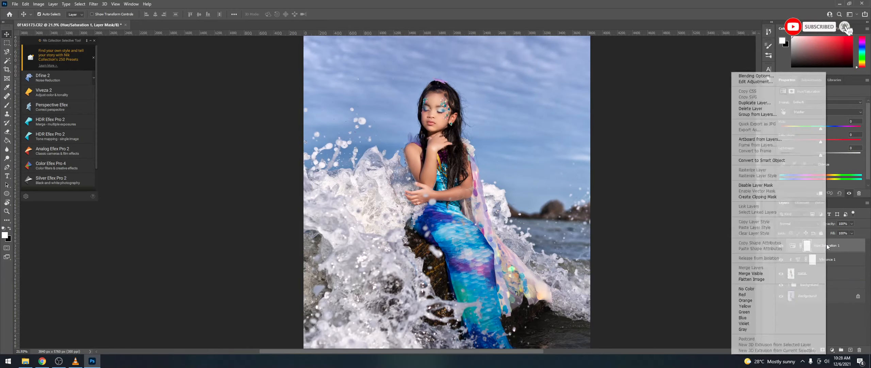
click(777, 196)
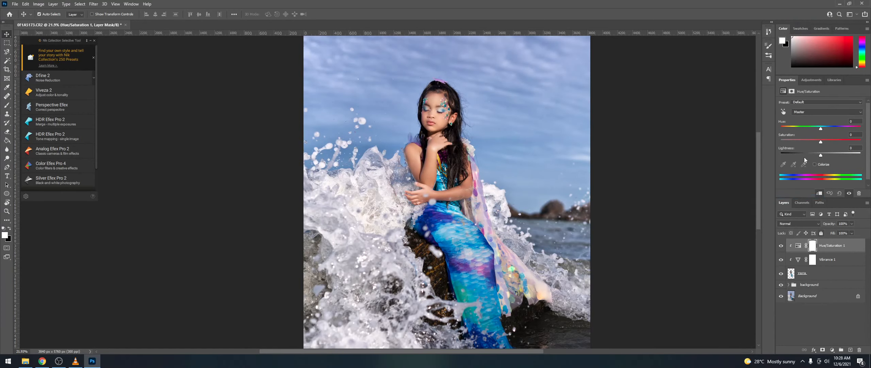
Step: Set Hue to +2, Saturation to +26 and Lightness to +6
drag(821, 129, 834, 130)
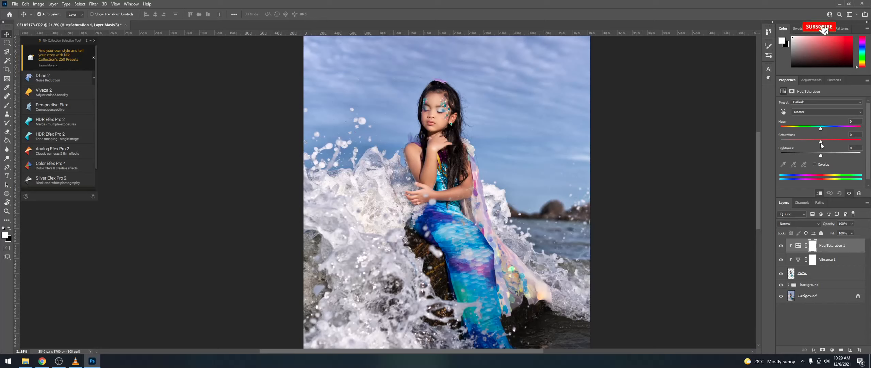
drag(821, 145, 832, 140)
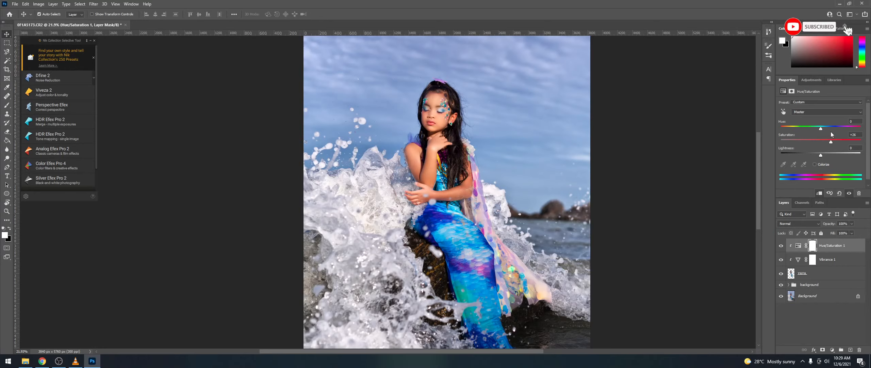
drag(821, 154, 827, 154)
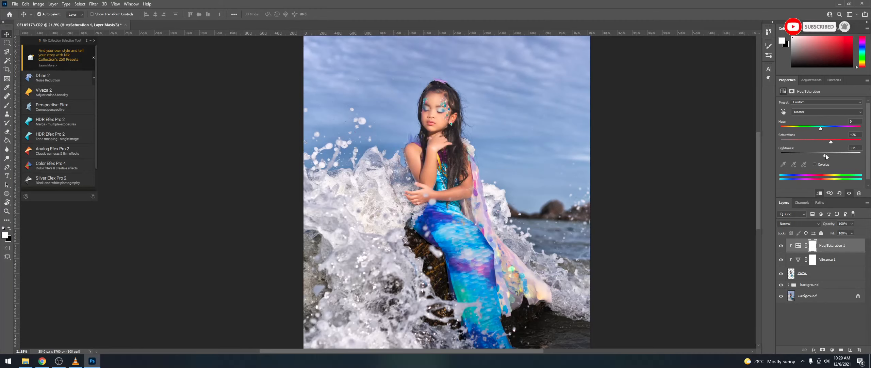
scroll(825, 156, down, 1)
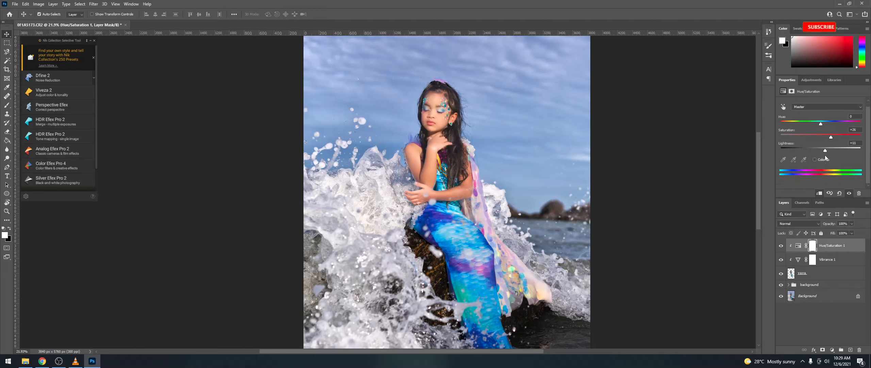
drag(825, 151, 824, 149)
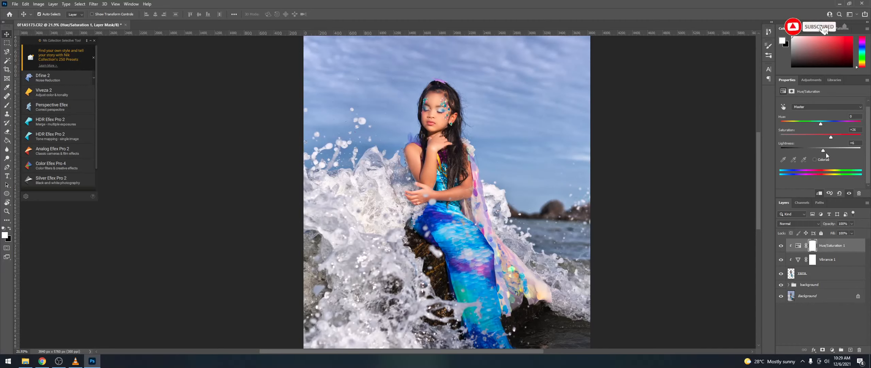
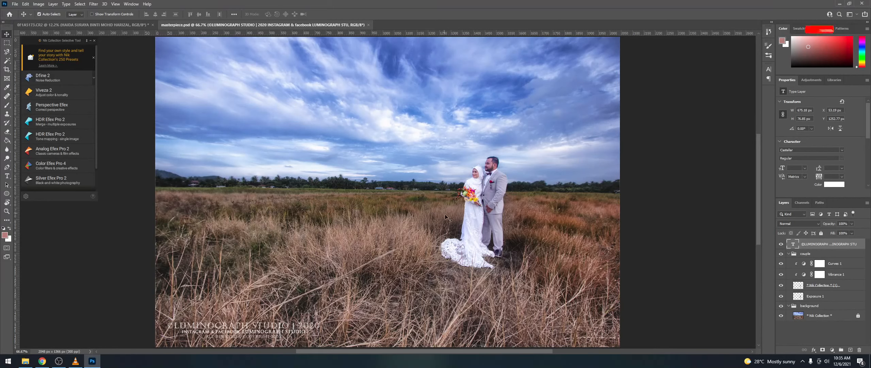
Step: Select all of the LUMINOGRAPH STUDIO watermark text on masterpiece.psd for copying
double_click(258, 327)
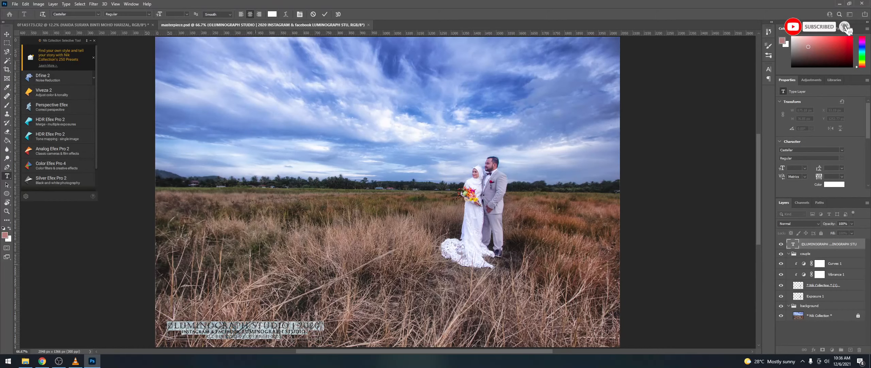
Step: On the 0F1A5173.CR2 photo, paste the watermark over the name line of the caption
click(71, 25)
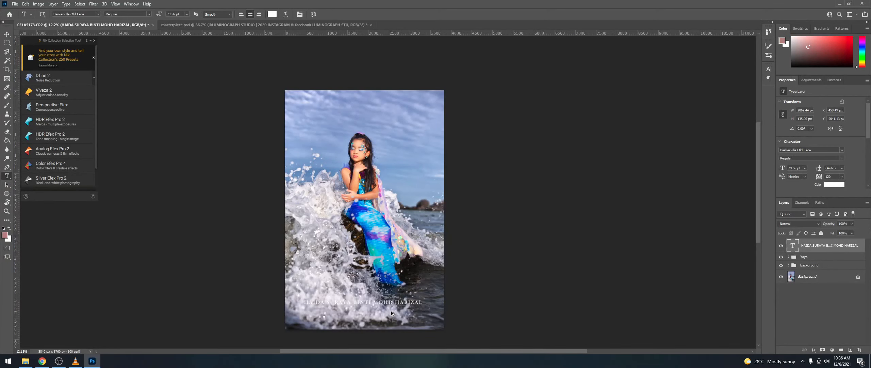
scroll(391, 313, up, 5)
triple_click(319, 292)
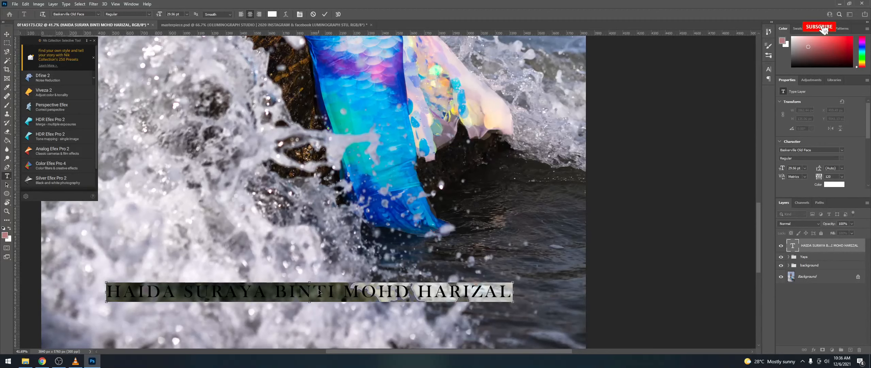
text(©LUMINOGRAPH STUDIO | 2020 INSTAGRAM & FACEBOOK LUMINOGRAPH STUDIO RESERVED & COPYRIGHT 2020)
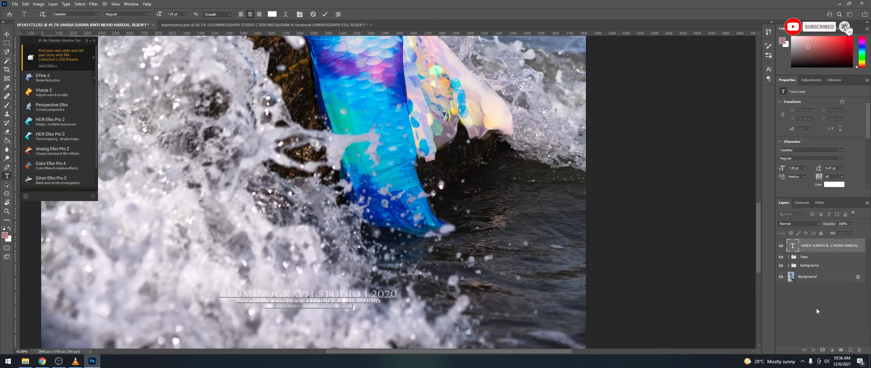
click(818, 251)
Step: Scale the pasted watermark up to about 232% around its centre
key(ctrl+t)
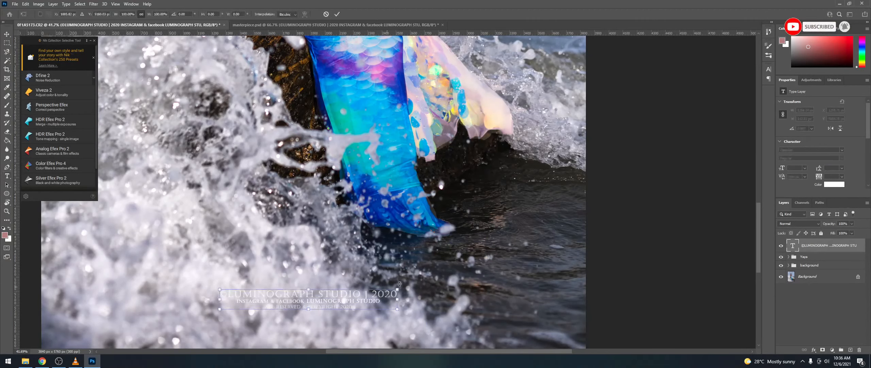
drag(398, 289, 511, 242)
key(Return)
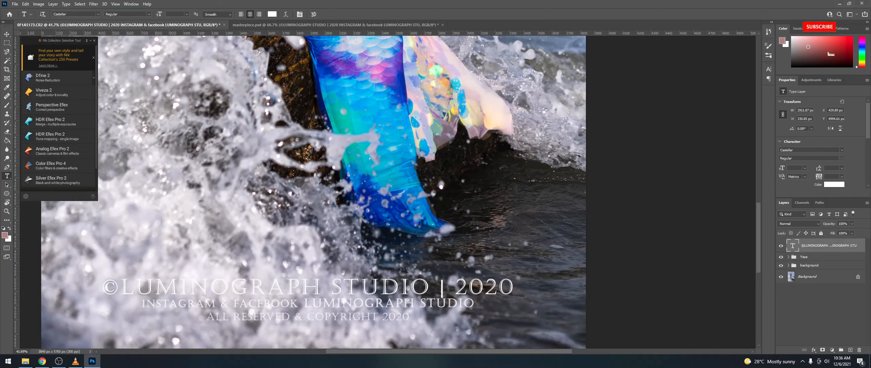
key(alt+Tab)
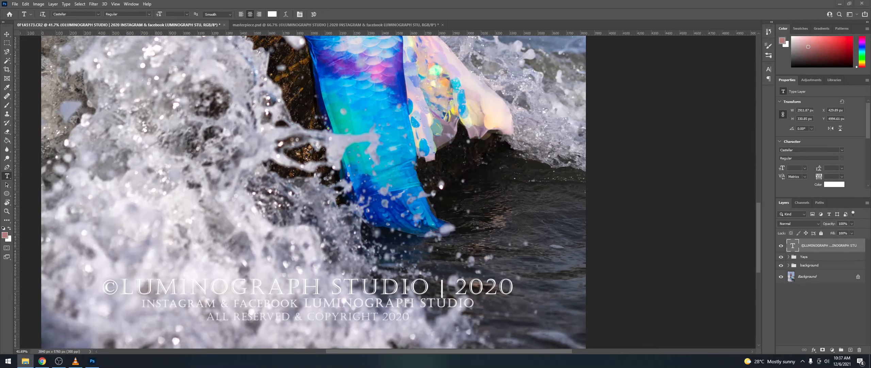
Step: Insert an empty line above the watermark text and clean up stray characters and line breaks
scroll(215, 132, down, 1)
scroll(215, 133, down, 4)
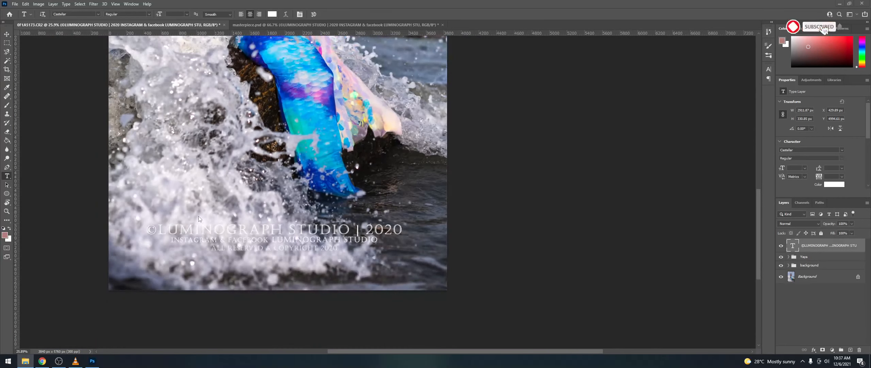
scroll(216, 208, up, 3)
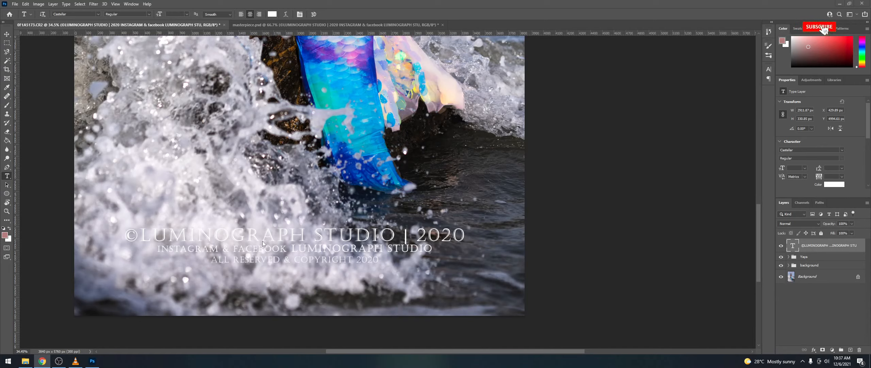
drag(133, 236, 132, 233)
click(132, 233)
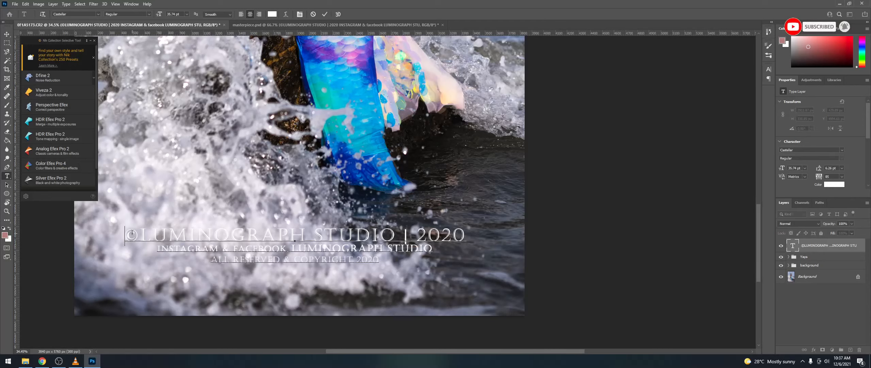
key(Return)
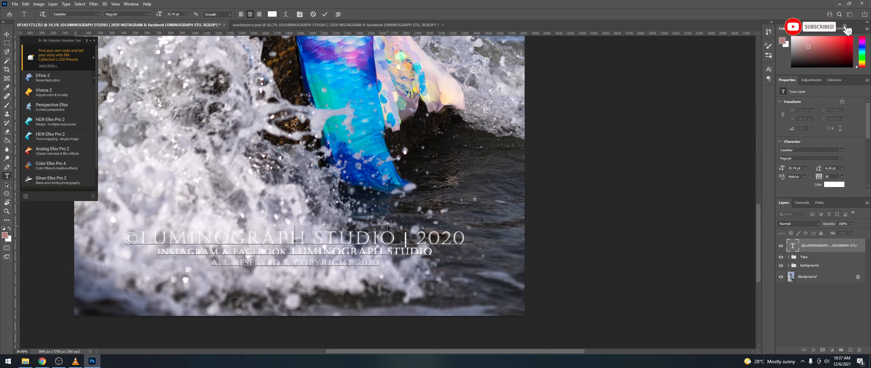
text(A)
key(BackSpace)
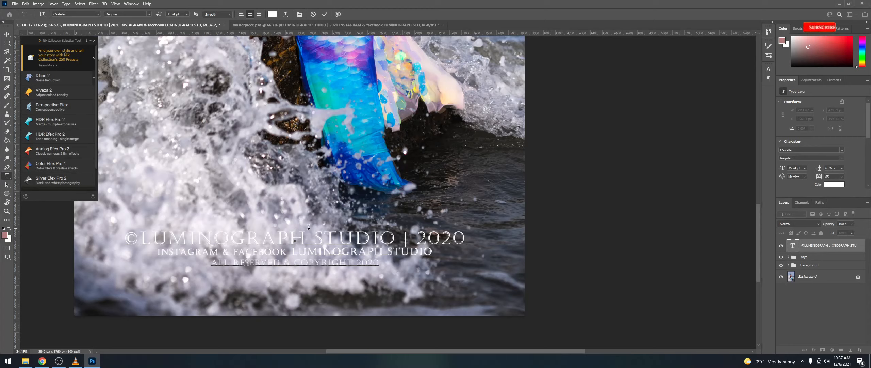
key(Return)
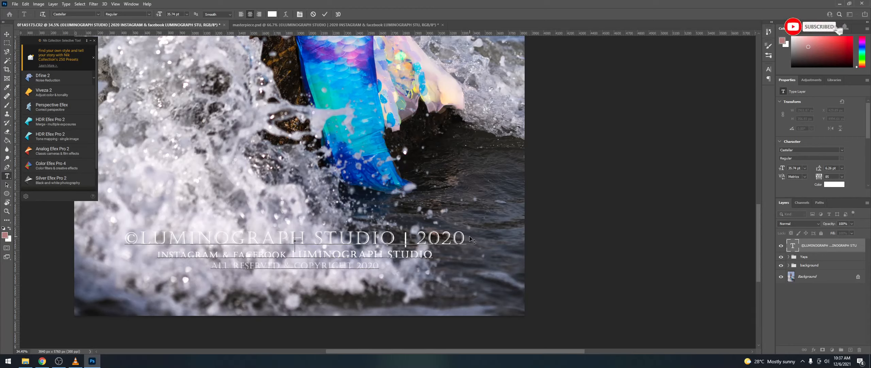
key(BackSpace)
key(BackSpace)
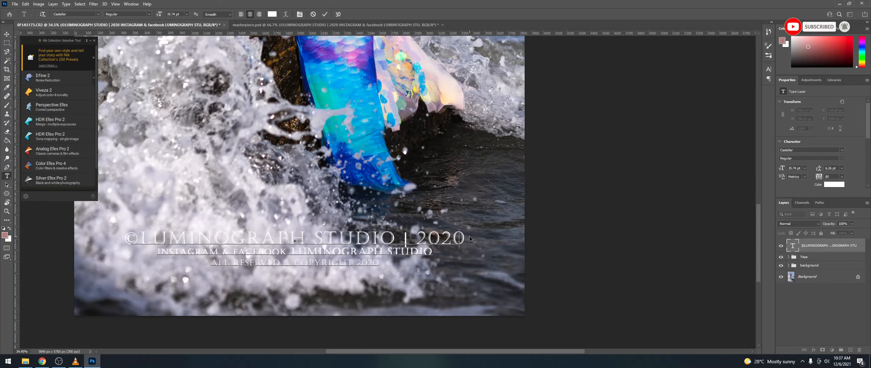
text(0)
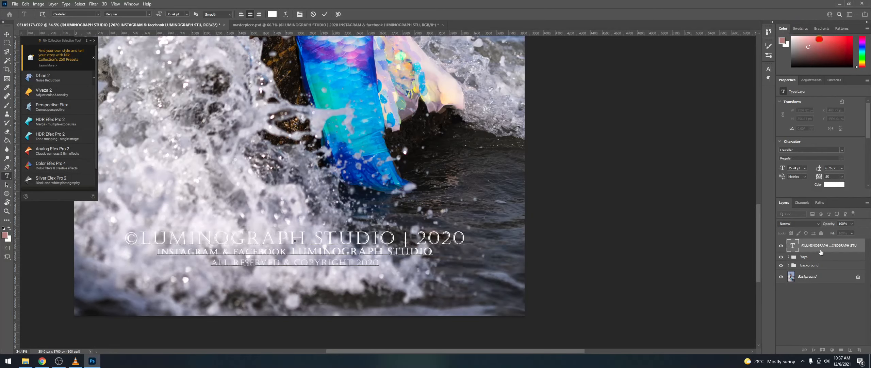
Step: Replace the watermark text with the mermaid's full name, then select all the caption text
key(ctrl+a)
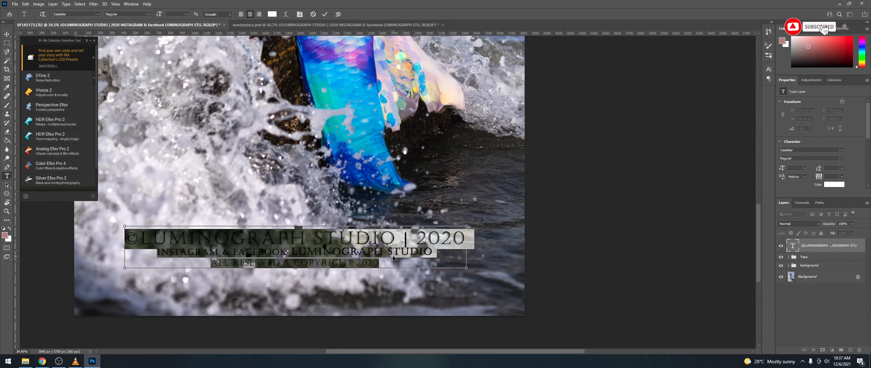
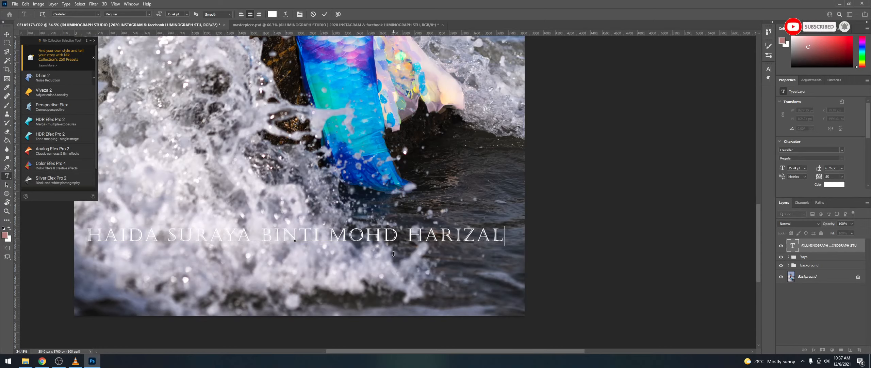
text(TE)
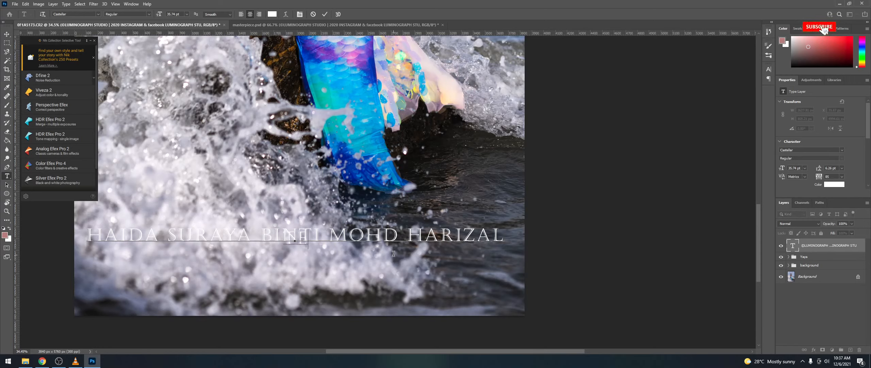
text(MA)
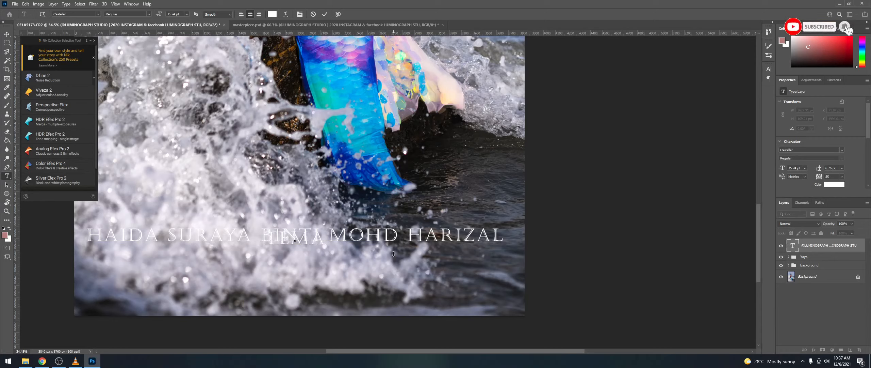
key(BackSpace)
key(BackSpace)
key(BackSpace)
key(BackSpace)
key(BackSpace)
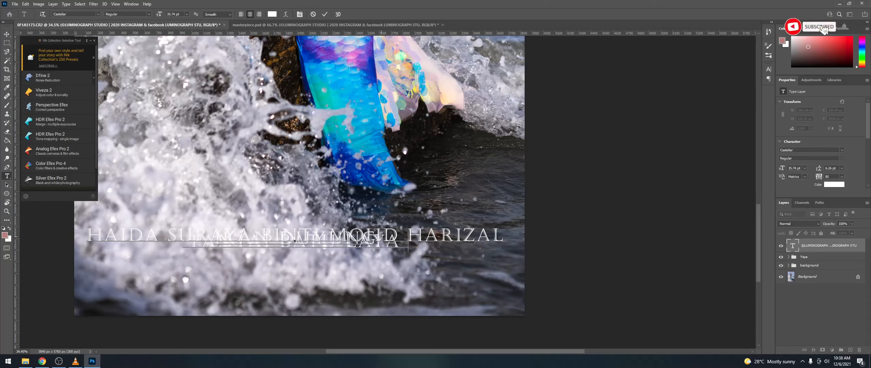
key(ctrl+a)
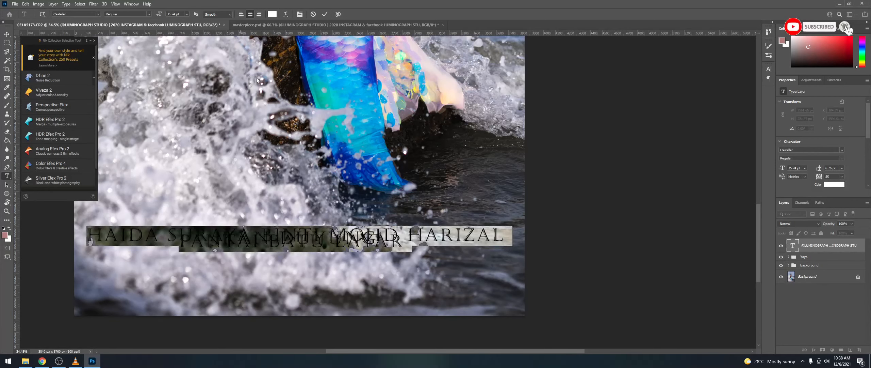
key(ctrl+t)
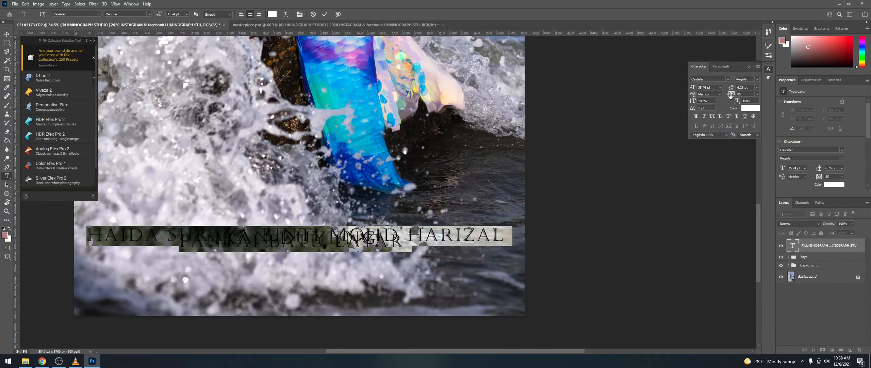
Step: Set the caption's leading to 30 pt and commit the text
drag(731, 90, 740, 91)
click(830, 245)
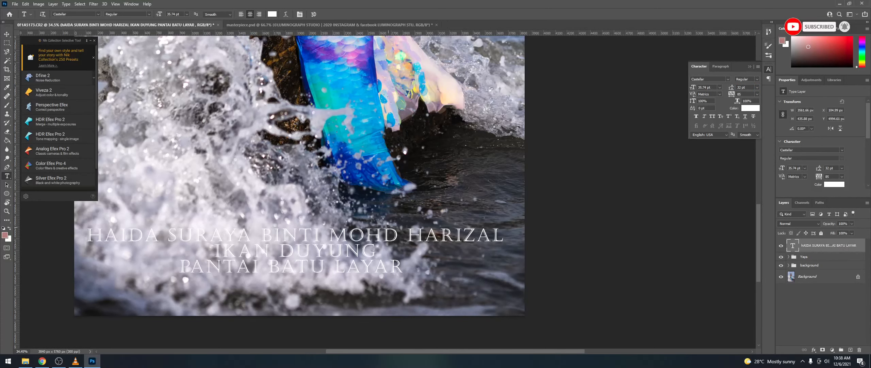
scroll(386, 225, down, 5)
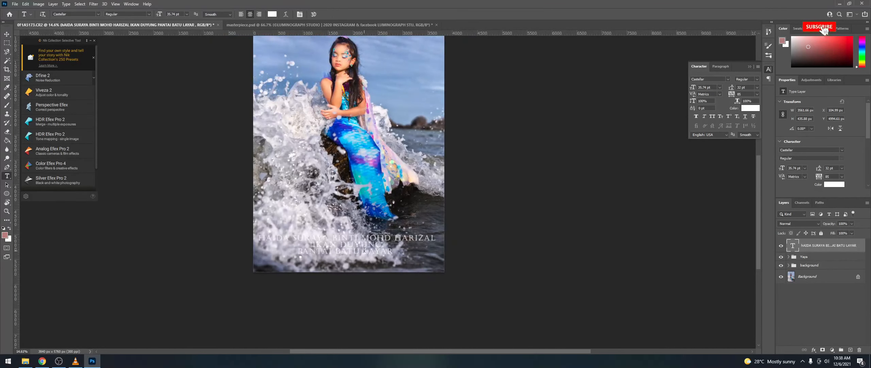
Step: Move the caption lower toward the bottom of the photo
key(ctrl+t)
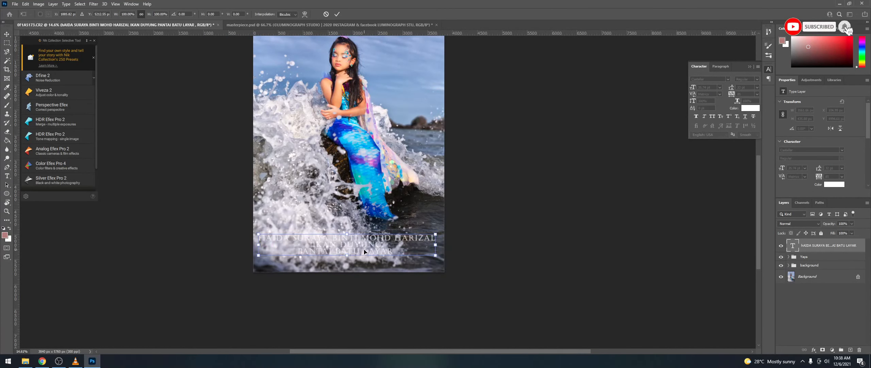
drag(364, 251, 365, 260)
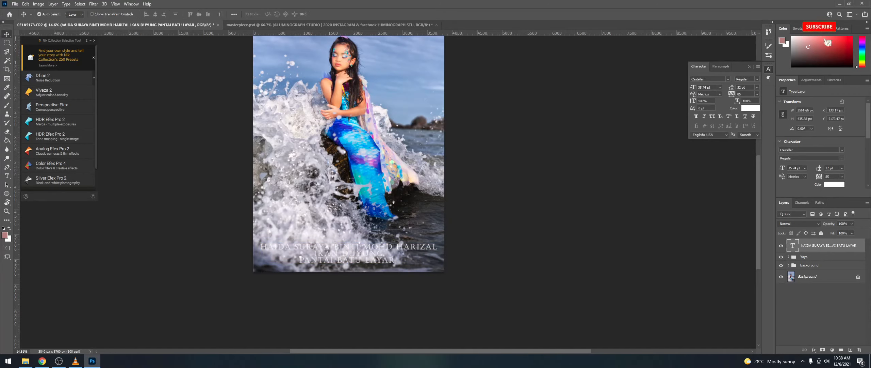
key(Return)
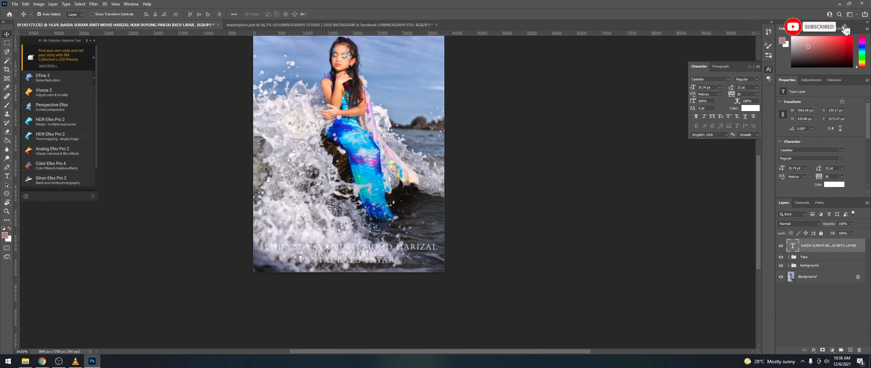
key(alt+Tab)
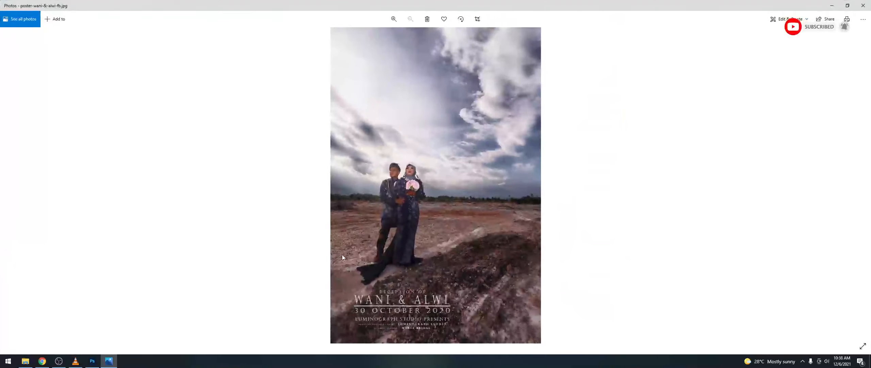
scroll(342, 254, up, 5)
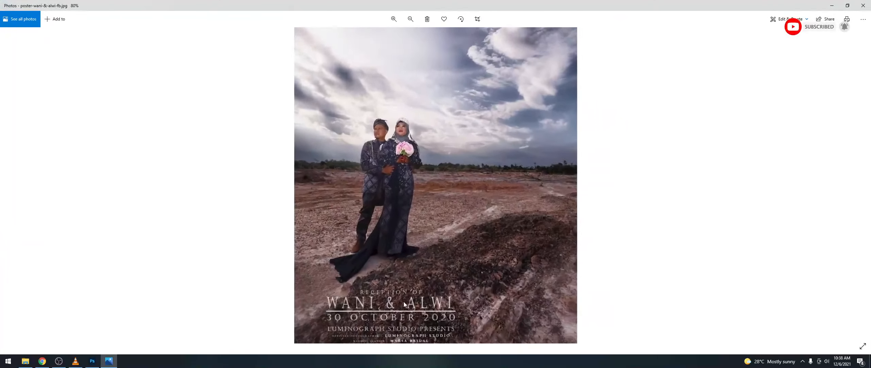
scroll(393, 259, down, 4)
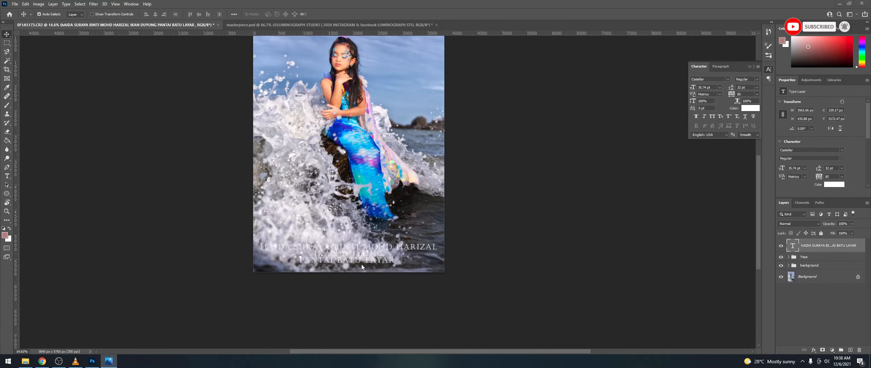
Step: Insert 'TEMA BAJU' before IKAN DUYUNG in the caption
scroll(363, 258, up, 3)
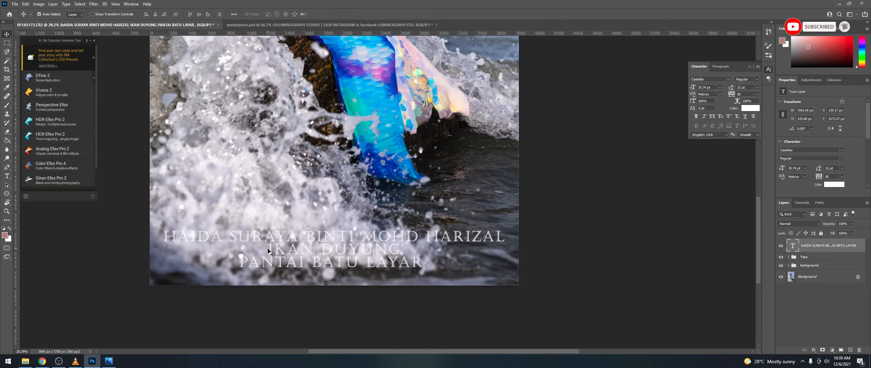
key(t)
click(269, 247)
text(TEMA )
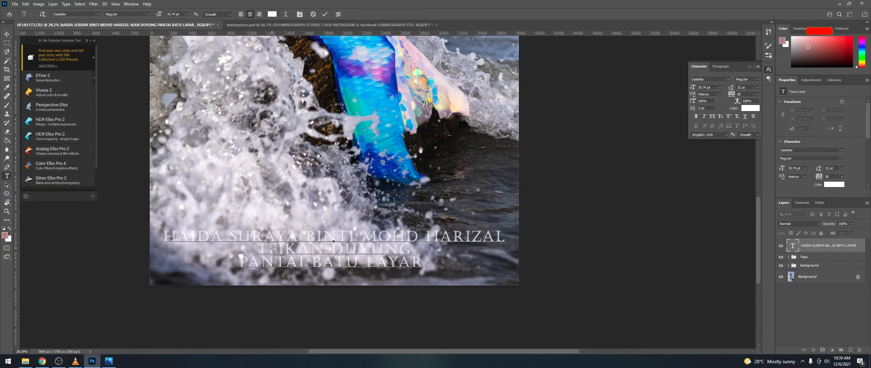
text(BAJU)
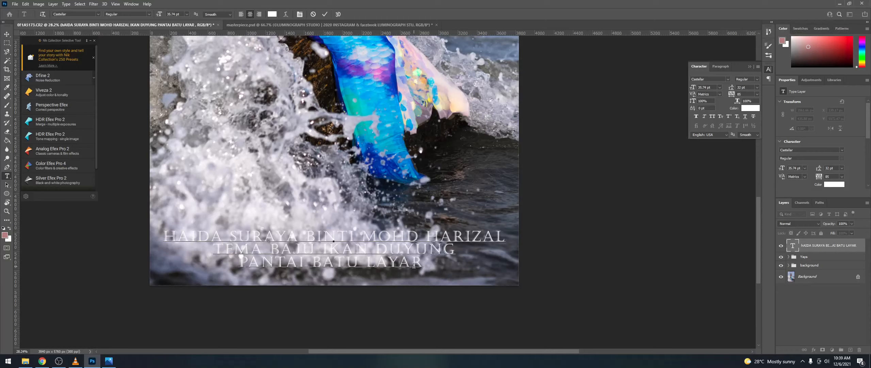
Step: Shrink the two lower caption lines and fine-tune the leading above PANTAI BATU LAYAR
drag(278, 240, 214, 249)
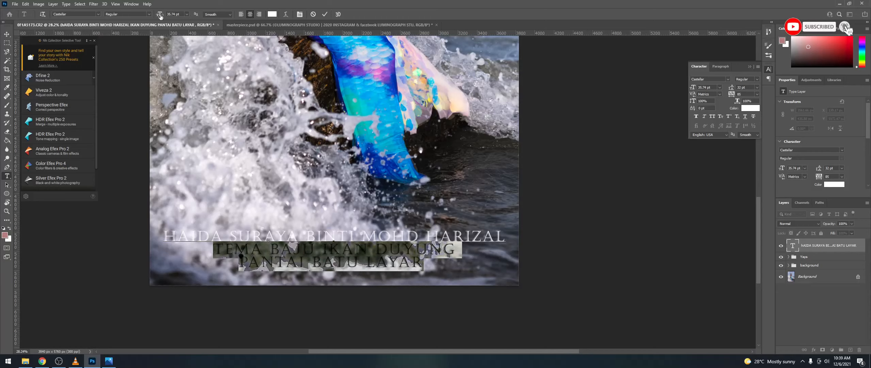
drag(160, 16, 155, 16)
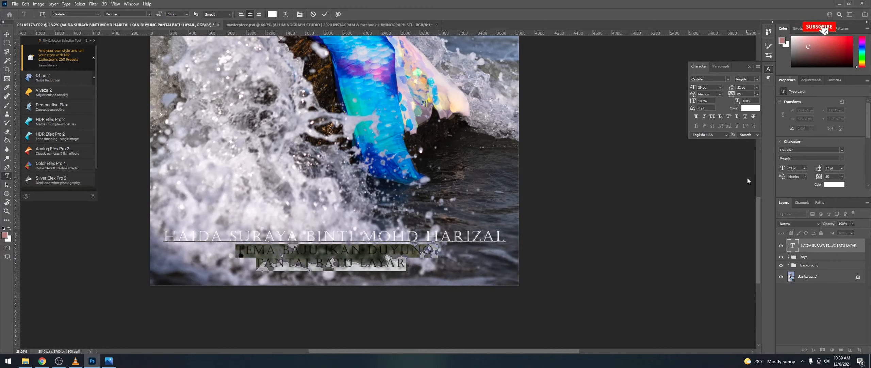
drag(734, 89, 729, 90)
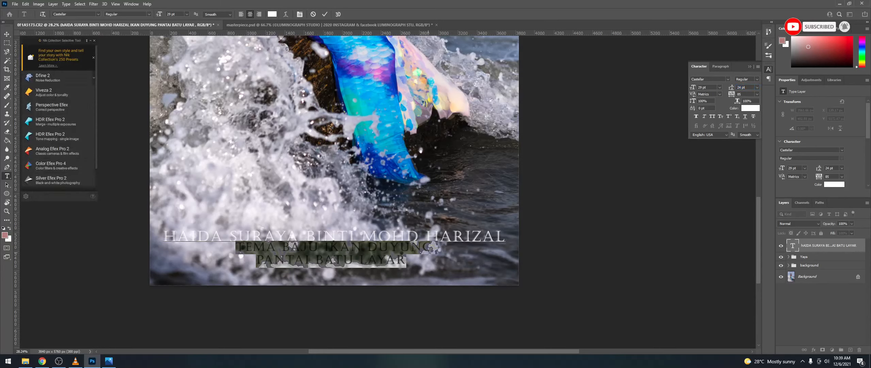
click(671, 255)
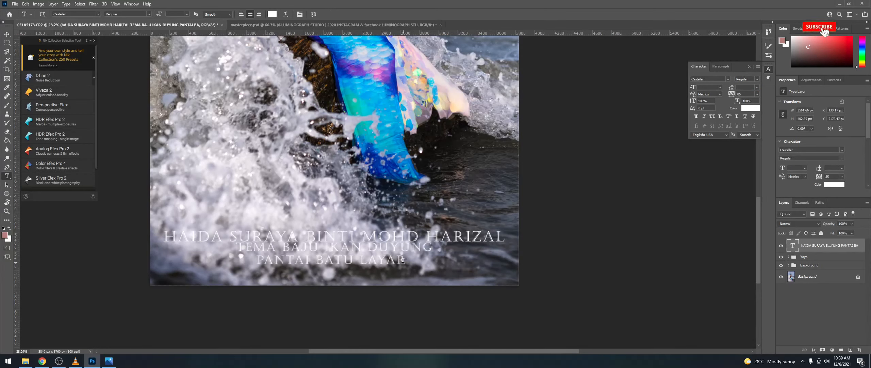
drag(407, 260, 256, 262)
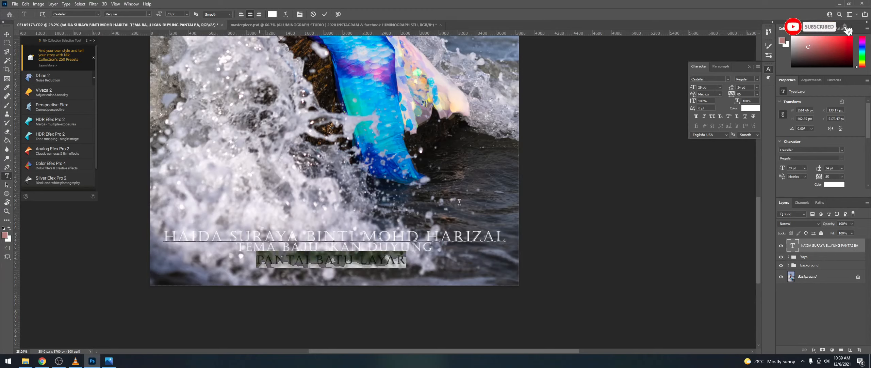
drag(731, 90, 727, 90)
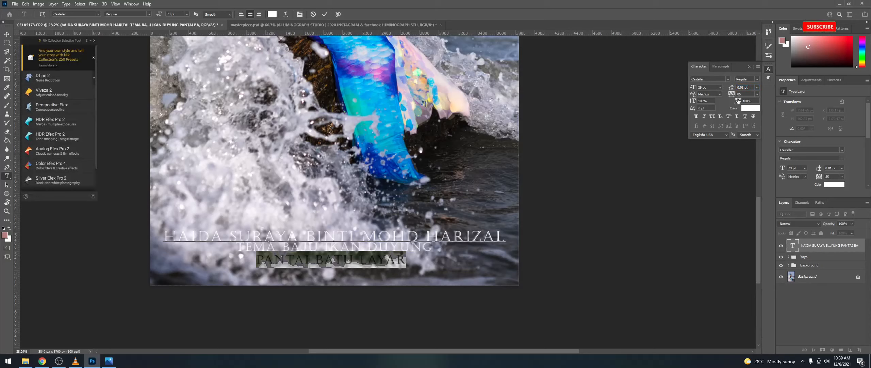
click(408, 261)
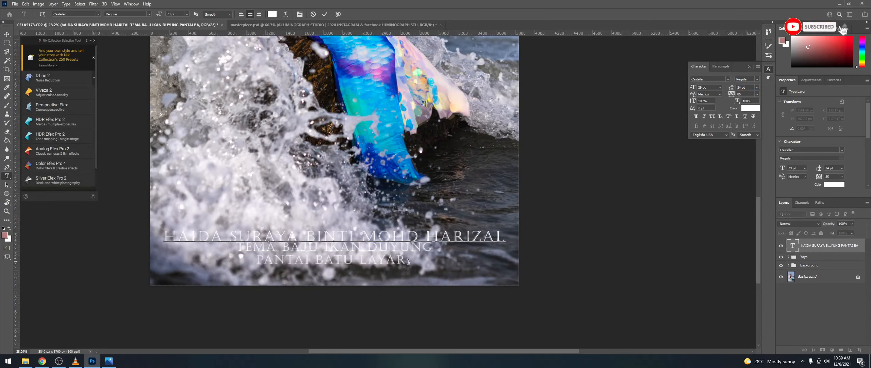
drag(404, 262, 236, 245)
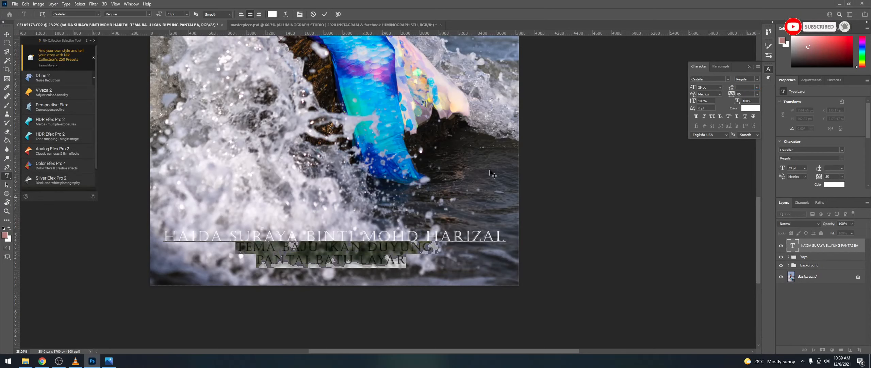
click(828, 251)
drag(408, 262, 255, 261)
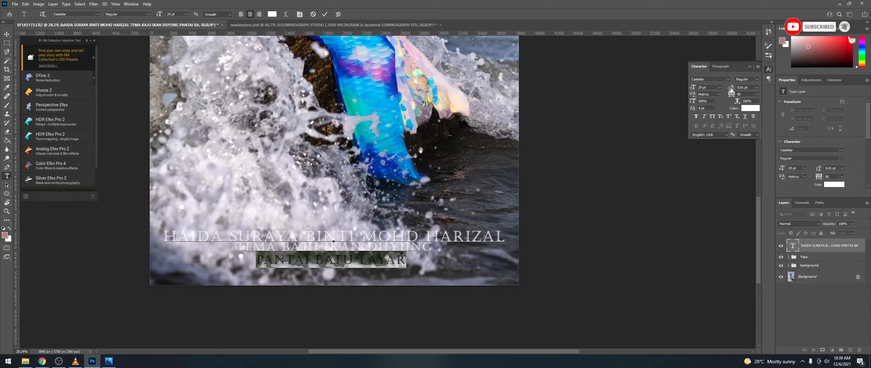
drag(731, 88, 732, 89)
click(409, 259)
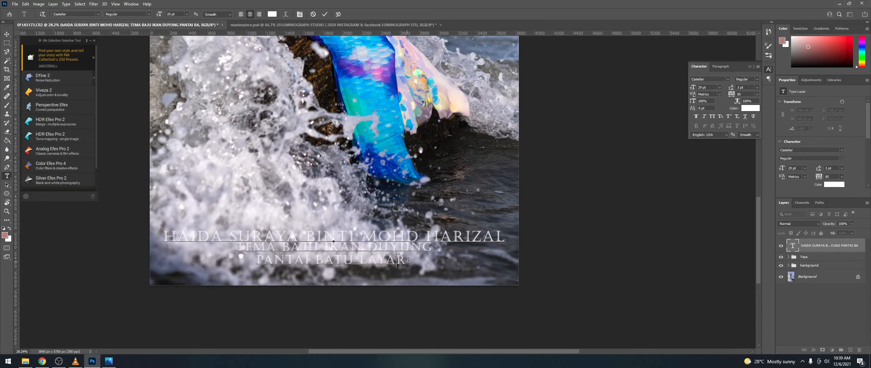
click(824, 246)
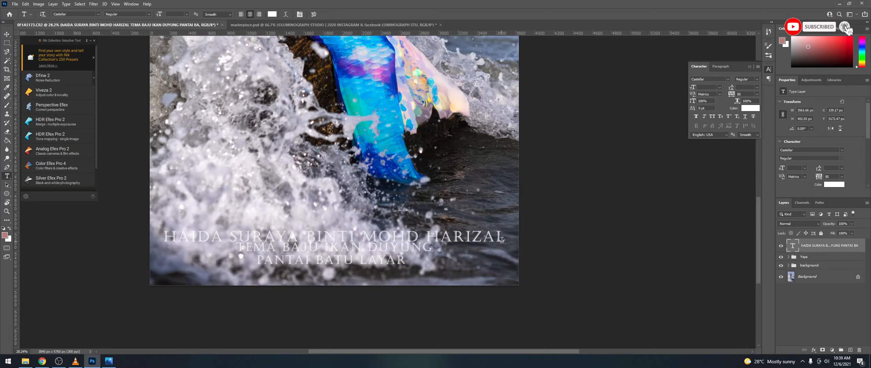
Step: Set the leading of all three caption lines to 36 pt
click(502, 239)
drag(439, 249, 163, 236)
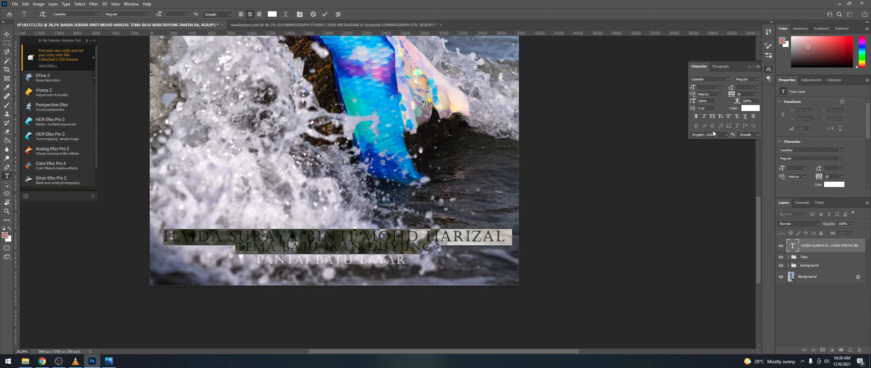
click(739, 87)
click(443, 236)
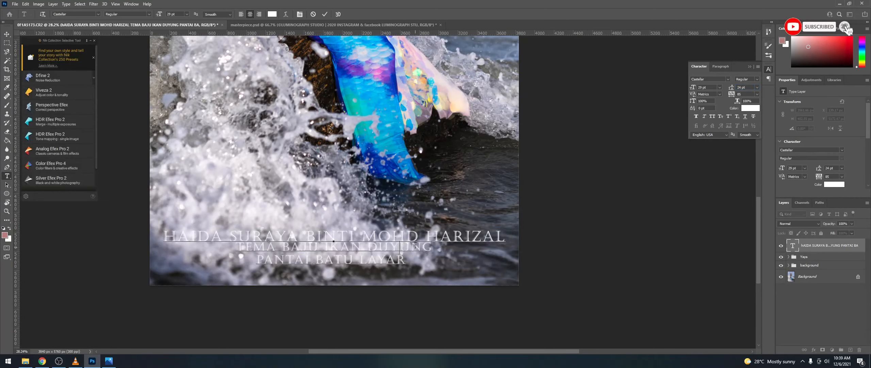
key(ctrl+a)
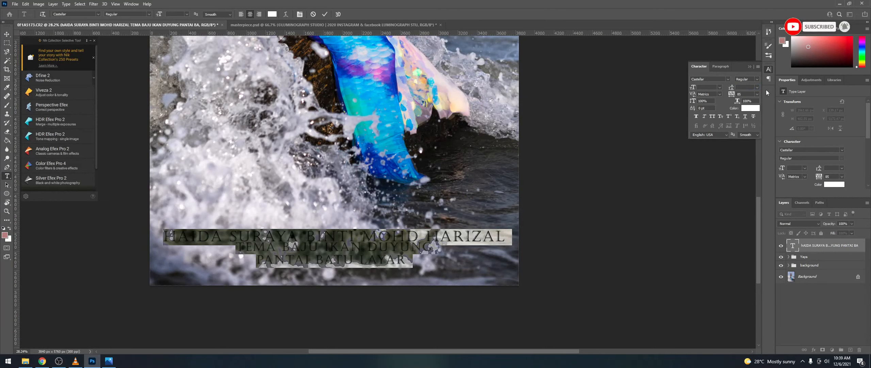
click(757, 87)
click(750, 130)
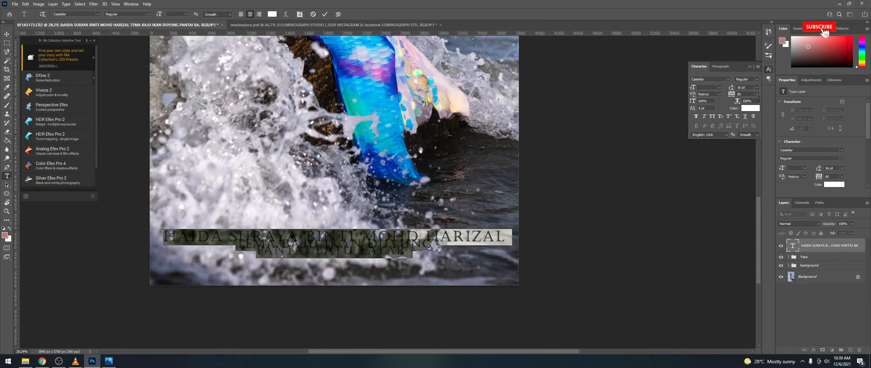
click(757, 87)
click(744, 161)
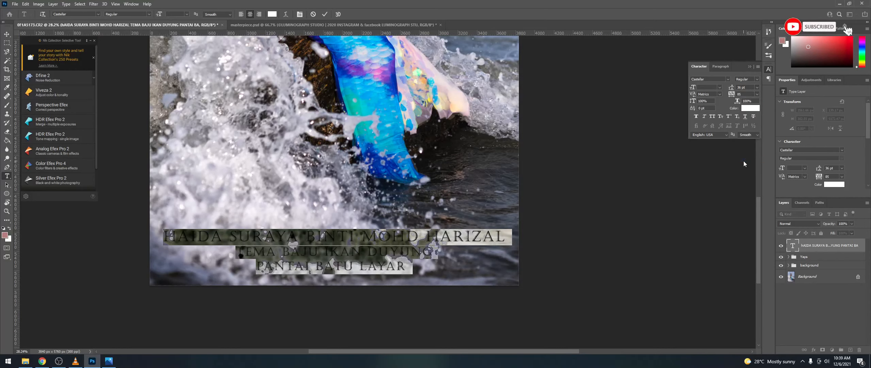
click(809, 246)
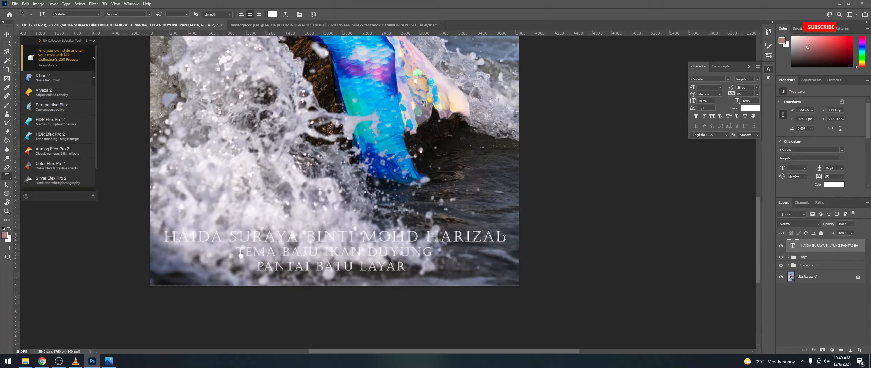
Step: Underline the first caption line with the name
drag(505, 237, 143, 231)
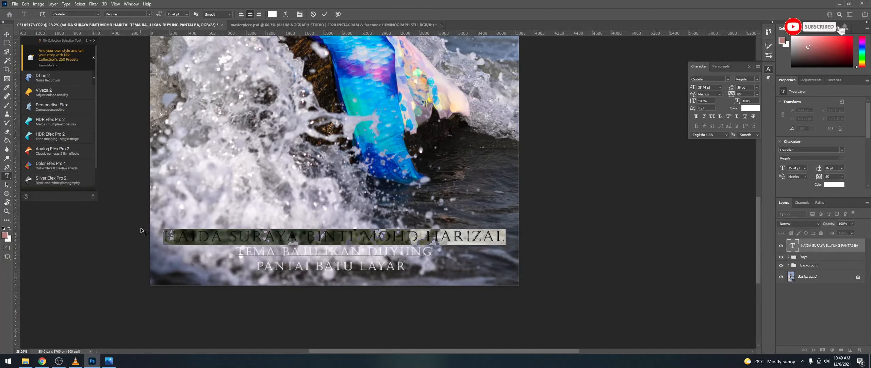
click(744, 116)
key(ctrl+h)
Step: Re-space the PANTAI BATU LAYAR line, trying 12 pt, auto and 14 pt, ending at 20 pt leading
key(ctrl+Return)
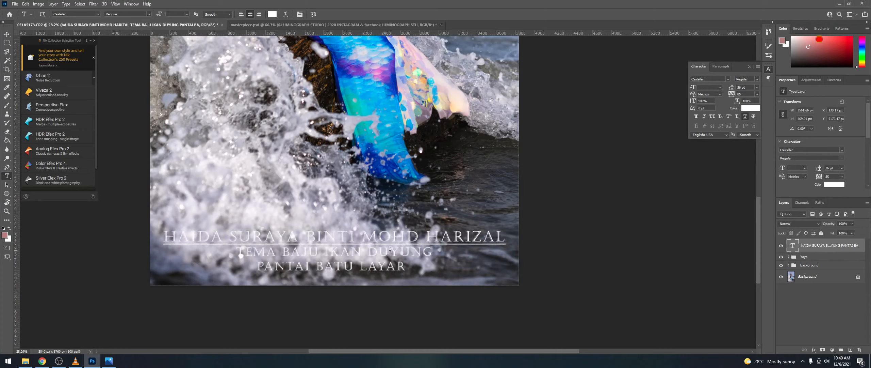
drag(408, 267, 236, 251)
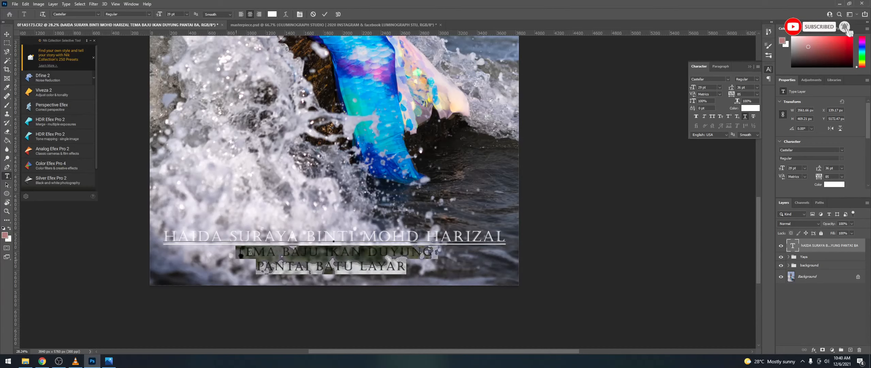
click(757, 88)
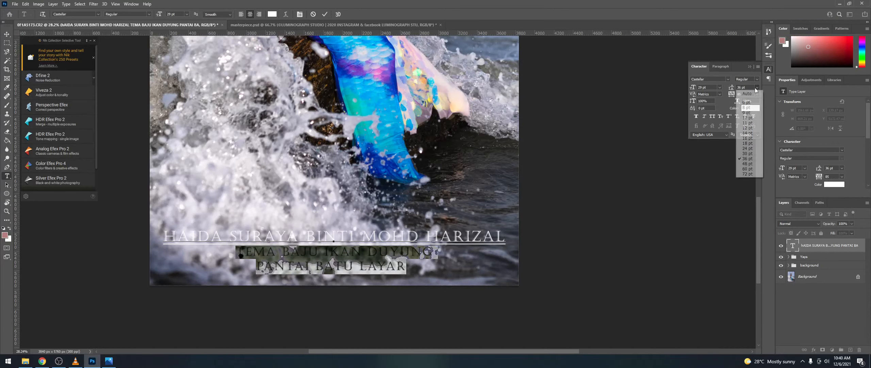
click(748, 128)
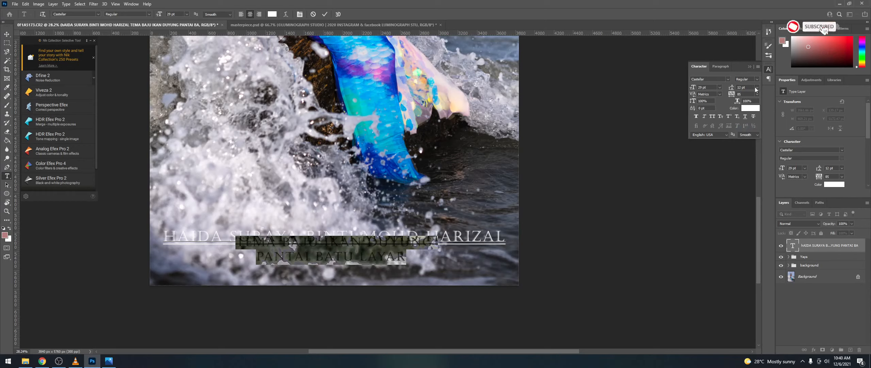
click(757, 90)
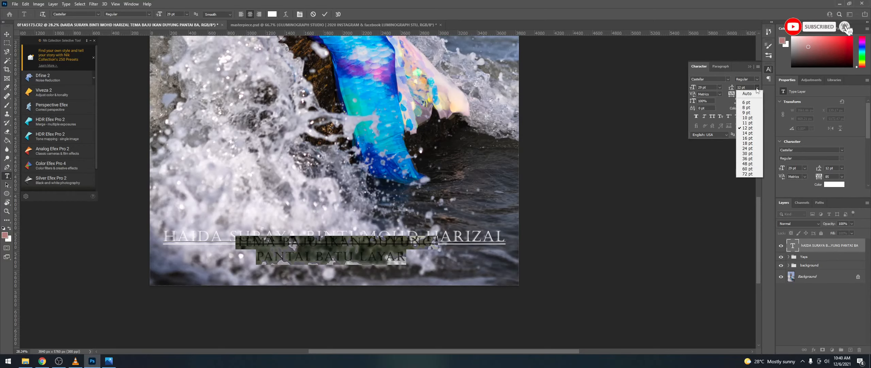
click(748, 94)
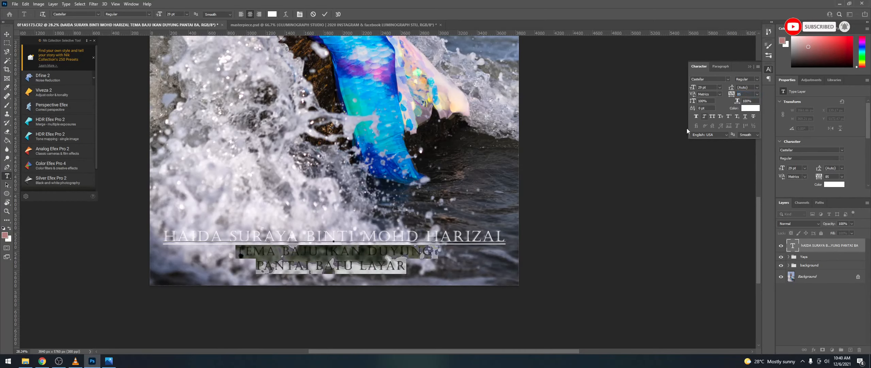
drag(302, 261, 256, 266)
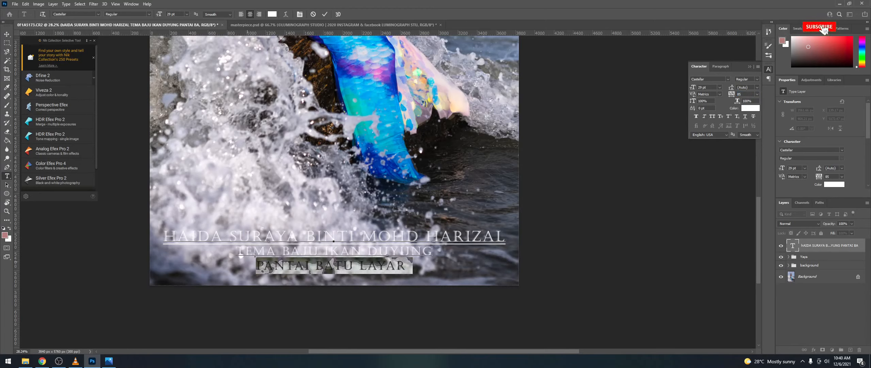
click(757, 87)
click(746, 136)
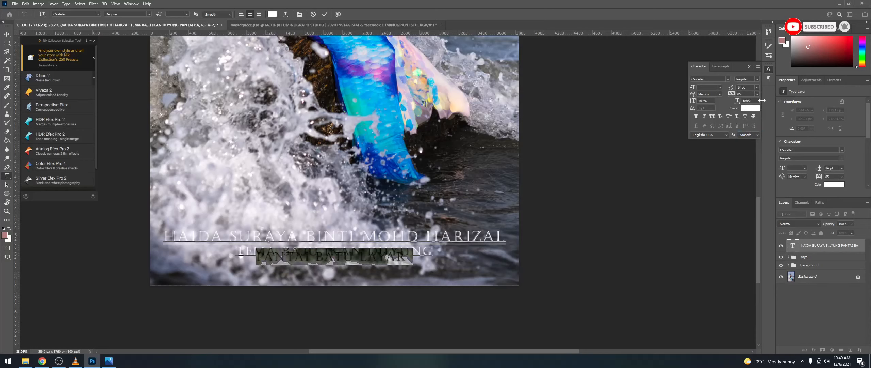
drag(730, 88, 735, 88)
click(828, 248)
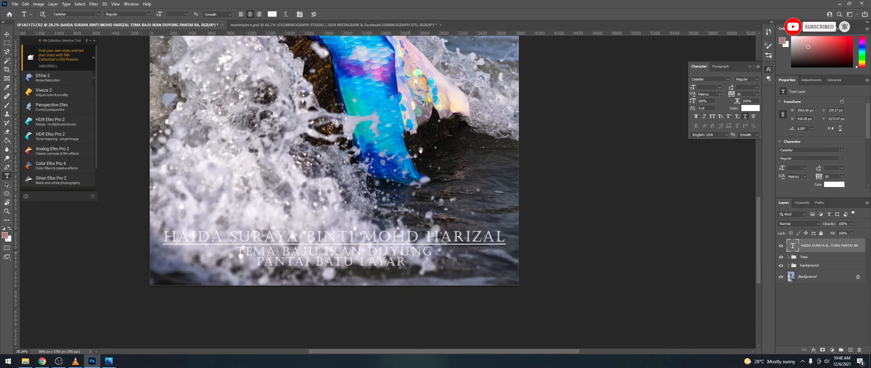
key(v)
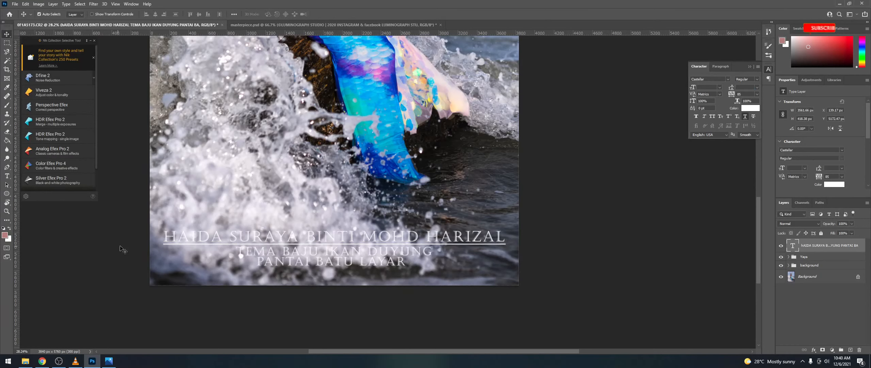
Step: Add the credit line OFFICIAL PHOTOGRAPHER LUMINOGRAPH STUDIO below LAYAR and shrink it to 15 pt
key(t)
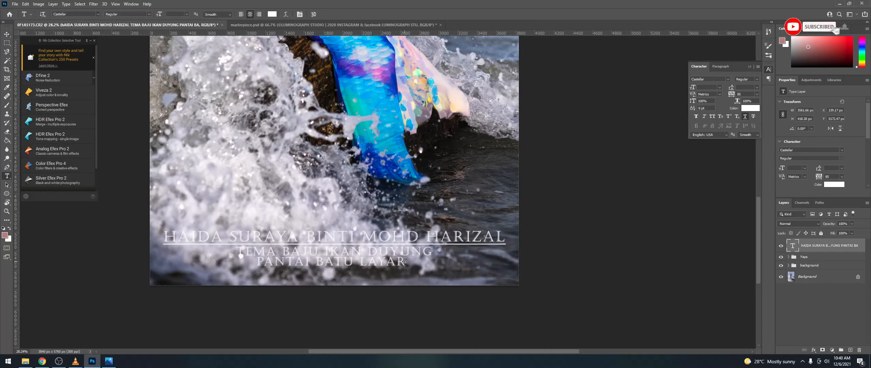
click(411, 265)
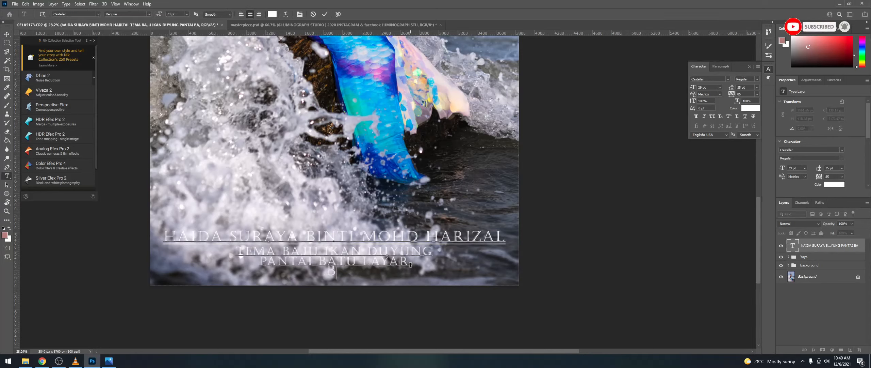
text(BY )
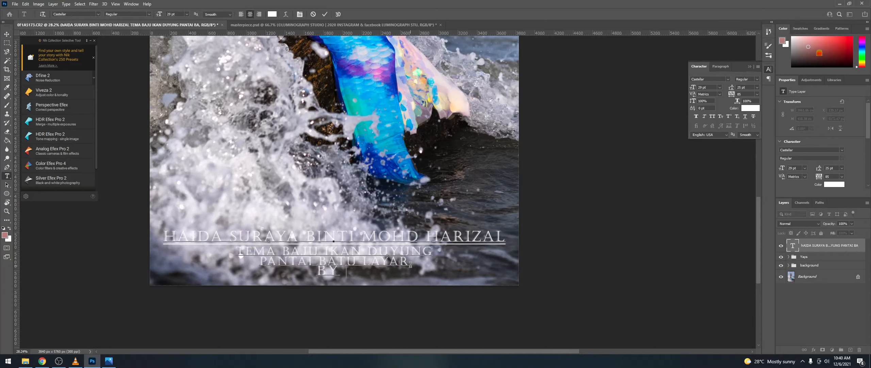
text(LUMIN)
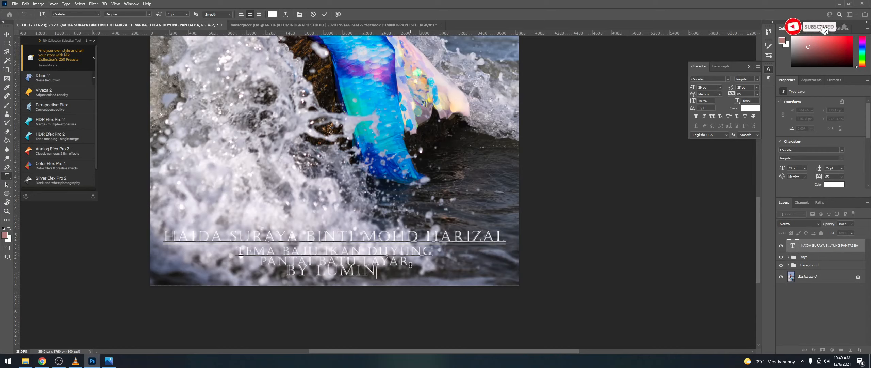
text(OGRAPH STUDIO)
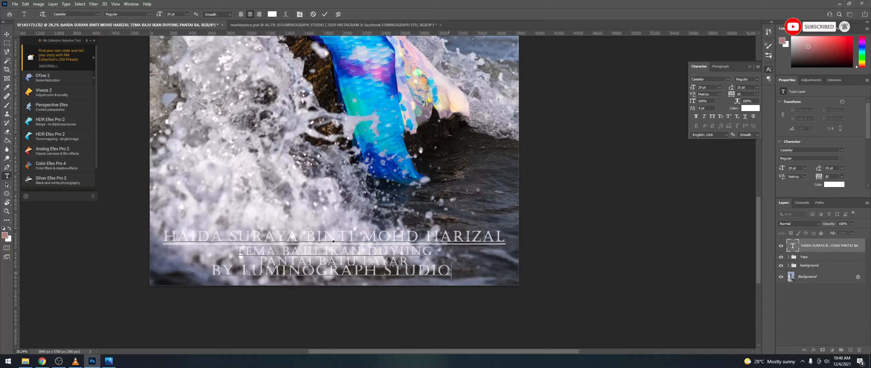
drag(449, 271, 210, 264)
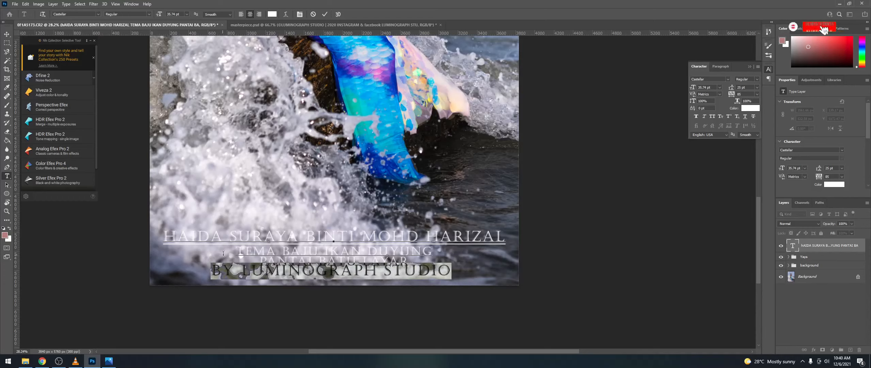
drag(242, 270, 213, 269)
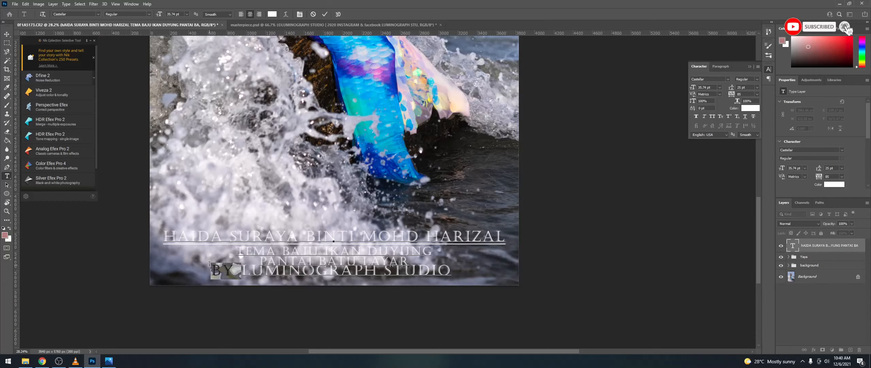
text(OFFICIAL PH)
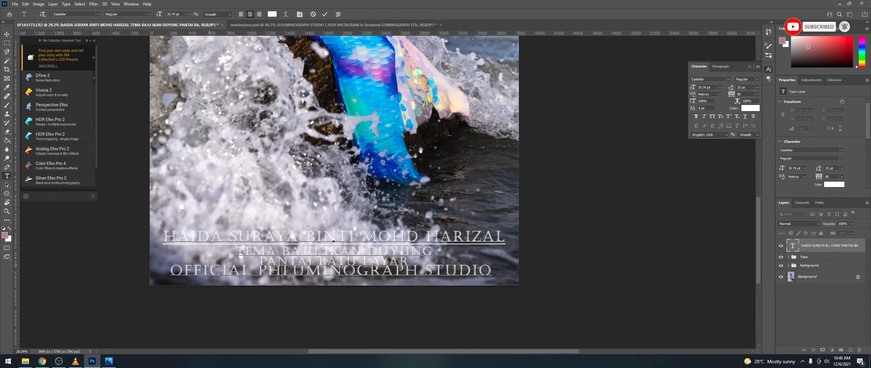
text(OTOGRA)
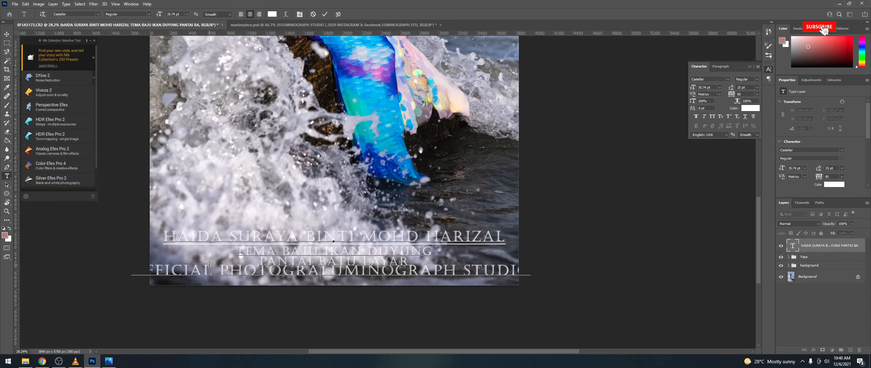
text(PHER)
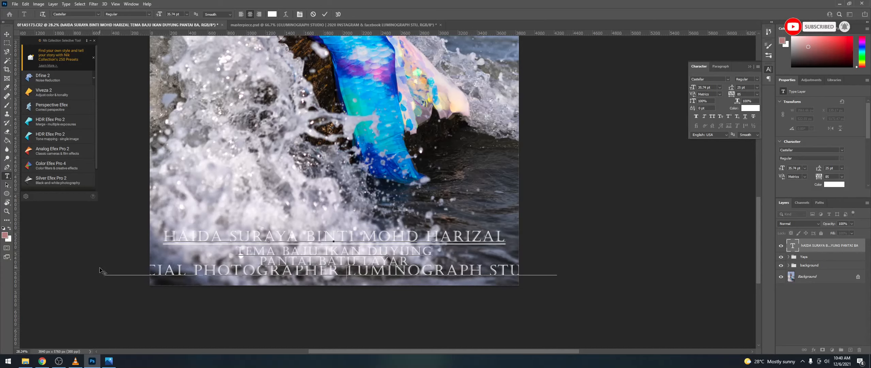
drag(106, 267, 607, 289)
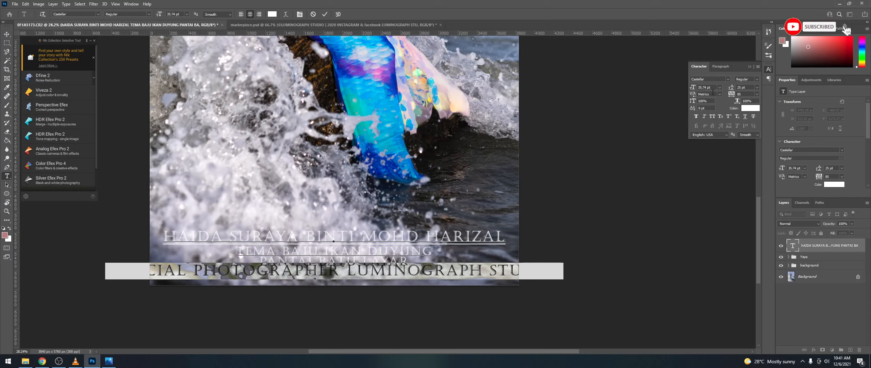
drag(692, 89, 686, 89)
Step: Set the credit line's leading to 10 pt
click(831, 242)
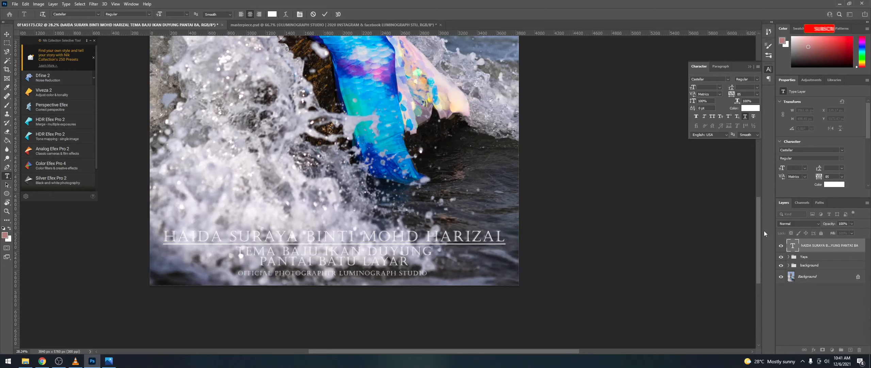
drag(428, 273, 236, 272)
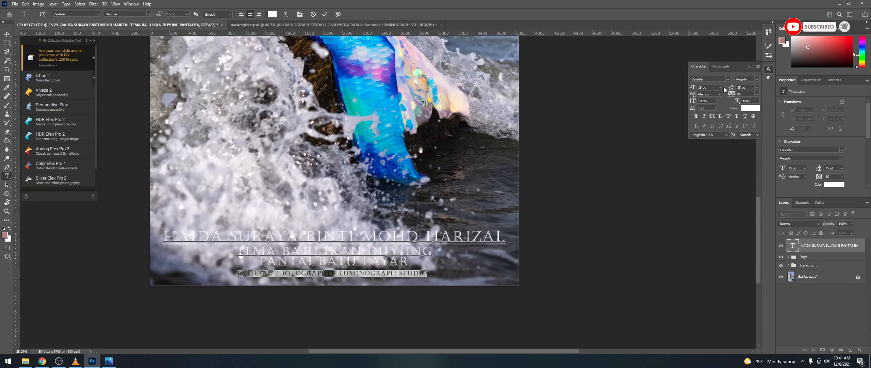
drag(731, 90, 724, 90)
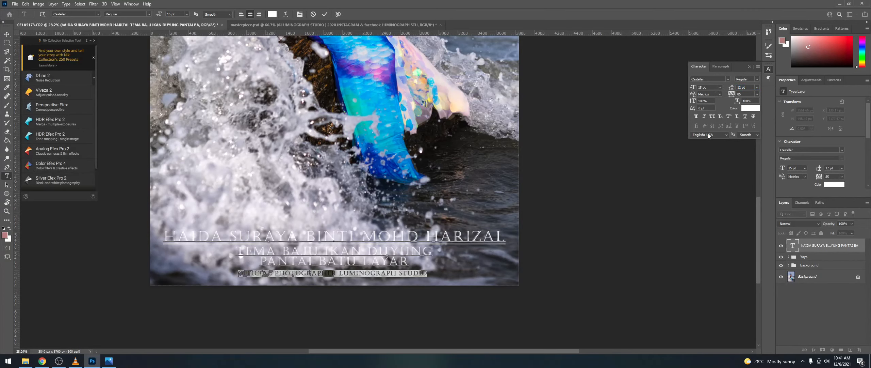
click(758, 87)
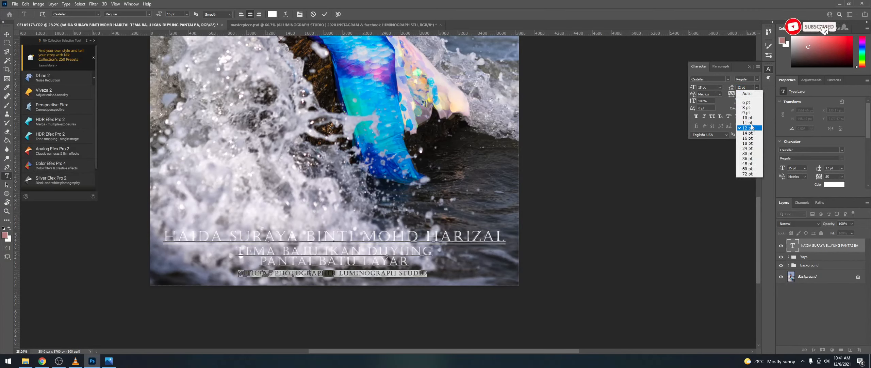
click(750, 118)
click(821, 249)
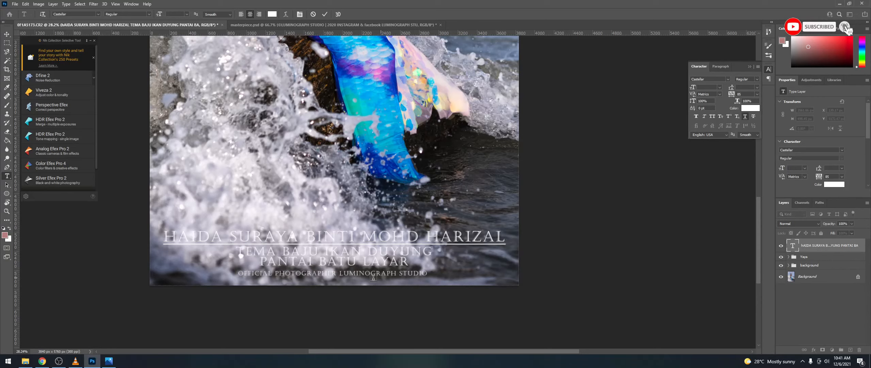
Step: Remove the credit line from the caption and start a new text layer on the image
drag(239, 272, 436, 275)
key(ctrl+c)
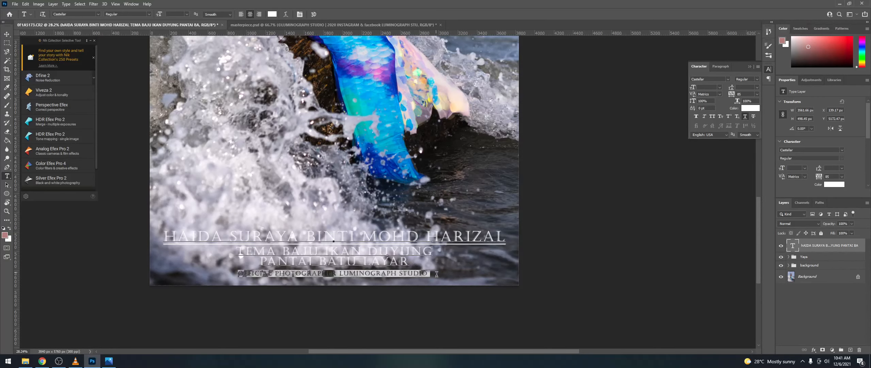
key(BackSpace)
key(BackSpace)
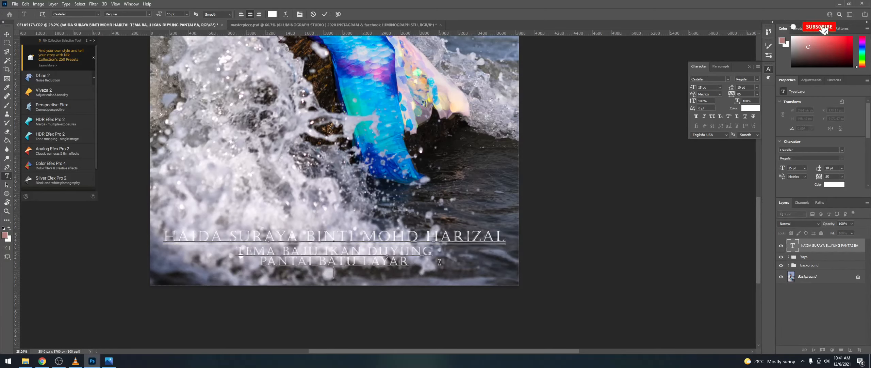
click(806, 246)
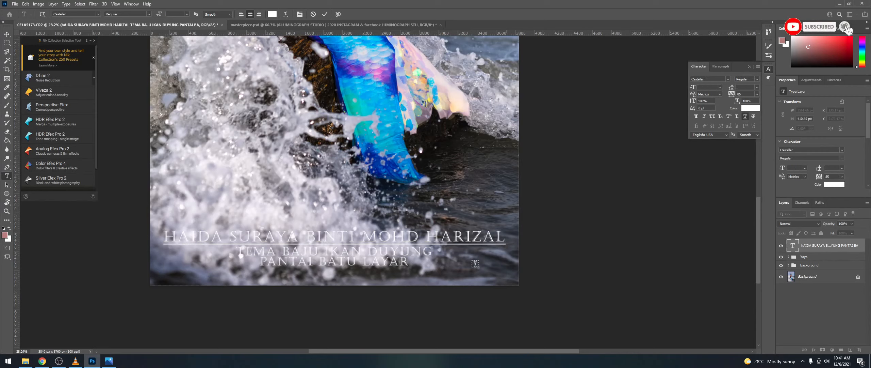
click(305, 274)
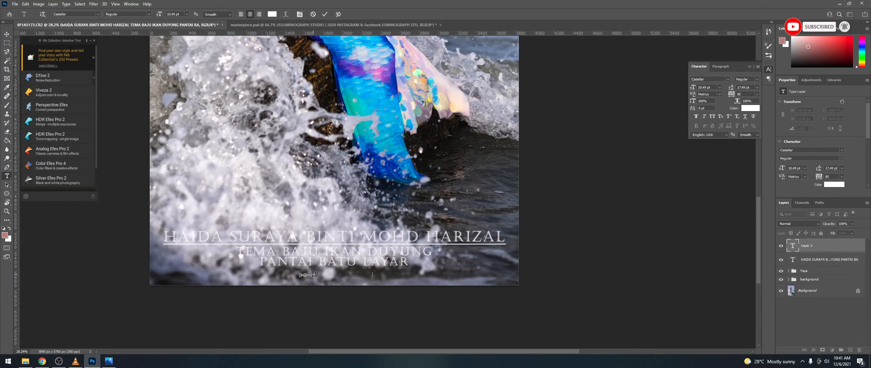
Step: Paste the credit line as its own layer and move it just beneath PANTAI BATU LAYAR
key(ctrl+v)
click(819, 247)
key(v)
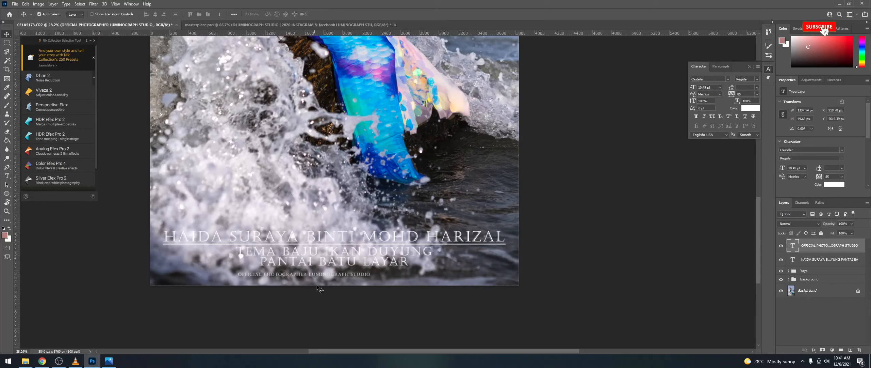
scroll(319, 285, up, 5)
drag(323, 267, 395, 254)
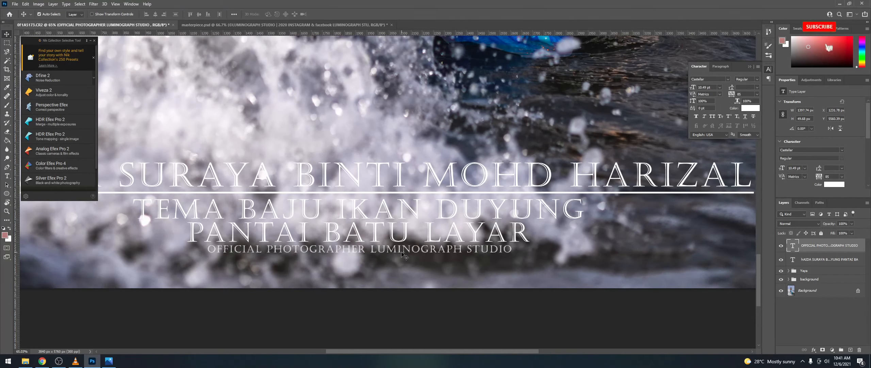
key(Up)
key(Up)
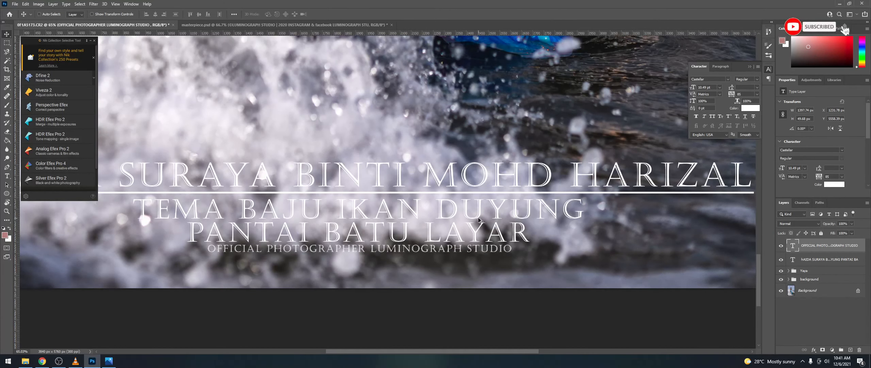
scroll(479, 219, down, 3)
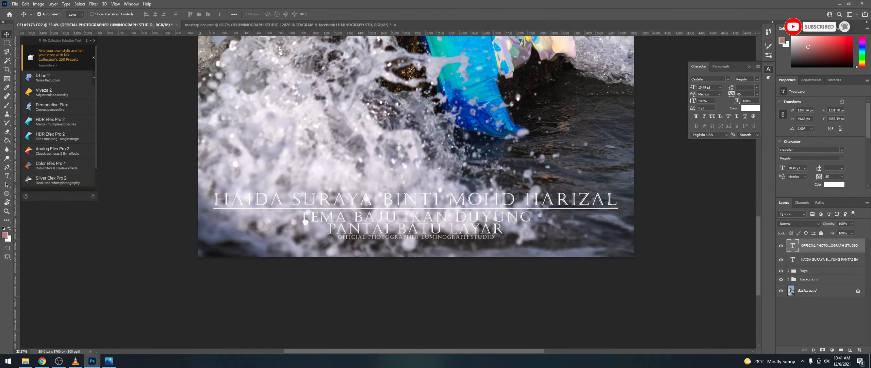
Step: Compare with the Photos window, then zoom in and out to check the credit's placement
key(alt+Tab)
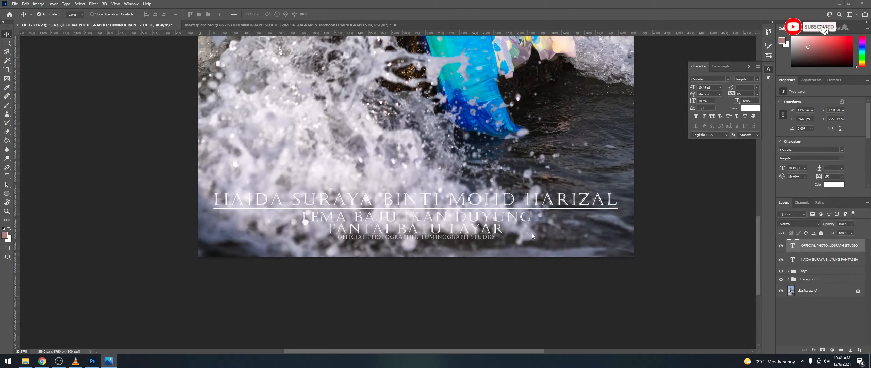
click(845, 249)
scroll(568, 238, down, 8)
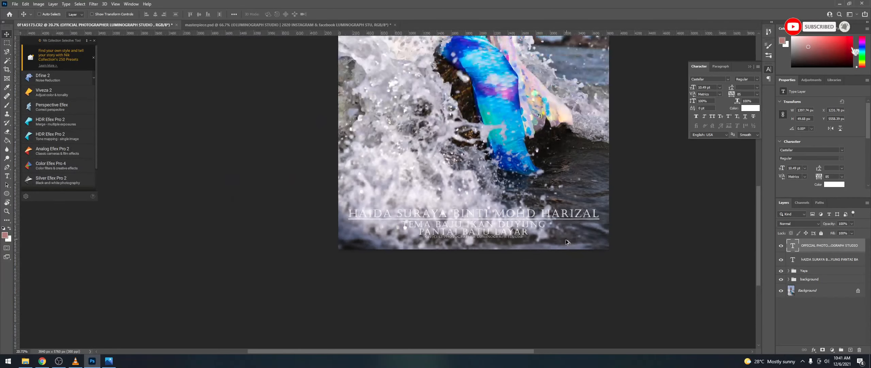
scroll(641, 239, down, 3)
scroll(644, 238, up, 3)
scroll(653, 223, down, 3)
scroll(656, 210, up, 4)
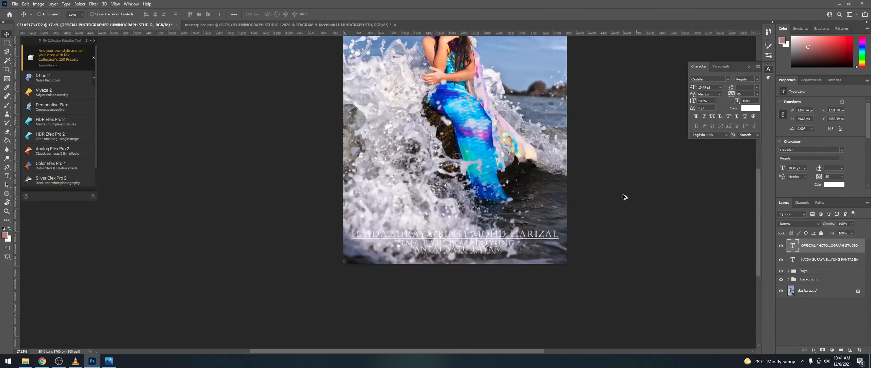
scroll(627, 194, down, 4)
scroll(659, 191, up, 3)
scroll(663, 194, up, 2)
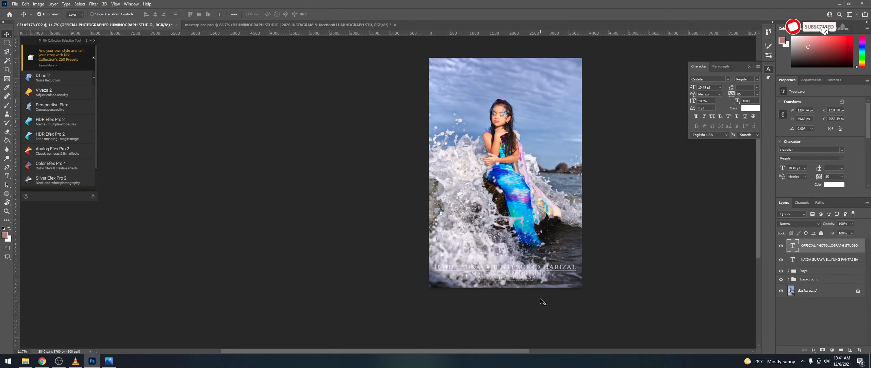
scroll(541, 296, up, 3)
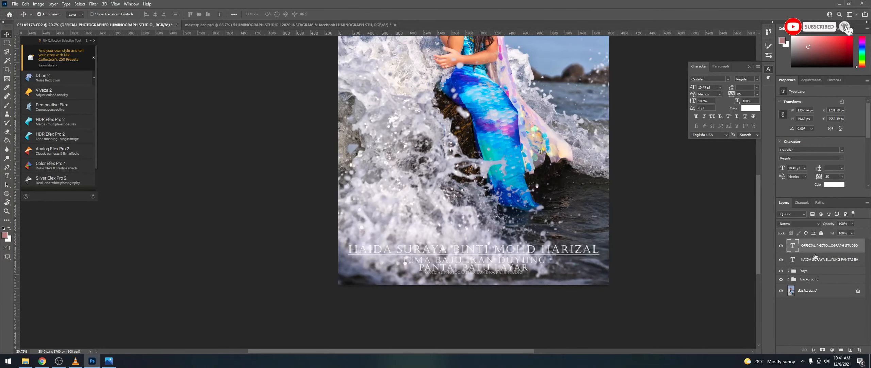
Step: Left-align the name caption text and move the caption toward the left of the photo
double_click(459, 266)
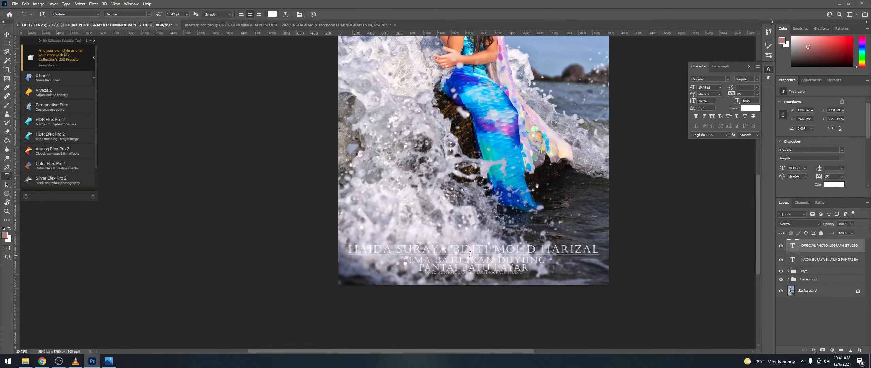
key(ctrl+a)
click(241, 14)
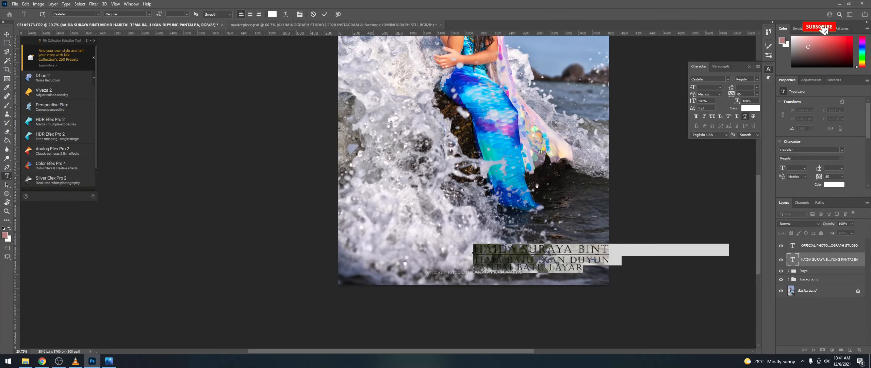
click(785, 262)
key(v)
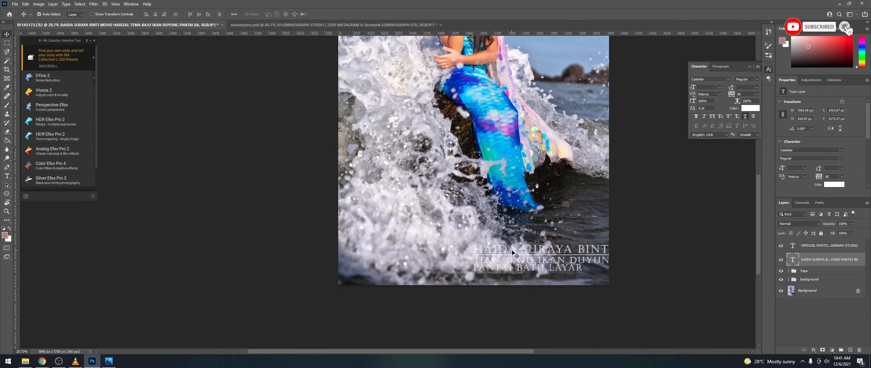
drag(505, 253, 381, 248)
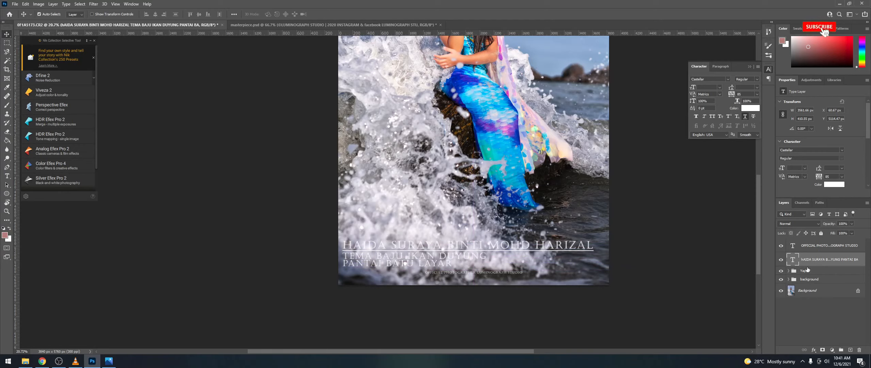
Step: Move the studio credit line left so it sits under the caption
click(814, 246)
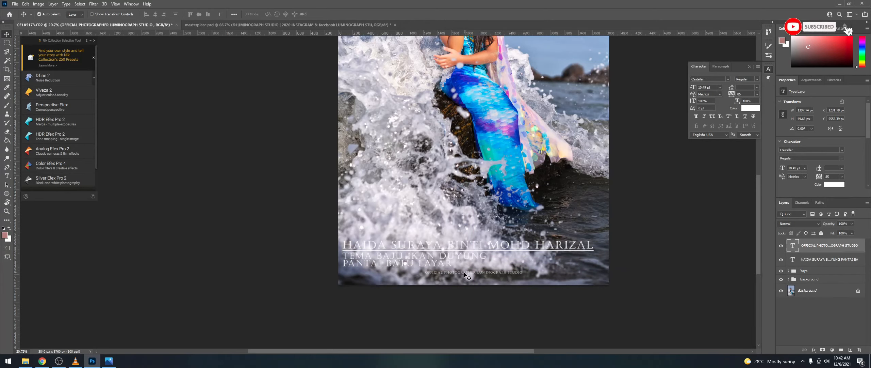
scroll(464, 274, up, 4)
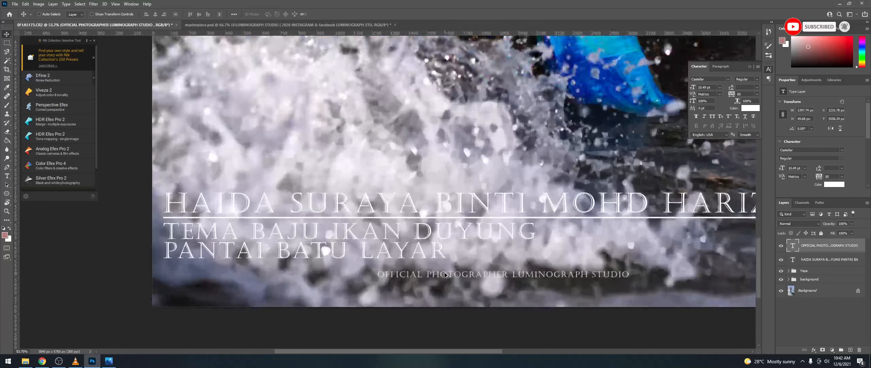
drag(450, 275, 239, 266)
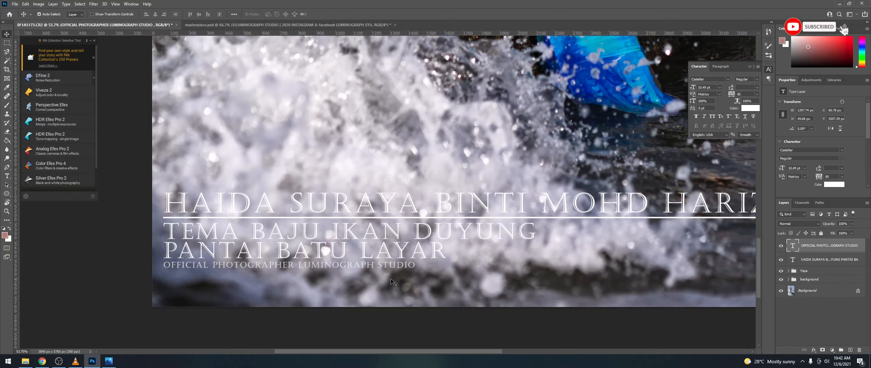
scroll(407, 275, up, 1)
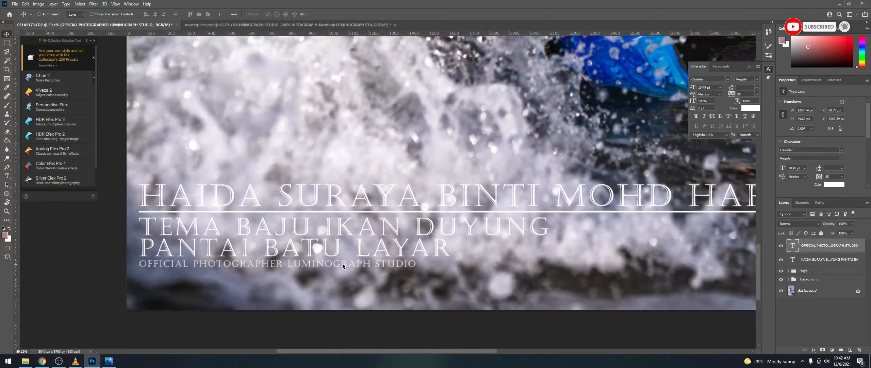
scroll(343, 265, down, 12)
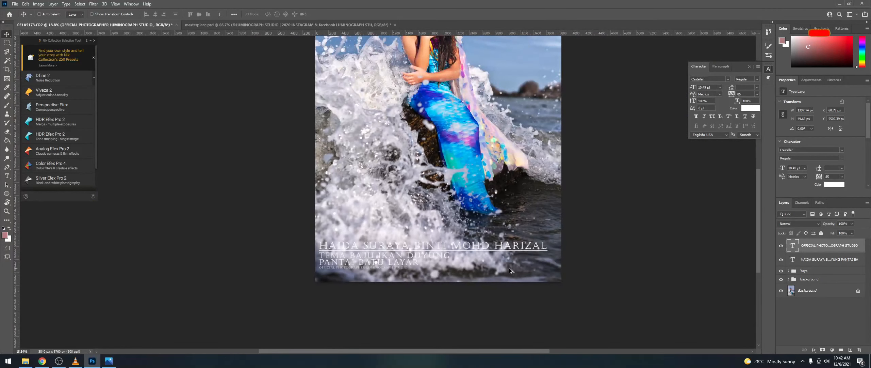
scroll(510, 270, down, 1)
scroll(559, 258, down, 2)
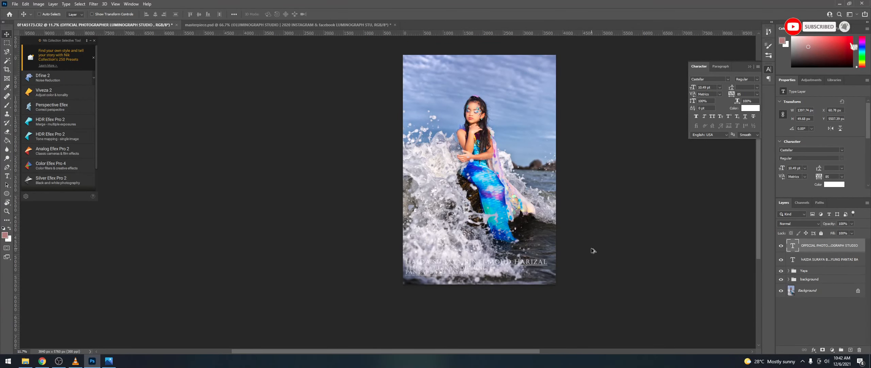
scroll(591, 248, up, 2)
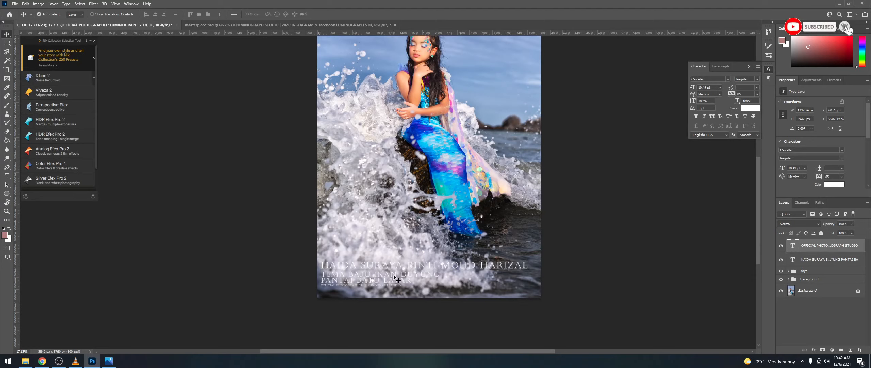
Step: Commit the caption edit, then put the caption and studio credit layers into a group named FONT
double_click(385, 268)
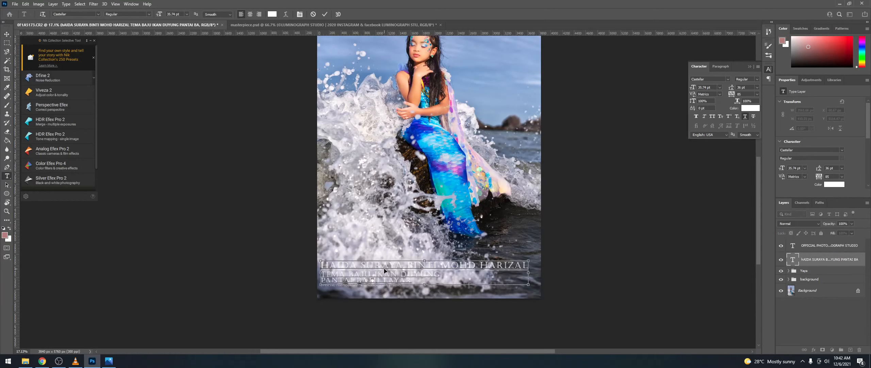
click(814, 259)
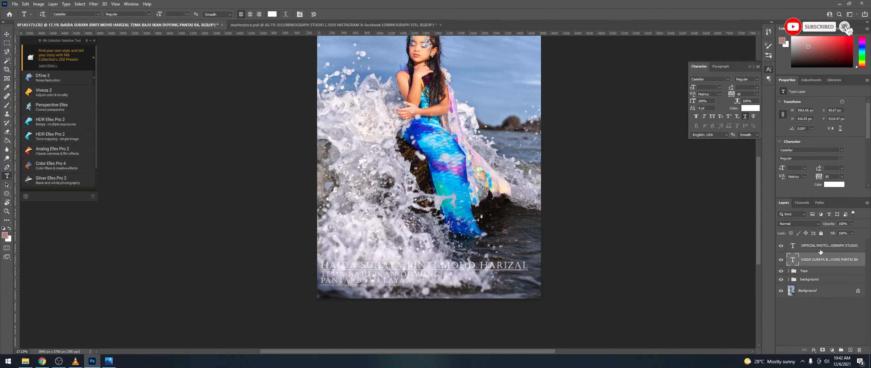
shift+click(821, 251)
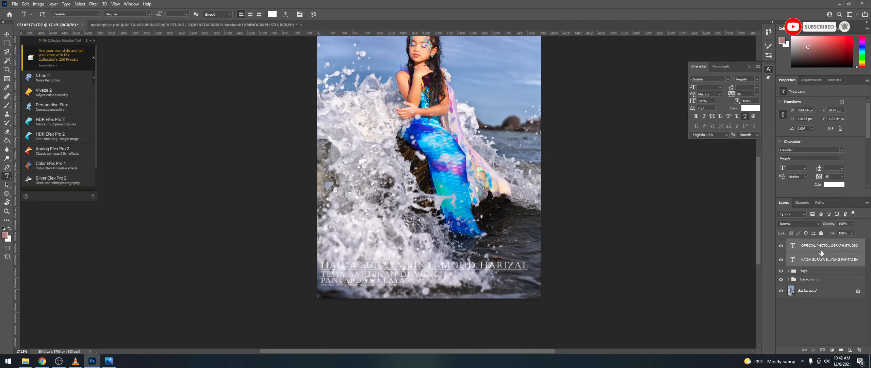
drag(821, 252, 841, 350)
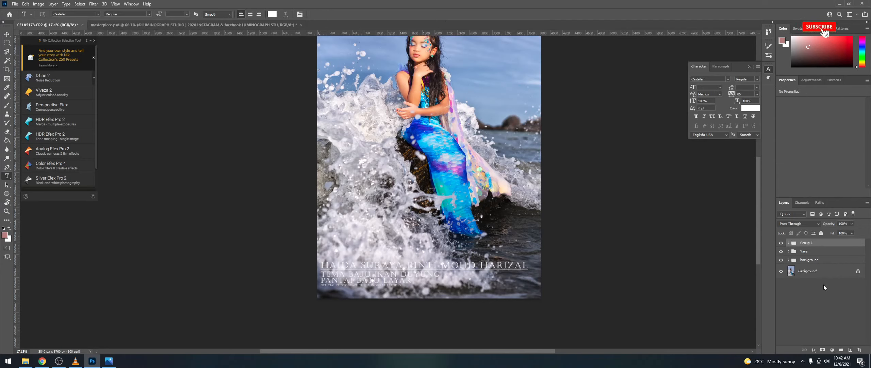
double_click(812, 242)
text(NT)
key(Return)
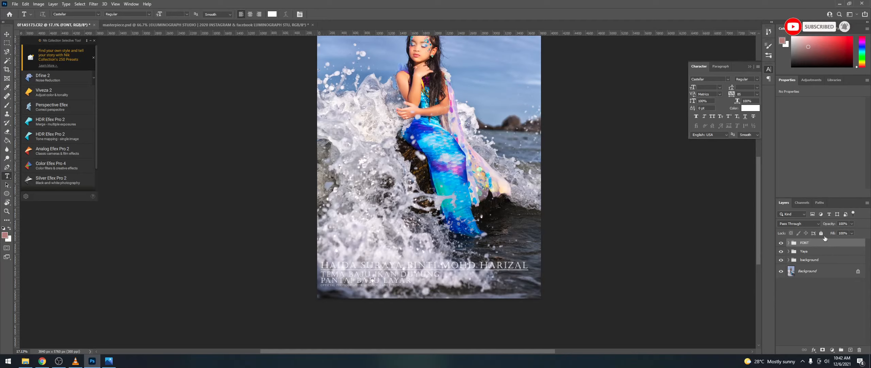
key(ctrl+s)
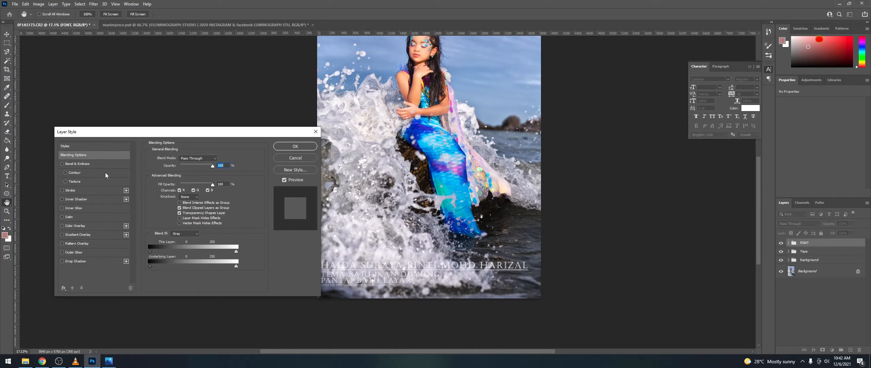
Step: Add a Stroke effect to the FONT group and try different stroke sizes and opacities
click(80, 188)
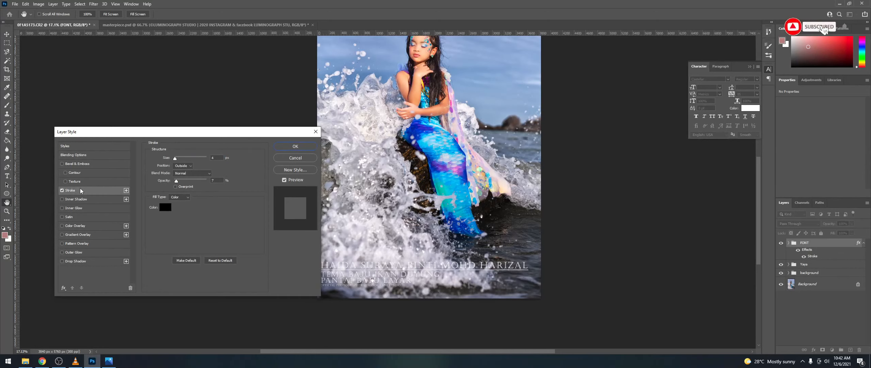
mouse_move(176, 158)
mouse_down()
mouse_move(186, 182)
mouse_move(194, 180)
mouse_up()
drag(178, 159, 174, 161)
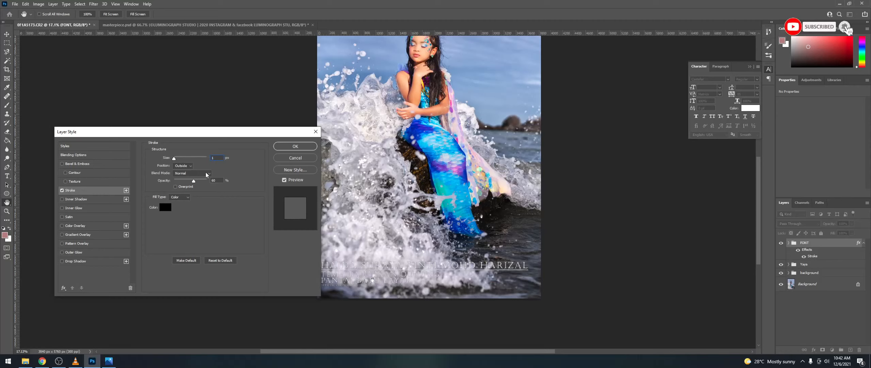
text(12)
key(BackSpace)
key(BackSpace)
text(2)
Step: Settle the stroke at 1 px, Outside position, about 7% opacity
click(184, 165)
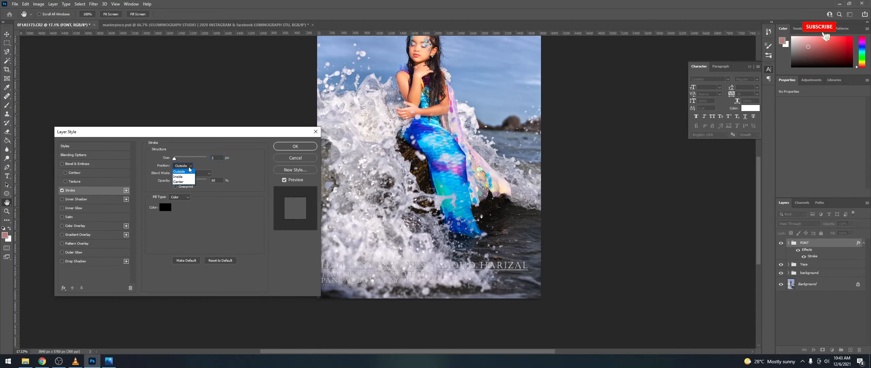
click(187, 174)
click(184, 165)
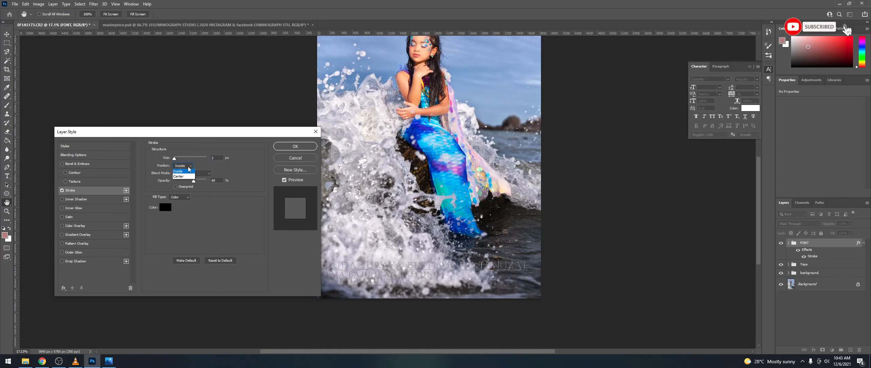
click(186, 180)
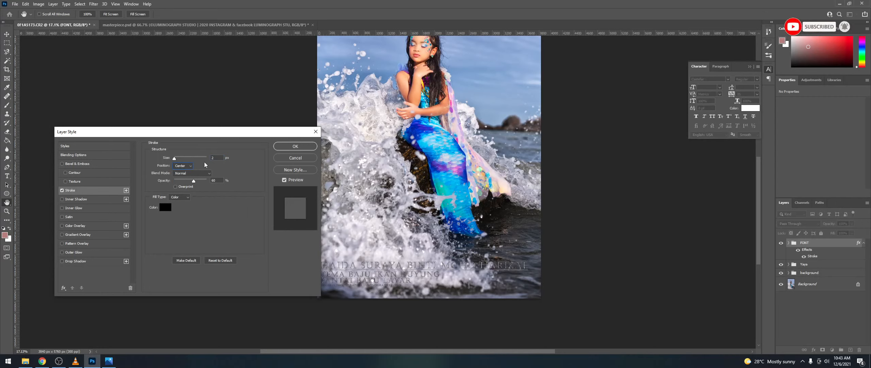
key(Down)
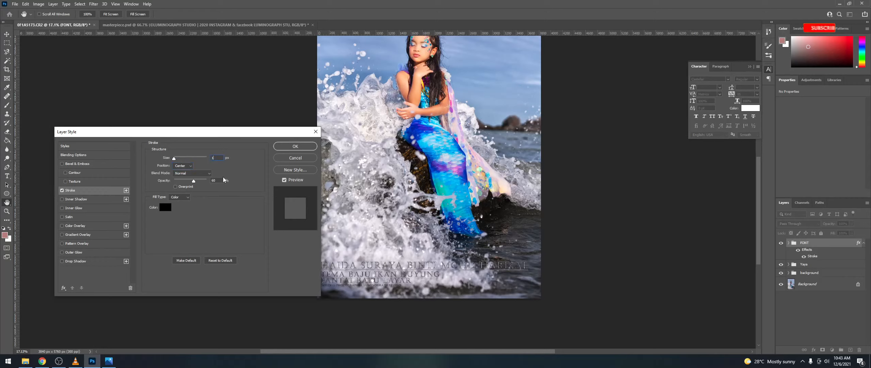
drag(193, 181, 179, 183)
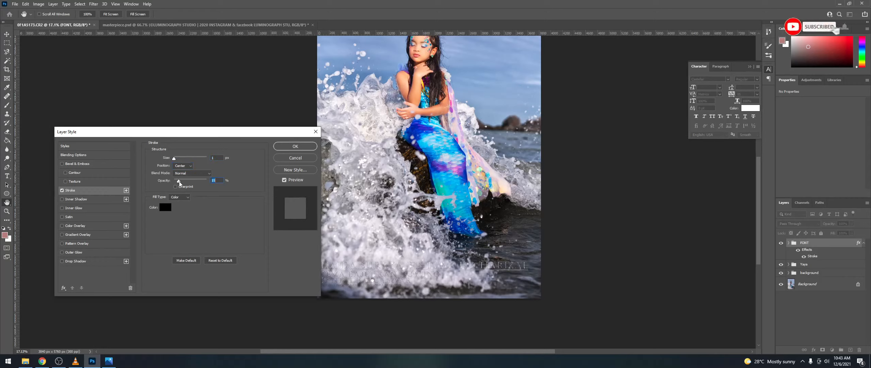
click(176, 166)
click(189, 171)
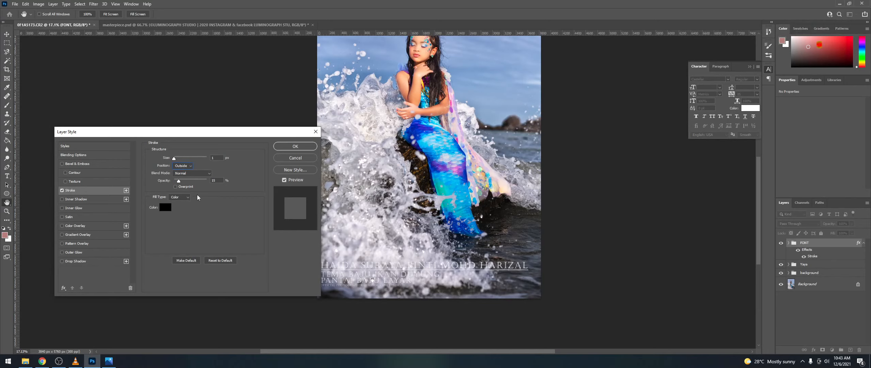
drag(180, 181, 214, 183)
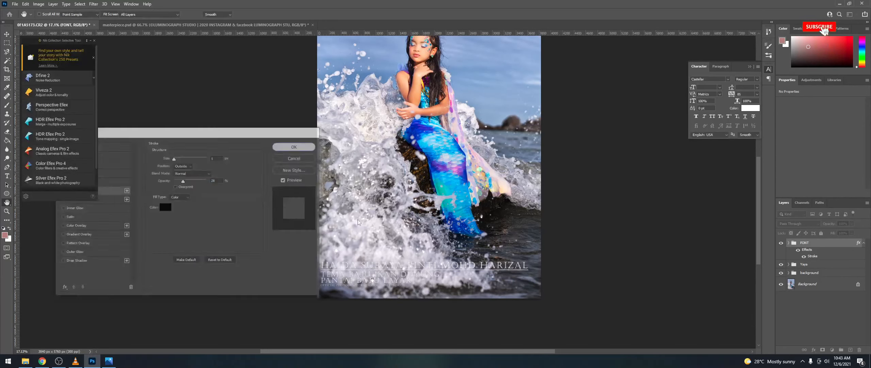
Step: Zoom in to inspect the faintly stroked caption, then switch to the Move tool and the shape tool
scroll(421, 292, up, 5)
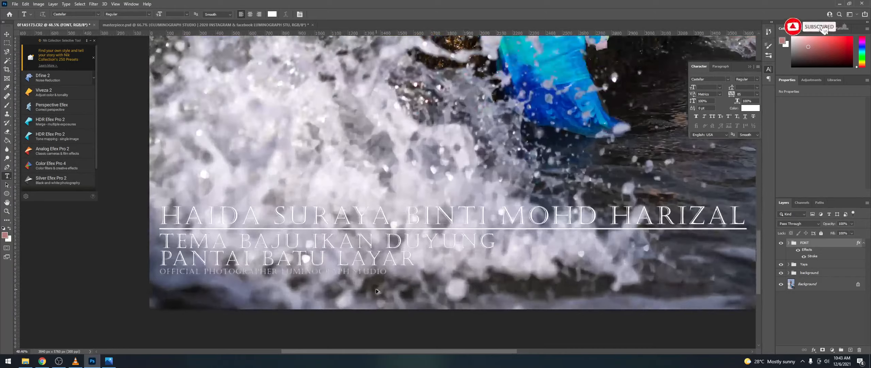
scroll(376, 288, down, 5)
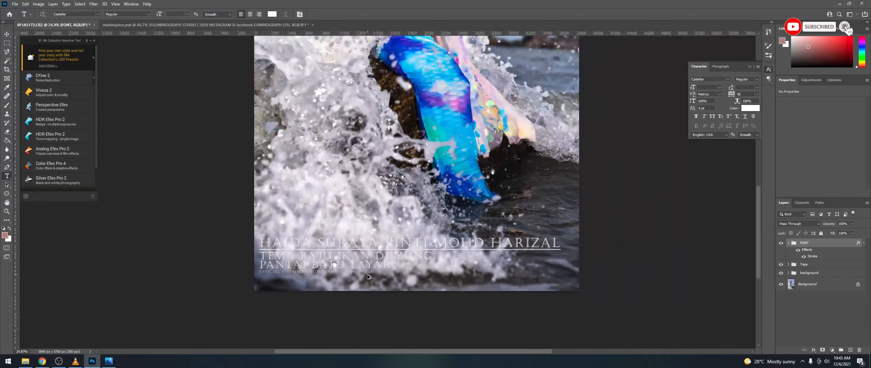
scroll(398, 274, down, 2)
scroll(420, 265, up, 4)
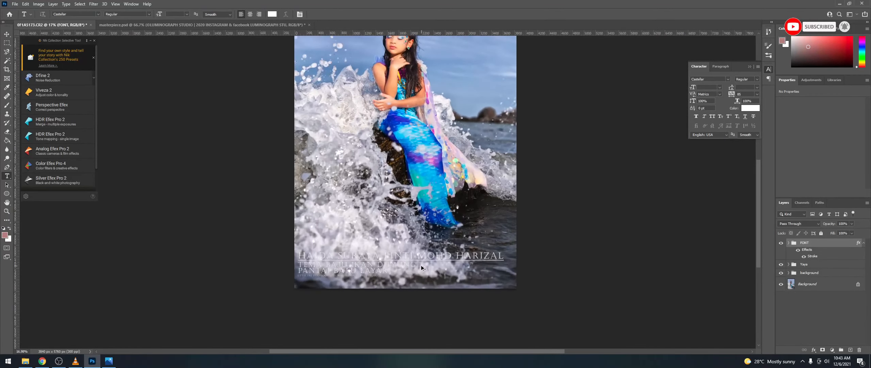
scroll(285, 253, down, 4)
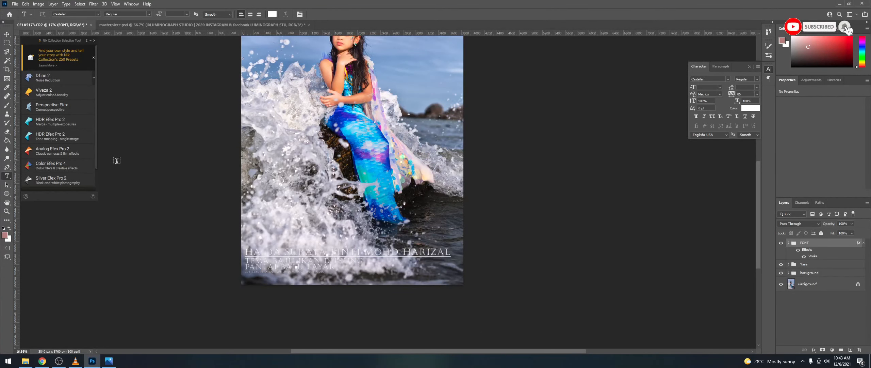
key(v)
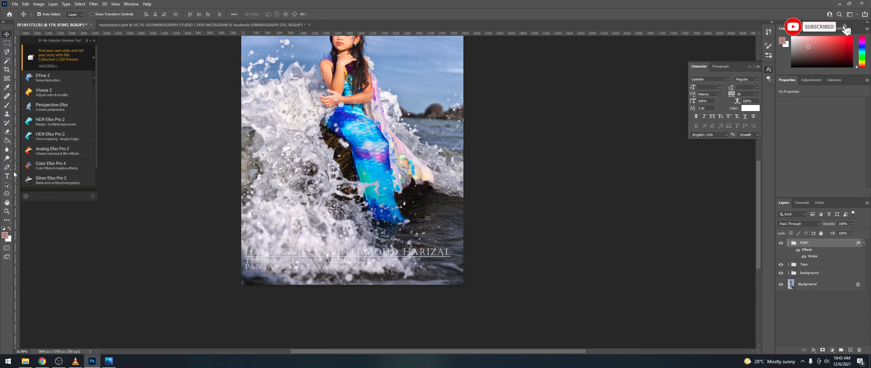
click(5, 193)
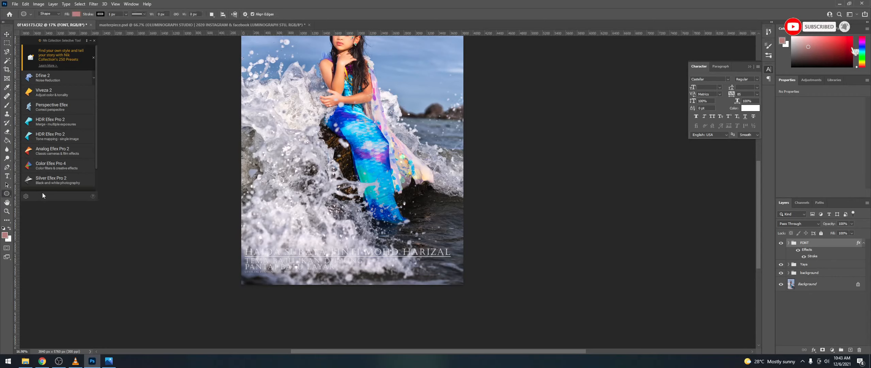
Step: Draw a light beige-grey rectangle across the bottom of the photo
right_click(6, 193)
click(34, 193)
drag(236, 244, 476, 290)
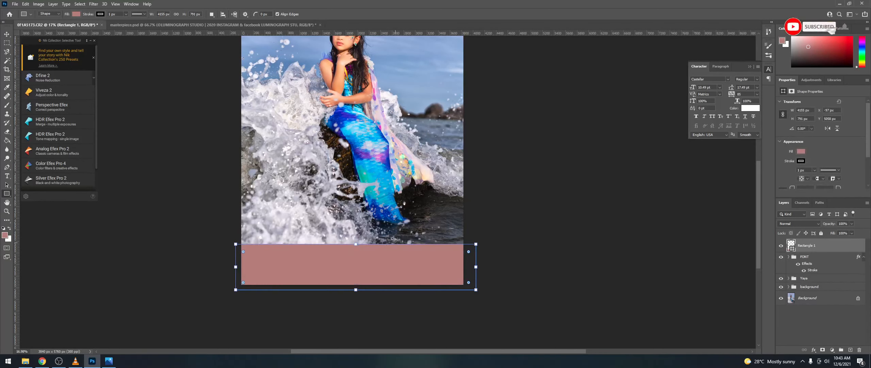
click(801, 151)
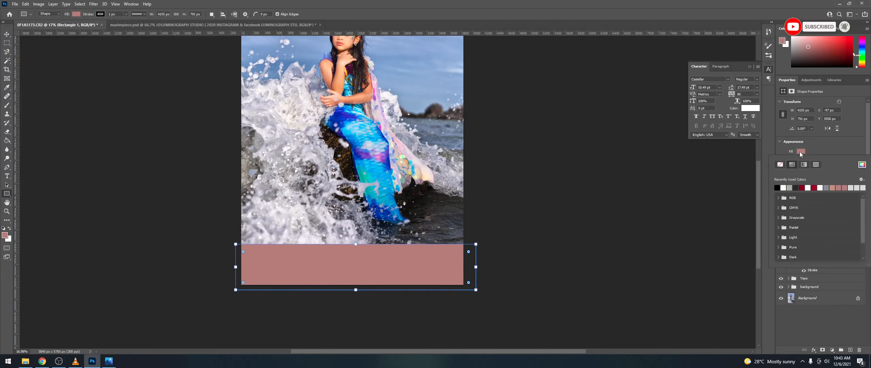
click(777, 187)
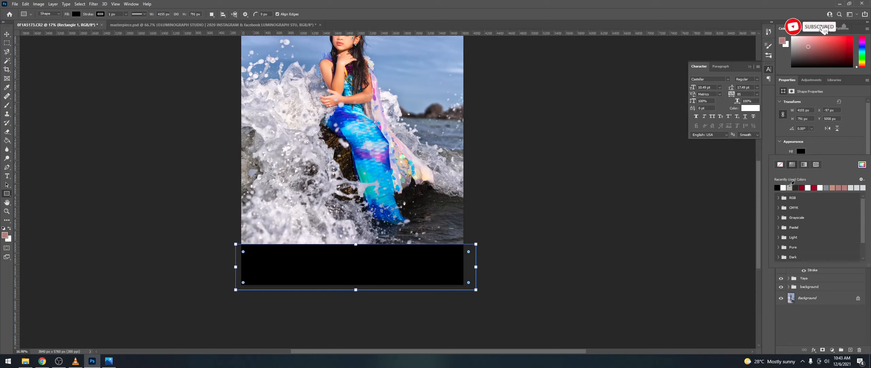
click(790, 187)
click(843, 323)
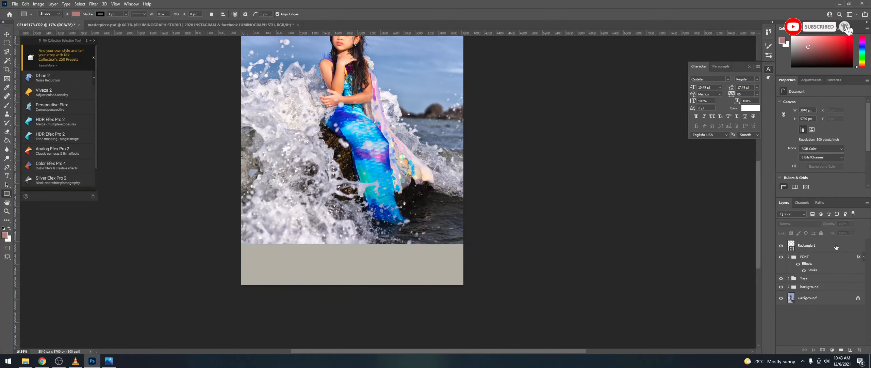
Step: Lower the rectangle's opacity to 23% and place the FONT group above it
click(824, 246)
mouse_move(832, 224)
mouse_down()
mouse_move(840, 232)
mouse_move(828, 233)
mouse_up()
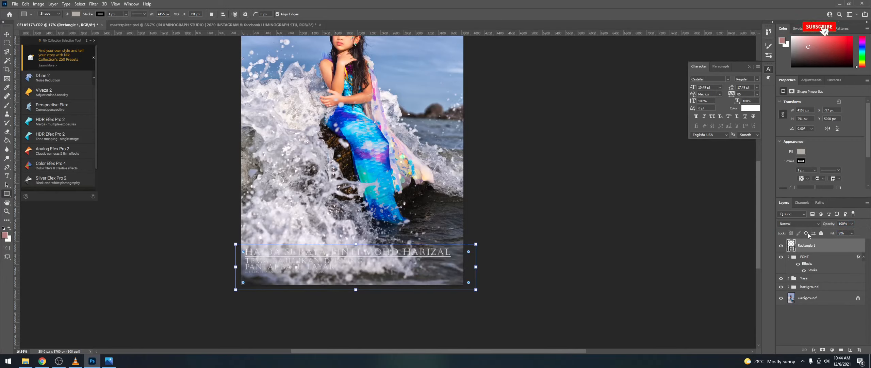
click(821, 330)
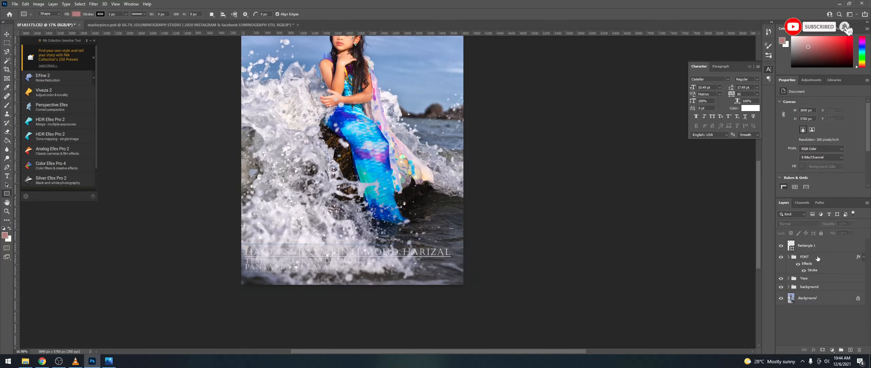
drag(817, 257, 816, 239)
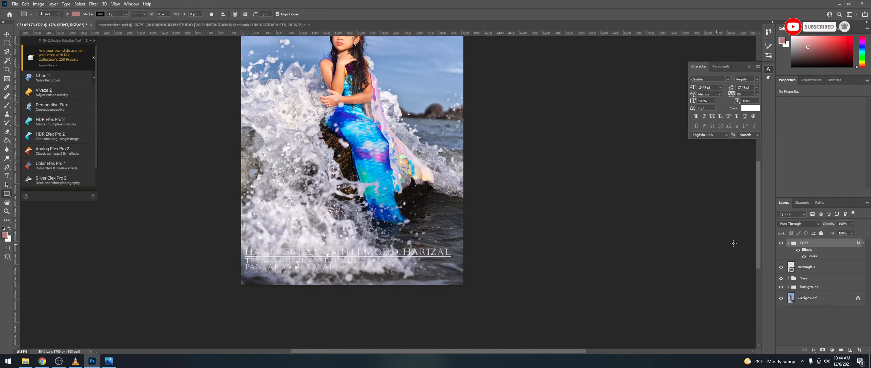
Step: Shift the FONT caption slightly down and to the right with a free transform
key(v)
click(345, 256)
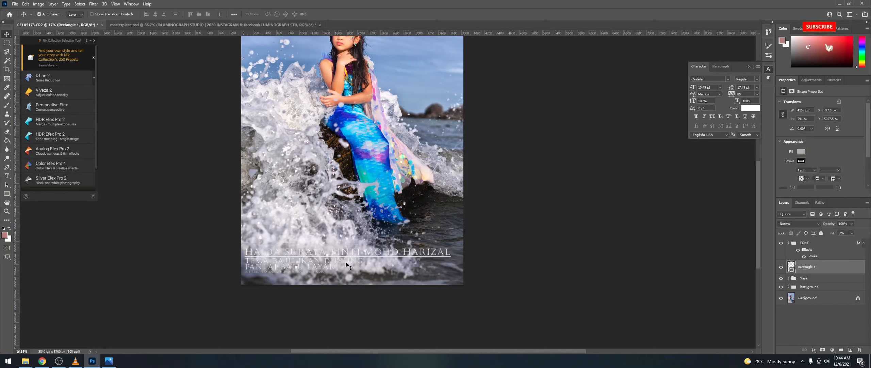
click(823, 243)
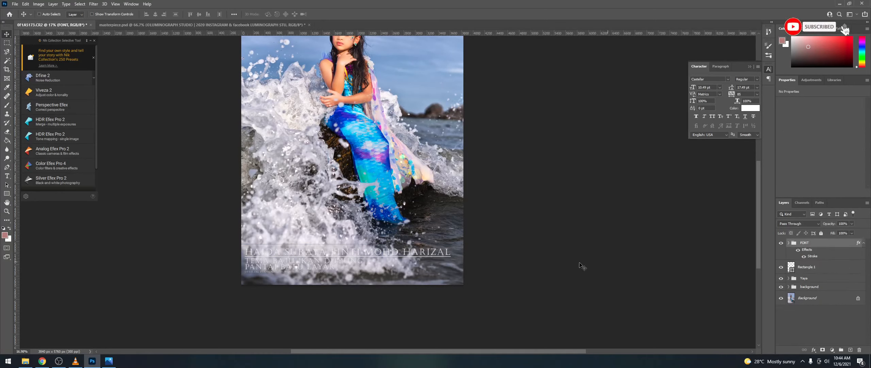
key(ctrl+t)
drag(334, 262, 348, 259)
key(Return)
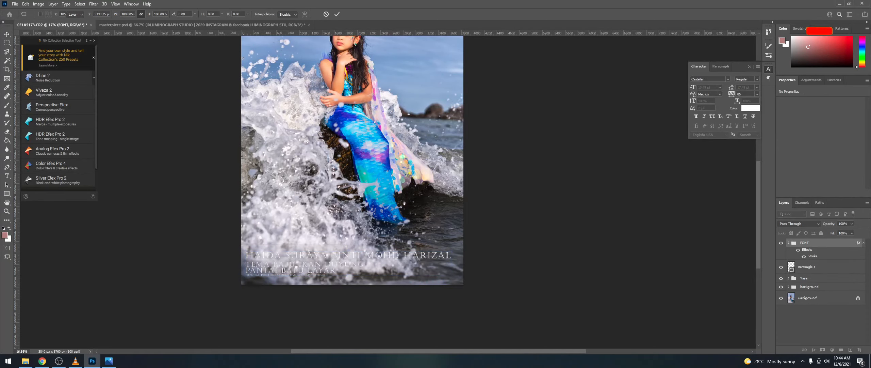
Step: Hide and delete the grey Rectangle 1 layer
scroll(371, 252, up, 5)
scroll(372, 242, down, 3)
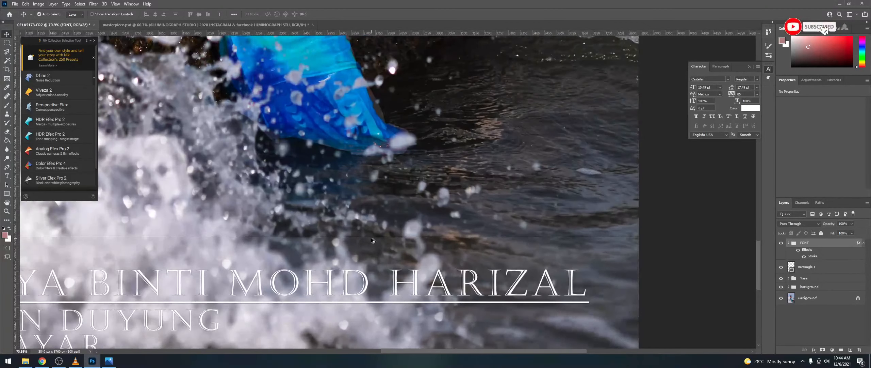
click(821, 267)
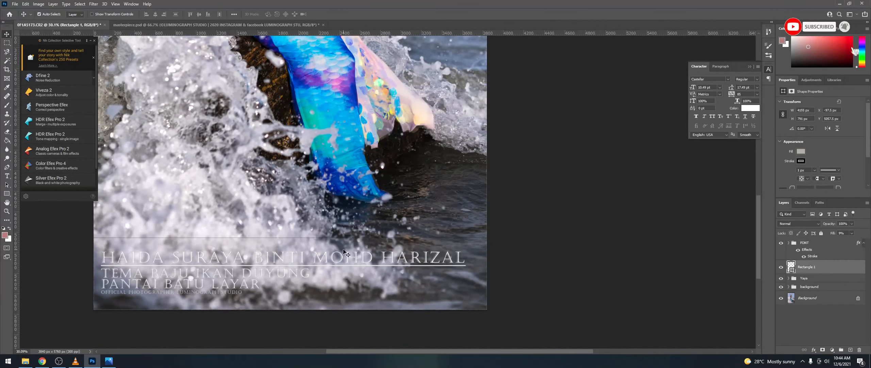
scroll(293, 233, down, 2)
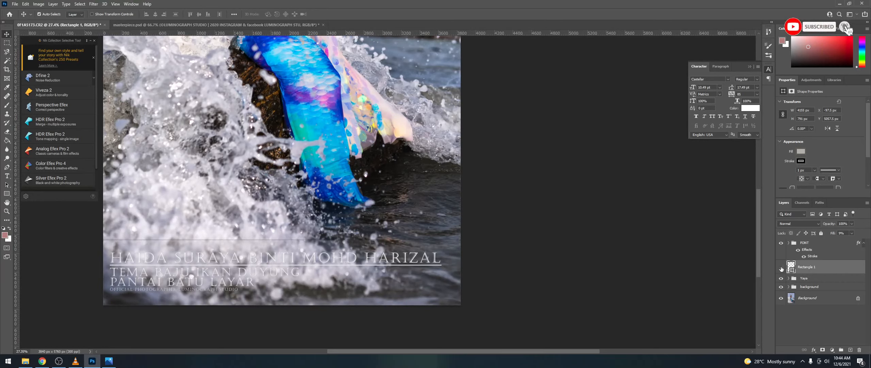
click(781, 267)
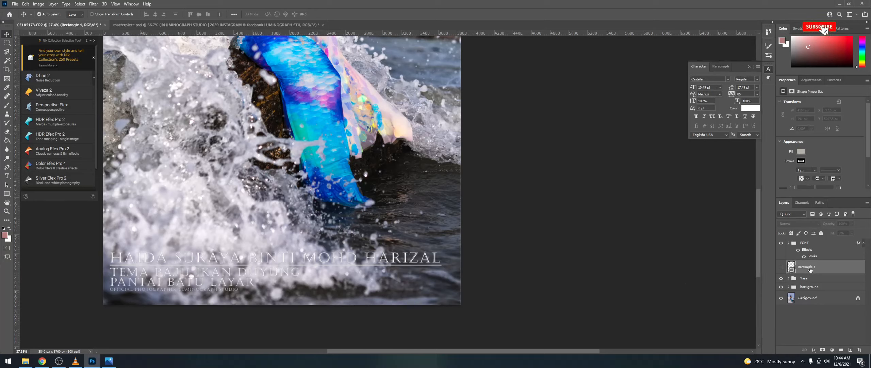
key(Delete)
Step: Free-transform the FONT group a little lower toward the bottom edge, then expand it in Layers
click(813, 245)
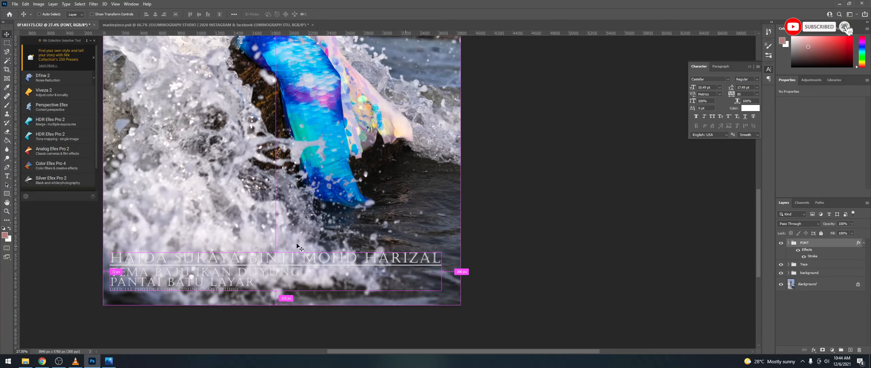
key(ctrl+t)
drag(274, 278, 272, 290)
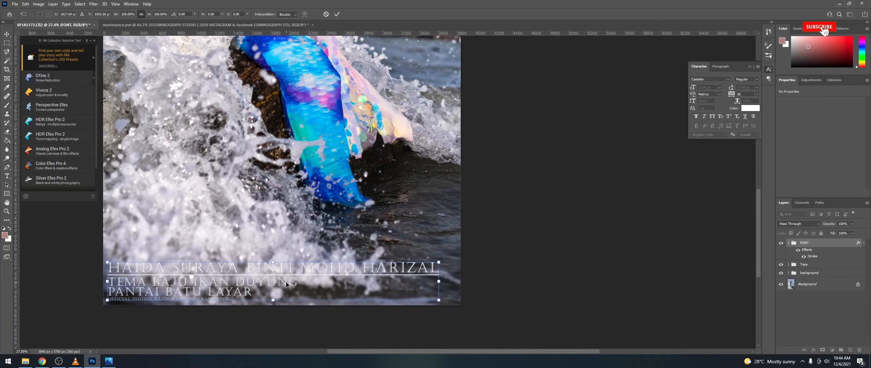
key(Return)
scroll(282, 288, down, 2)
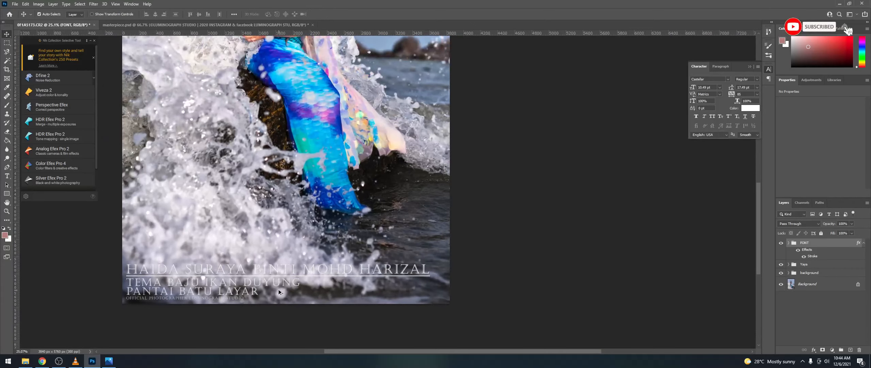
scroll(279, 291, up, 3)
scroll(281, 287, down, 10)
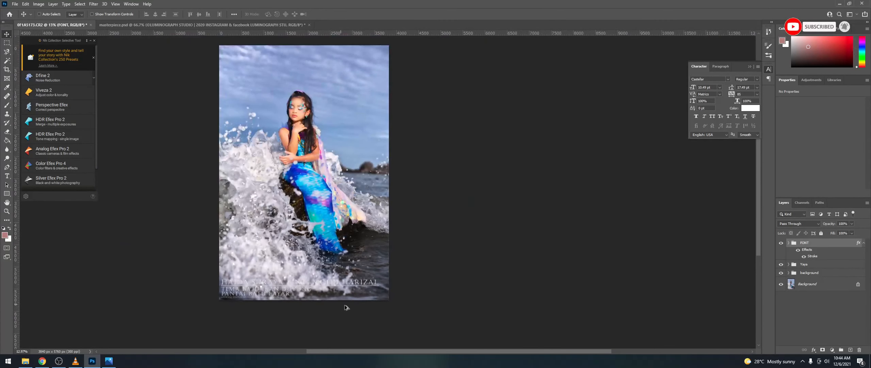
scroll(361, 306, up, 2)
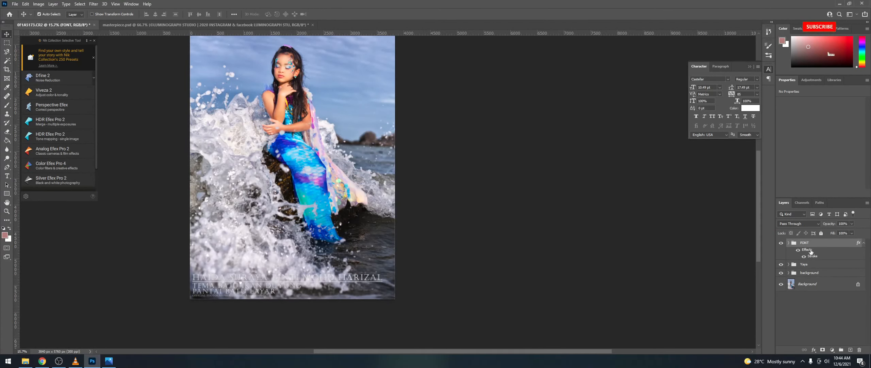
click(788, 242)
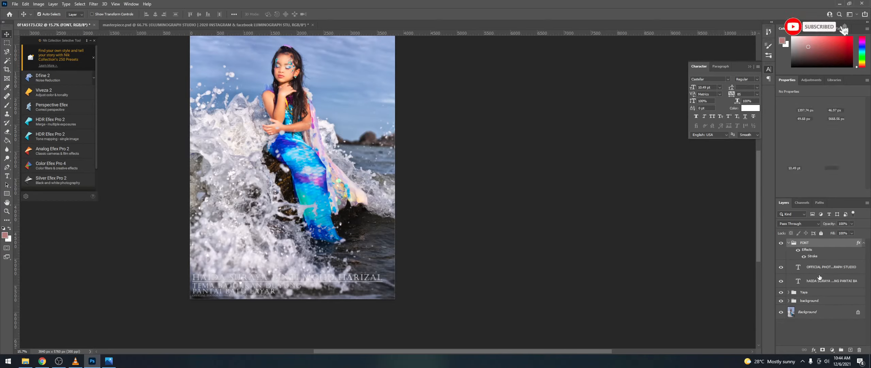
Step: Align the credit and title layers on their horizontal centers and center-align the title paragraph
click(812, 267)
shift+click(812, 280)
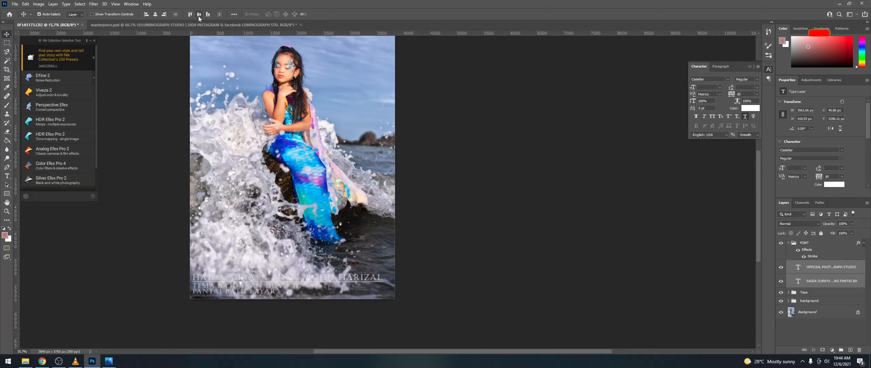
click(155, 15)
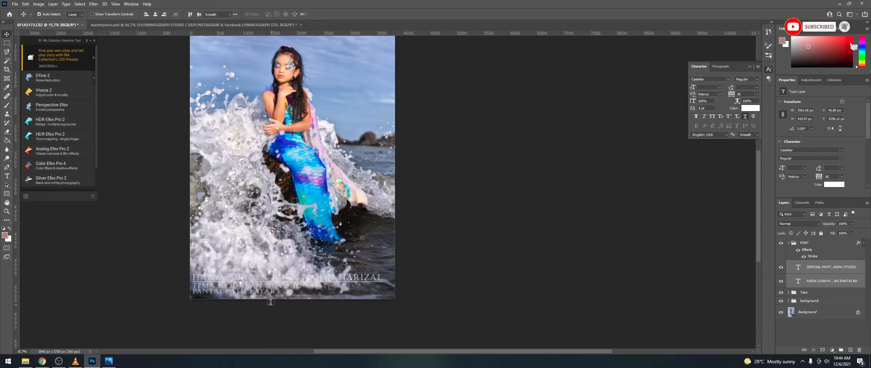
key(t)
click(258, 286)
key(ctrl+a)
key(ctrl+shift+c)
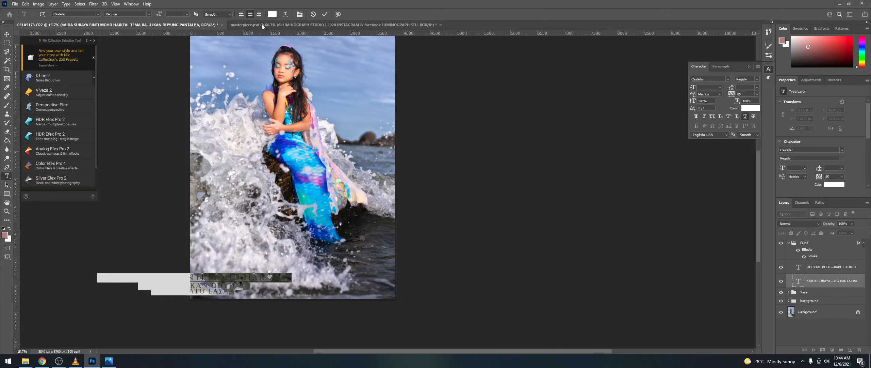
key(ctrl+Return)
Step: Move the title to the photo's center, nudge it up, and place the credit beneath it
key(v)
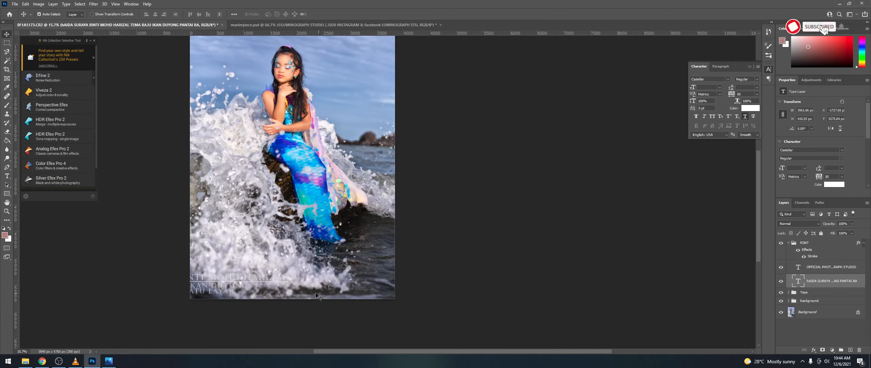
drag(227, 280, 340, 282)
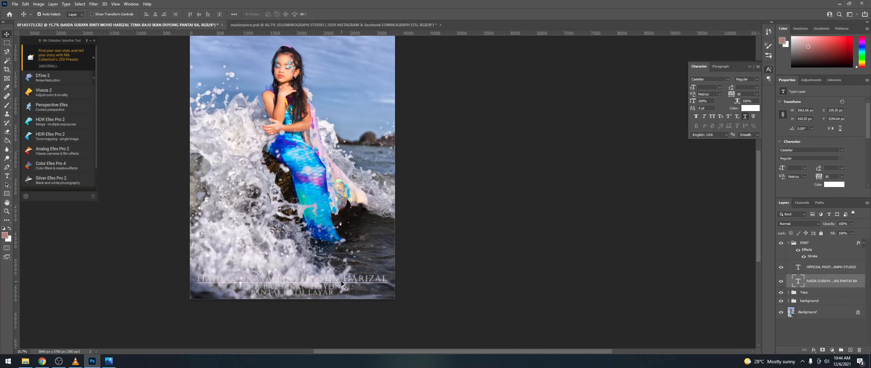
key(Up)
key(Up)
key(Up)
key(Up)
key(Up)
key(Up)
key(Up)
key(Up)
key(Up)
key(Up)
key(Up)
key(Up)
key(Up)
key(Up)
key(Up)
key(Up)
key(Up)
key(Up)
key(Up)
key(Up)
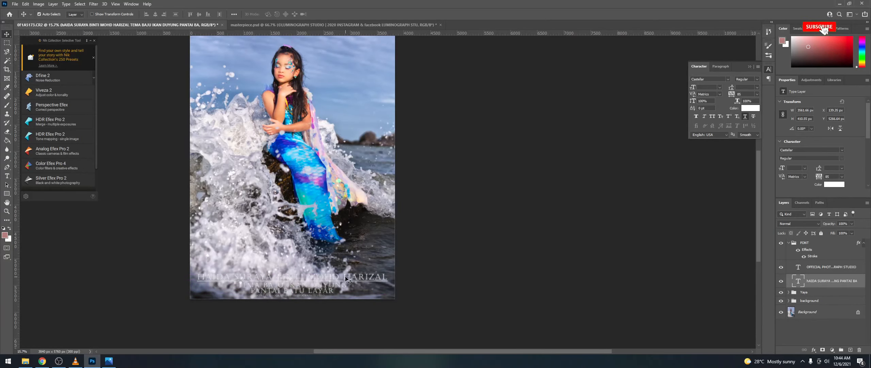
scroll(346, 279, up, 5)
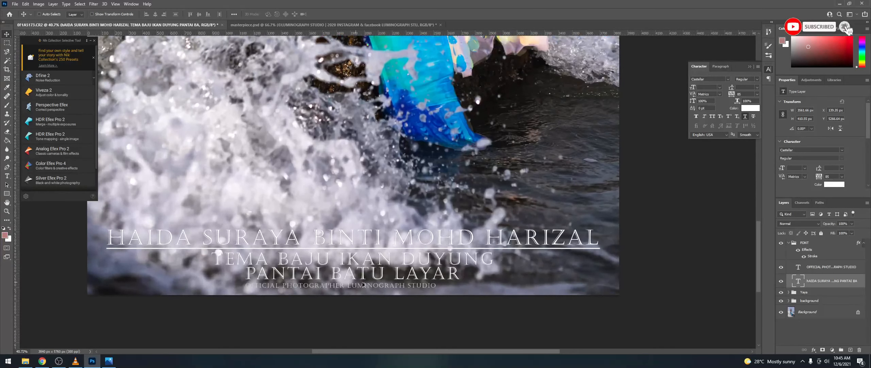
drag(380, 288, 390, 287)
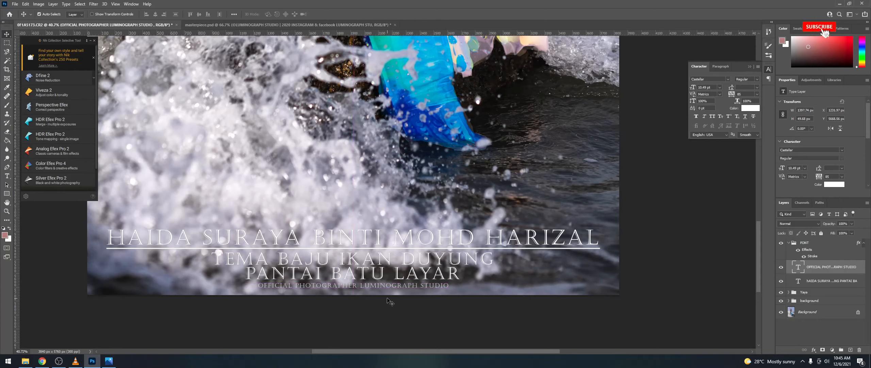
scroll(388, 299, down, 5)
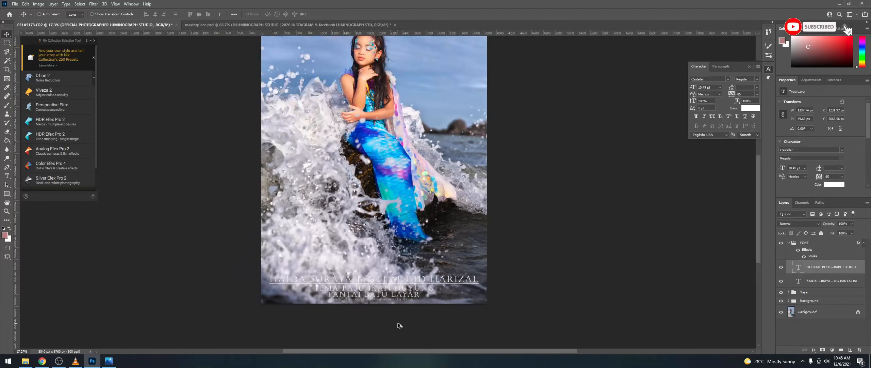
scroll(416, 326, down, 1)
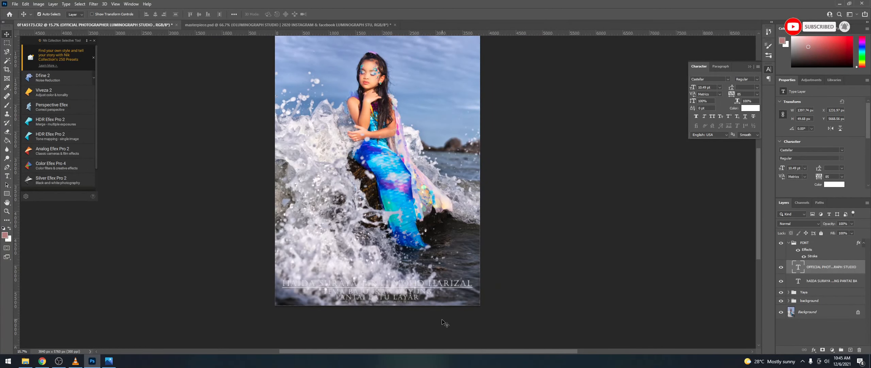
scroll(463, 317, down, 2)
scroll(490, 298, up, 3)
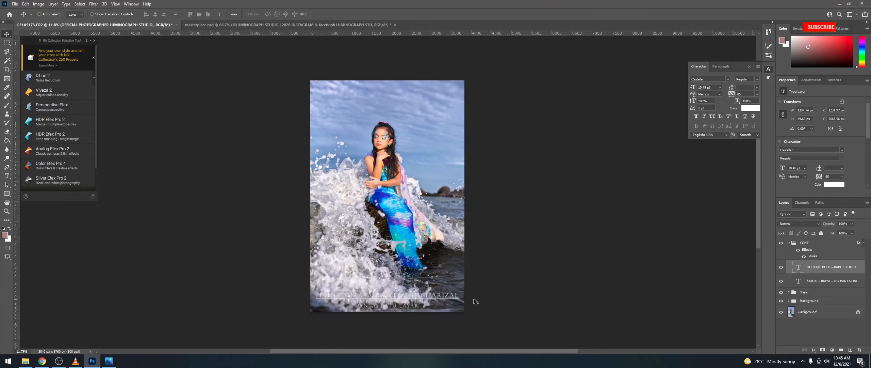
Step: Nudge the title layer up and select all of its text for editing
click(387, 296)
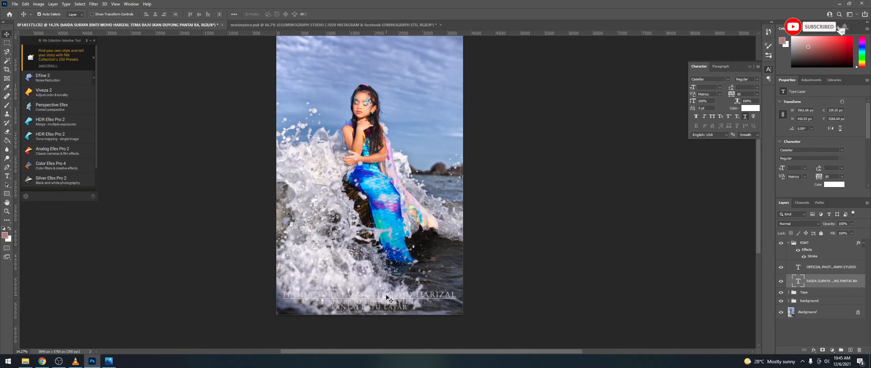
key(Up)
key(Up)
key(Up)
key(Up)
key(Up)
key(Up)
key(Up)
key(Up)
key(Up)
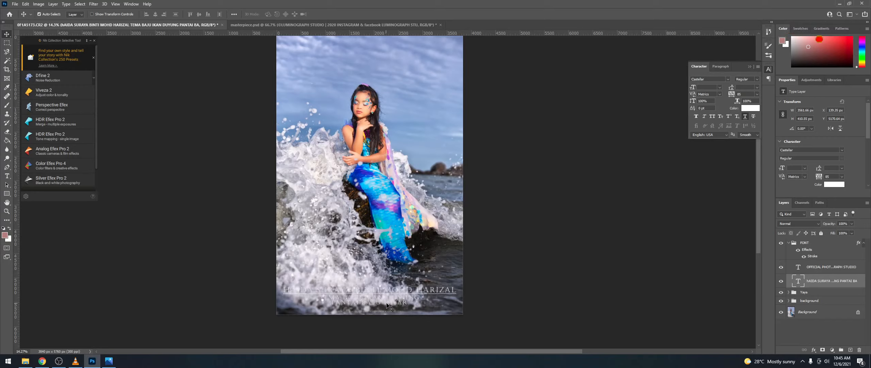
double_click(386, 303)
key(ctrl+a)
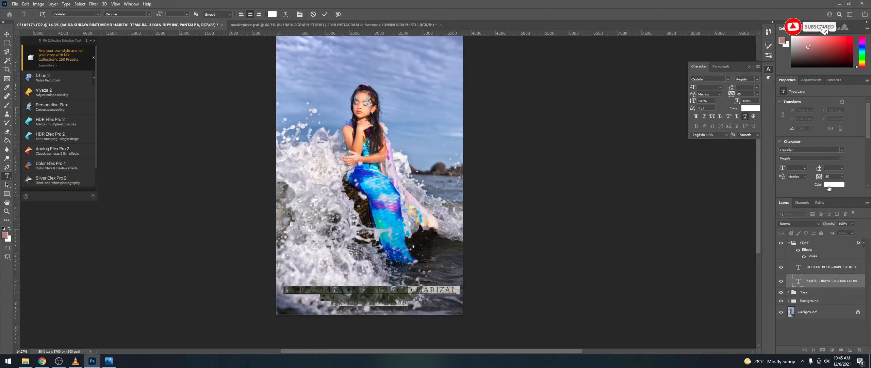
Step: Try several grey shades for the caption text, then settle on pure black #000000
click(831, 184)
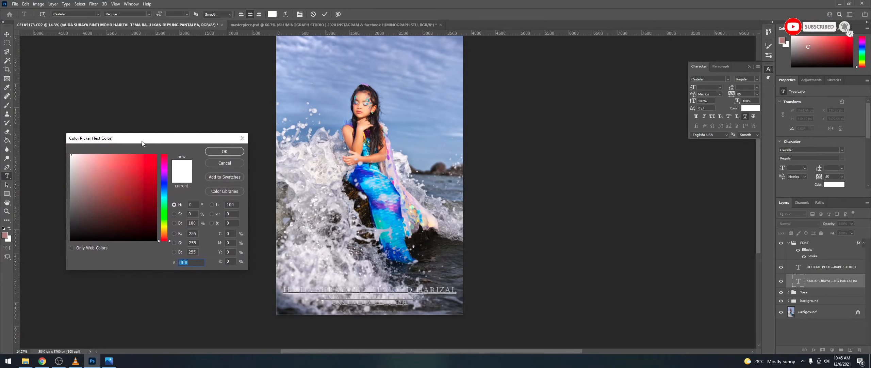
click(109, 240)
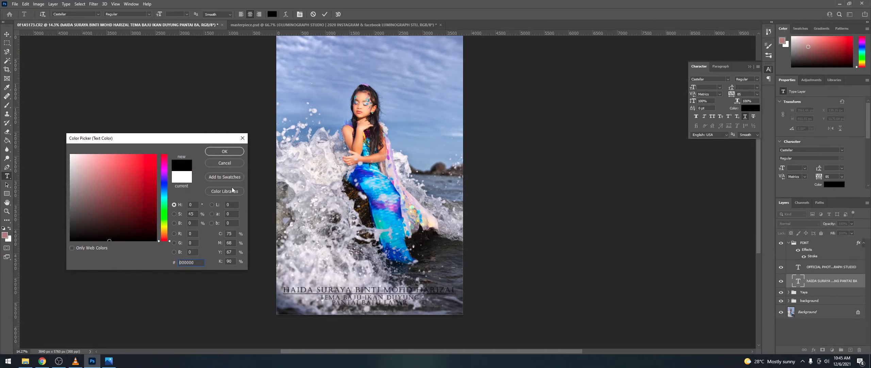
mouse_move(87, 223)
mouse_down()
mouse_move(68, 250)
mouse_move(87, 235)
mouse_move(80, 242)
mouse_up()
mouse_move(128, 203)
mouse_down()
mouse_move(53, 217)
mouse_move(54, 184)
mouse_up()
drag(82, 231, 68, 213)
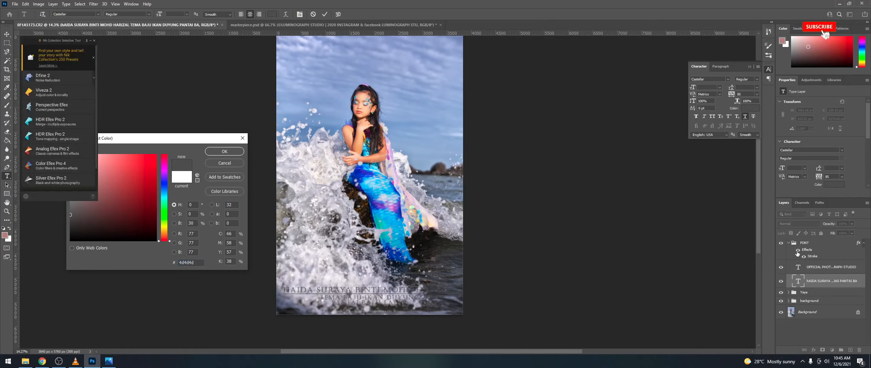
drag(97, 224, 77, 240)
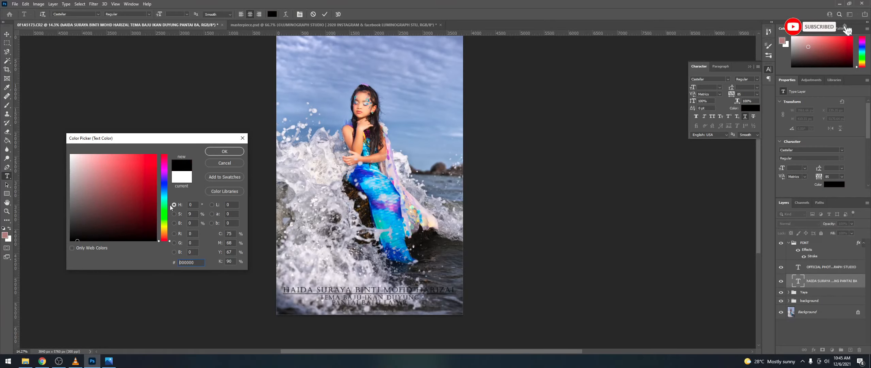
click(224, 151)
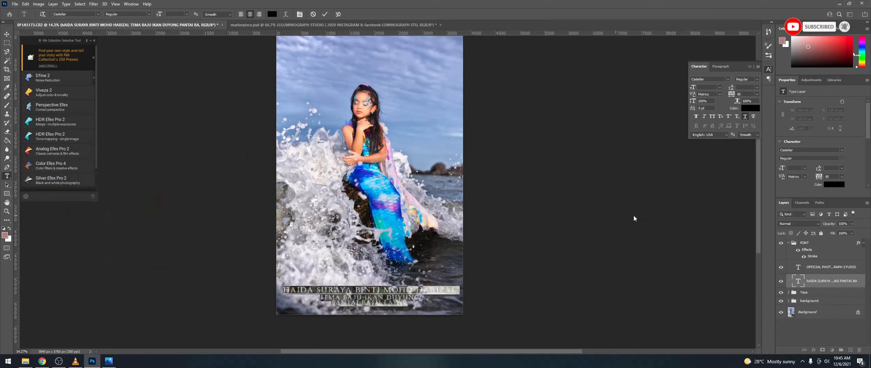
Step: Commit the caption edit and toggle the stroke effect off and on to compare
click(827, 282)
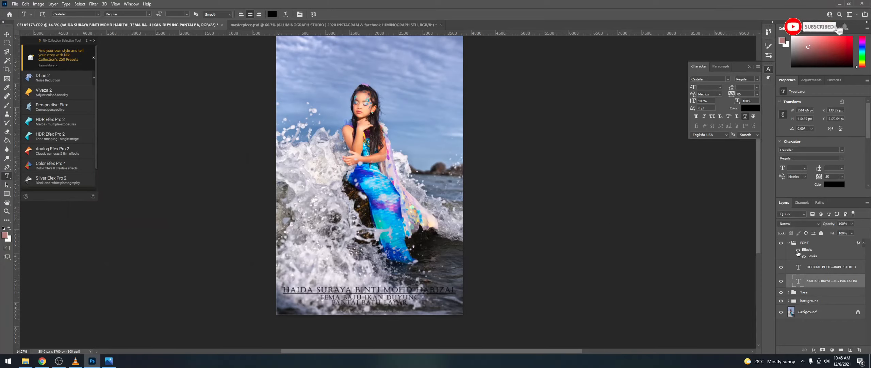
click(804, 256)
click(804, 257)
scroll(406, 302, up, 10)
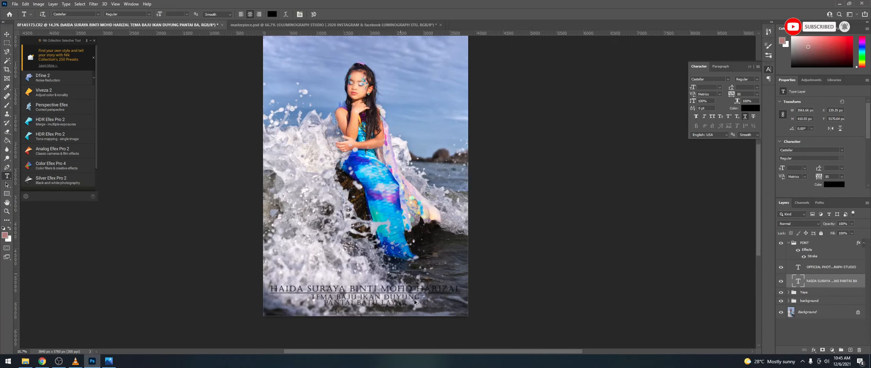
scroll(376, 306, down, 1)
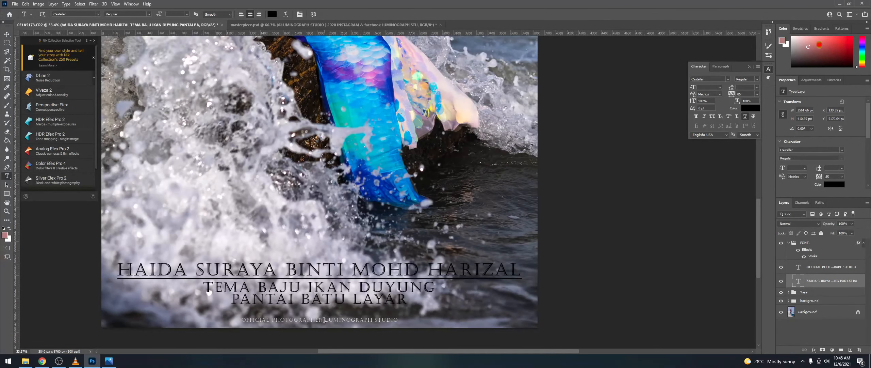
scroll(325, 320, down, 8)
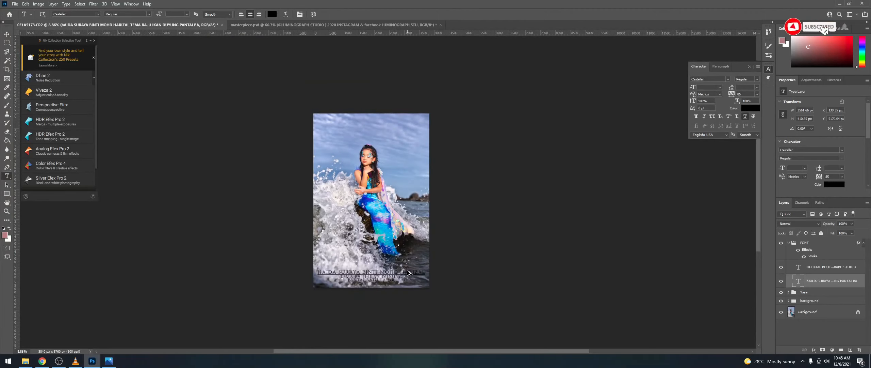
scroll(395, 270, up, 1)
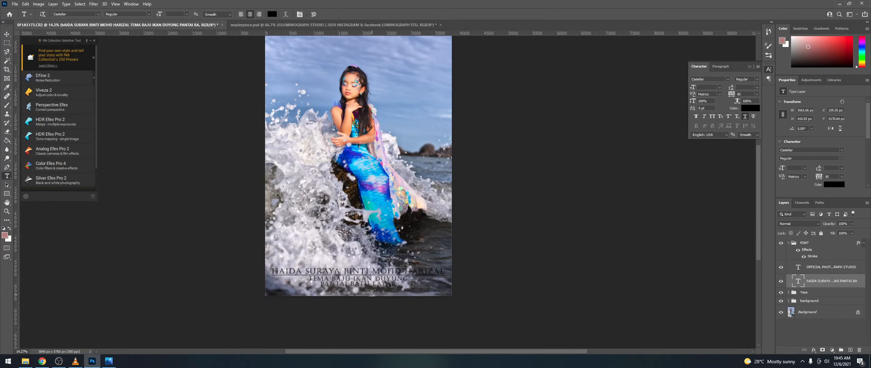
Step: Change the credit line's text colour to black 000000
scroll(357, 294, up, 5)
click(357, 291)
triple_click(357, 292)
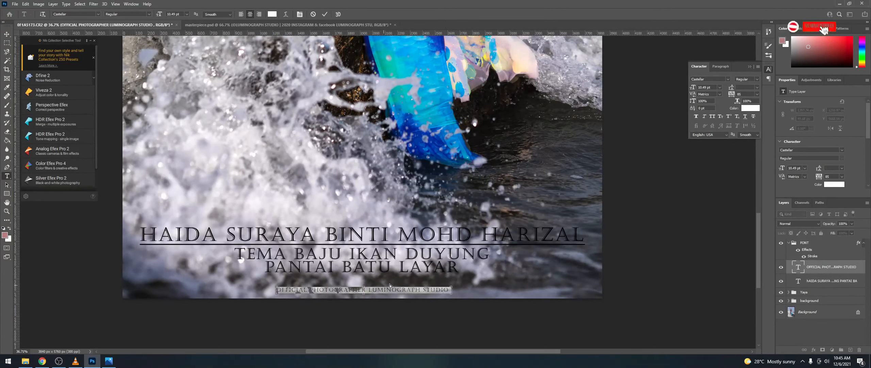
click(836, 185)
text(000000)
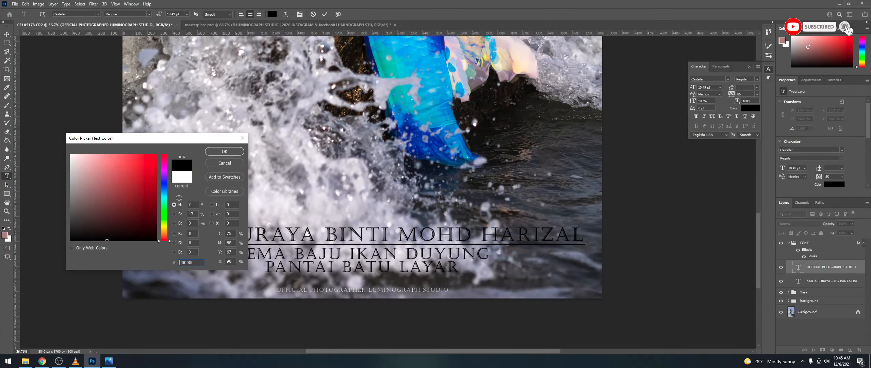
key(Return)
click(817, 269)
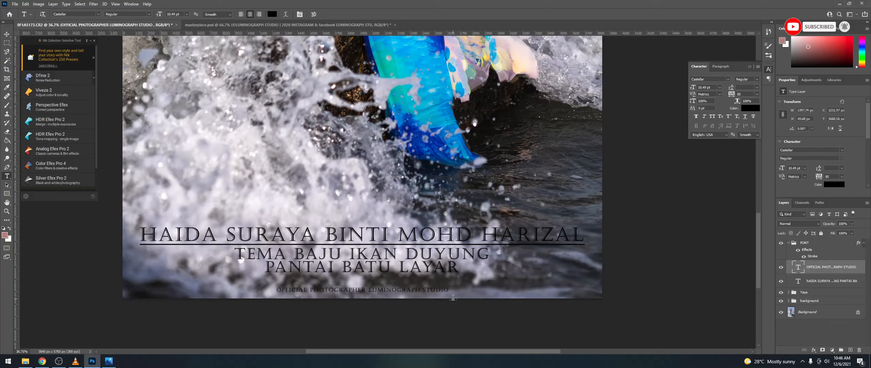
Step: Move the credit line up toward the caption
key(v)
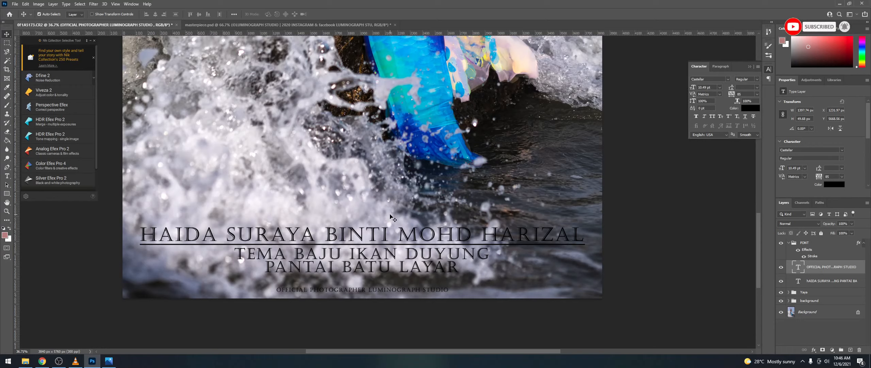
right_click(373, 221)
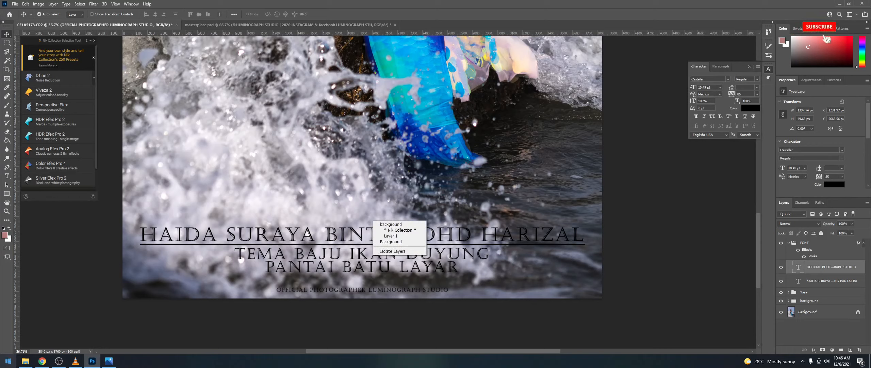
click(358, 293)
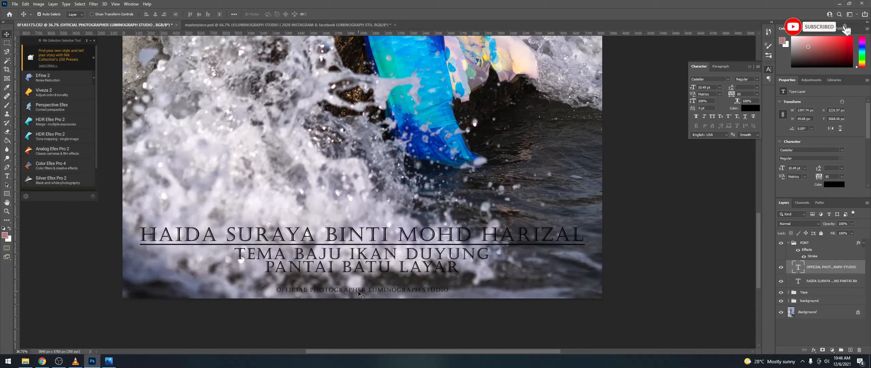
mouse_move(355, 292)
mouse_down()
mouse_move(355, 272)
mouse_move(355, 279)
mouse_up()
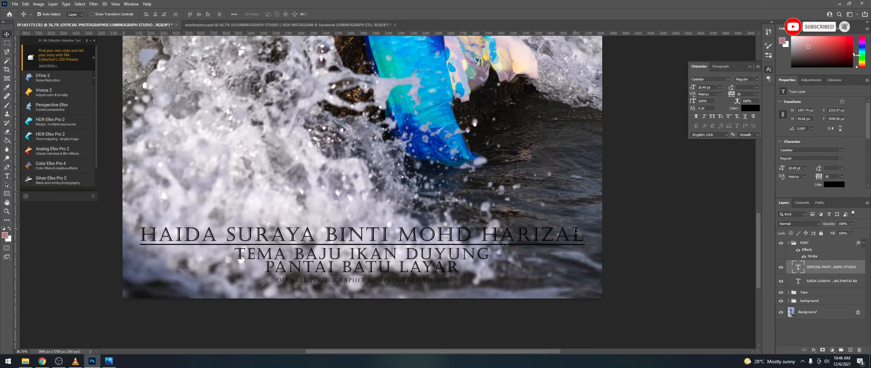
Step: Hide the FONT group's stroke effect and reselect the caption and credit text layers
click(803, 257)
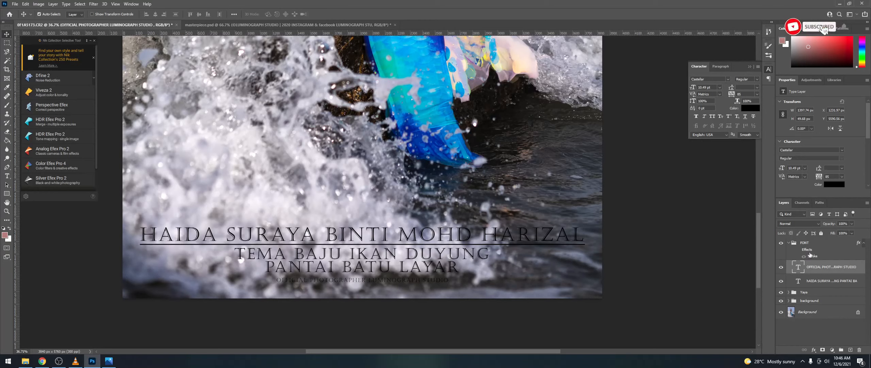
click(800, 251)
click(799, 251)
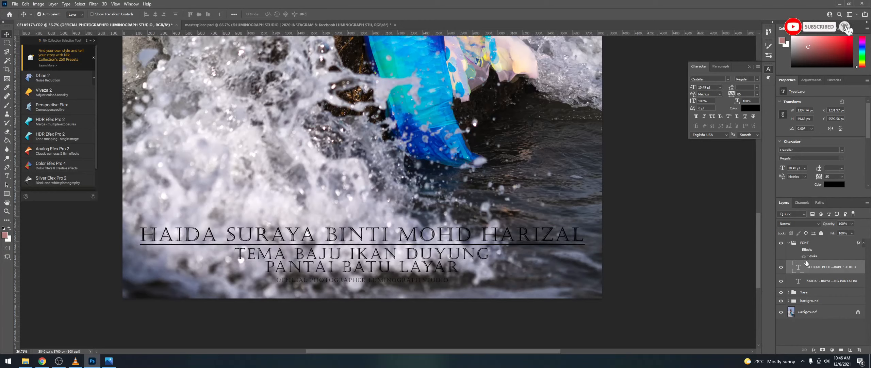
click(789, 244)
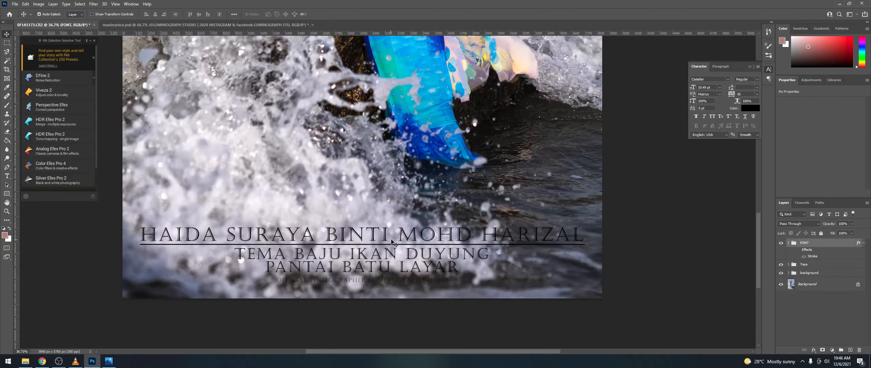
click(789, 243)
click(827, 281)
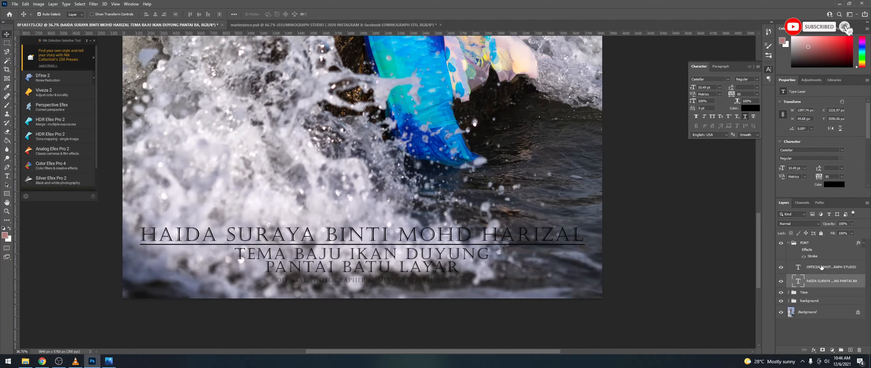
click(326, 255)
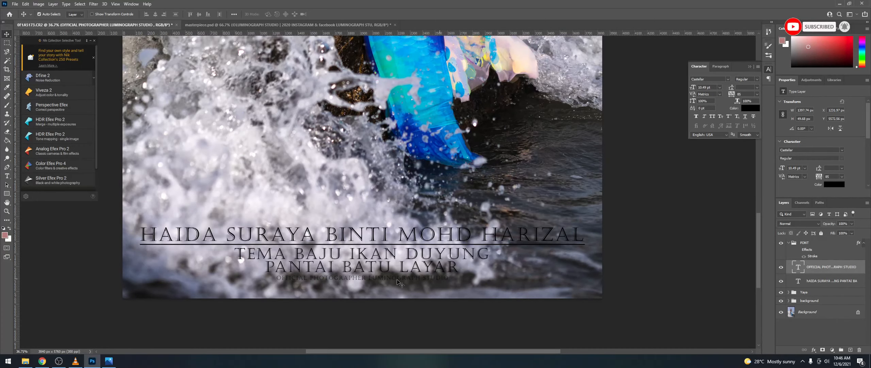
Step: Change the main caption's text colour to white
scroll(378, 251, down, 8)
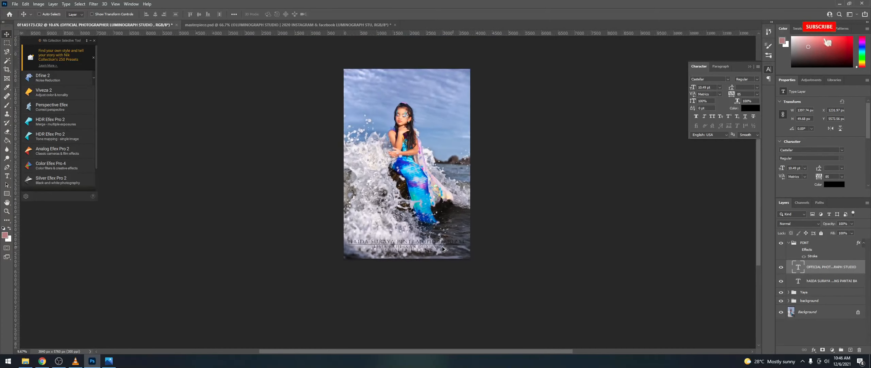
scroll(441, 250, up, 4)
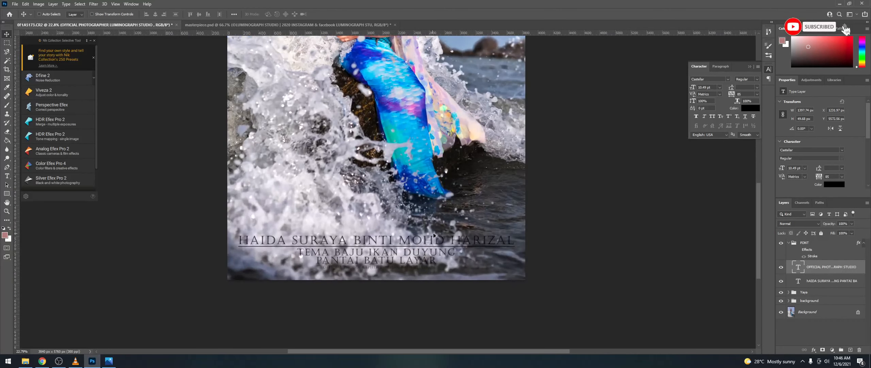
double_click(367, 232)
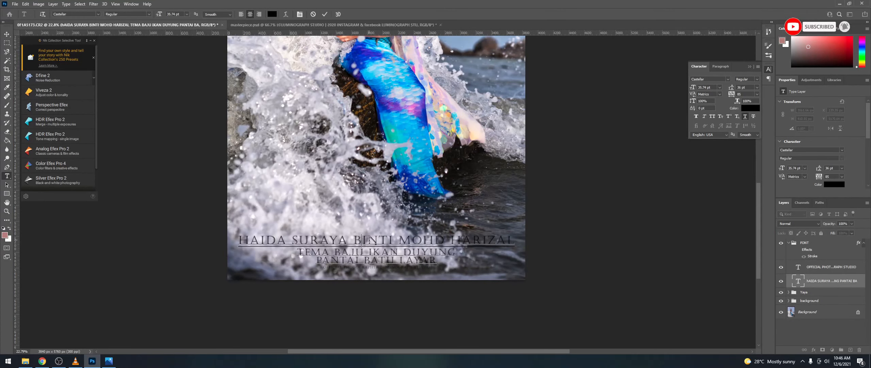
click(748, 109)
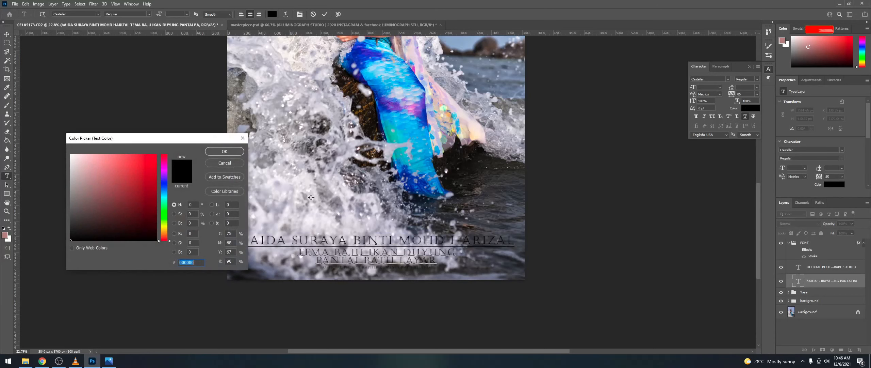
text(616161)
text(212121)
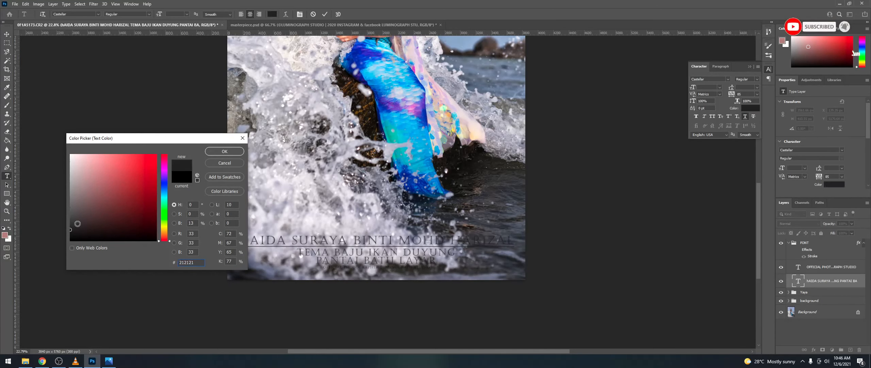
mouse_move(71, 229)
mouse_down()
mouse_move(86, 230)
mouse_move(67, 162)
mouse_up()
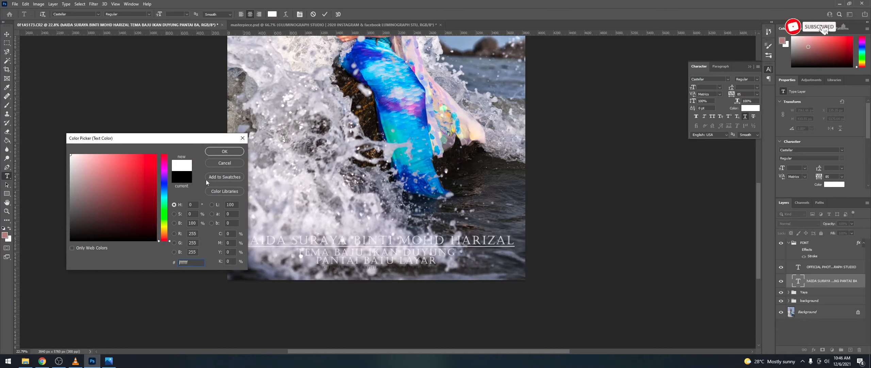
click(225, 151)
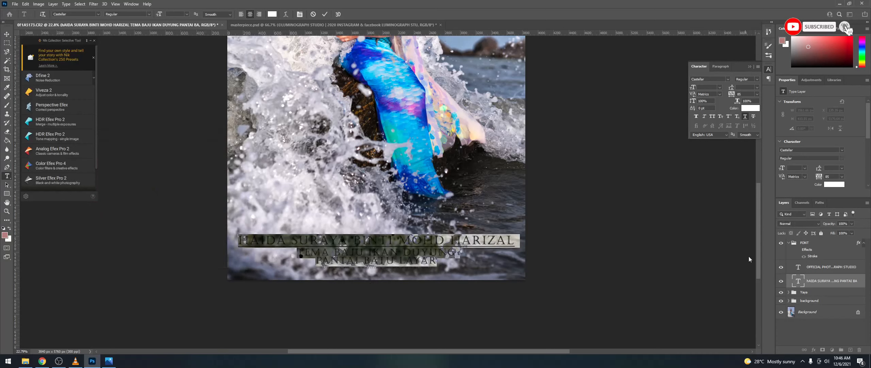
click(818, 281)
Step: Delete the stray empty text layer
click(382, 268)
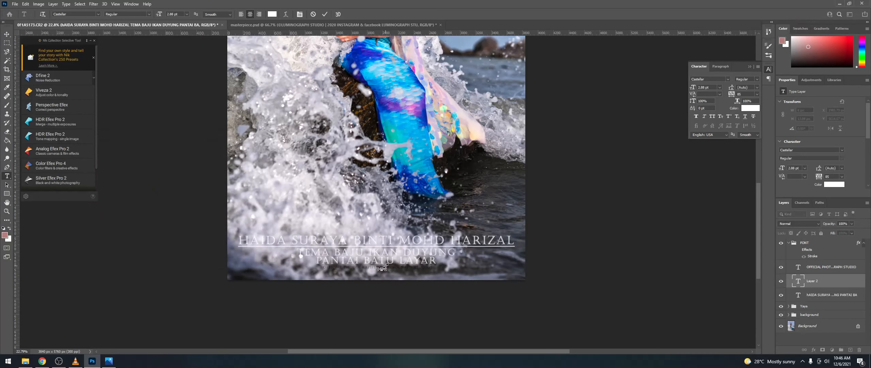
click(824, 286)
key(Delete)
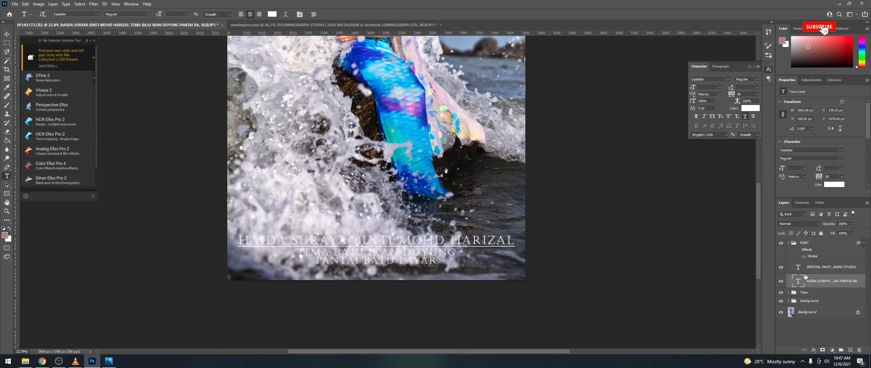
Step: Set the credit line's text colour to white ffffff
scroll(361, 272, up, 6)
drag(557, 257, 251, 257)
click(272, 14)
text(ffffff)
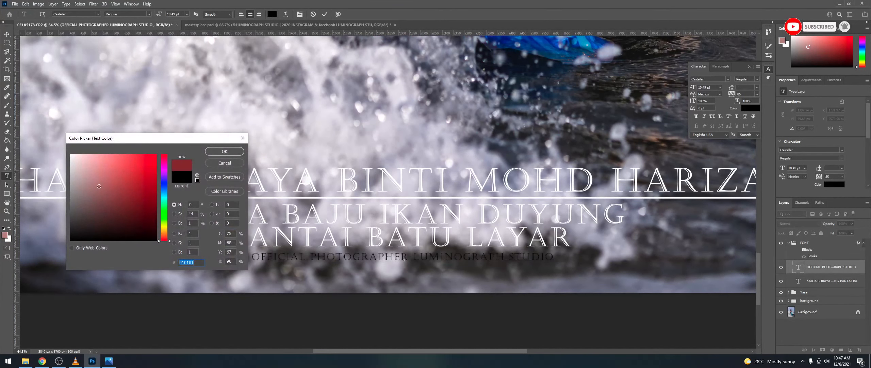
click(233, 151)
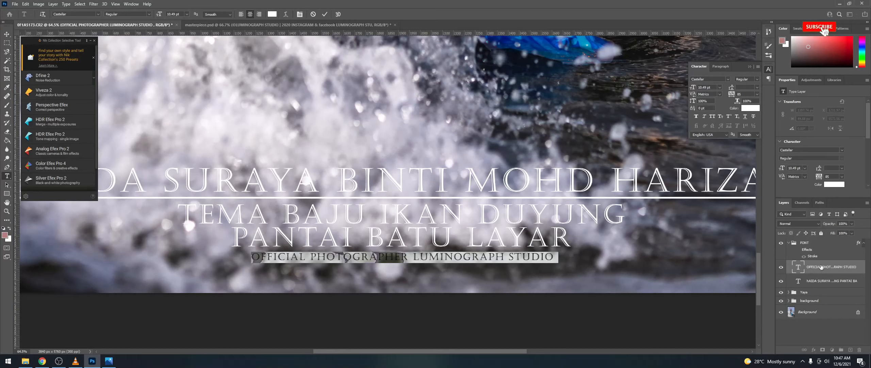
click(821, 267)
scroll(484, 296, down, 9)
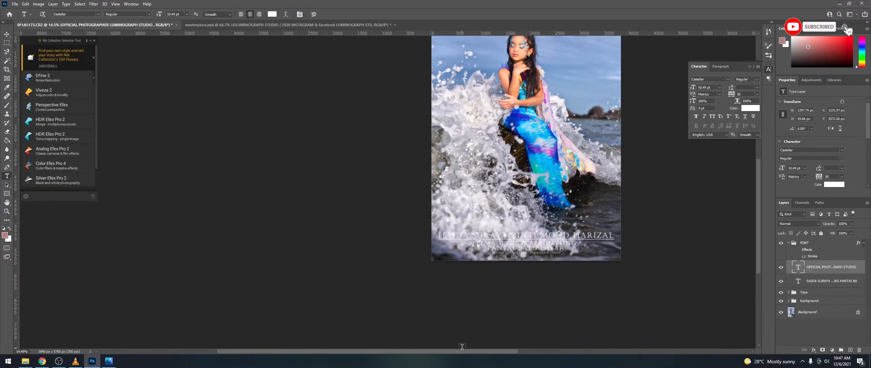
Step: Zoom out to view the whole captioned mermaid poster and open the File menu's Export options
drag(463, 350, 504, 349)
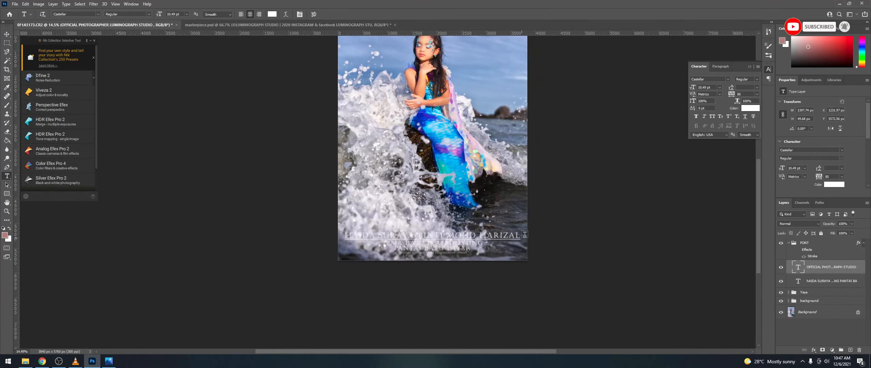
scroll(514, 224, up, 2)
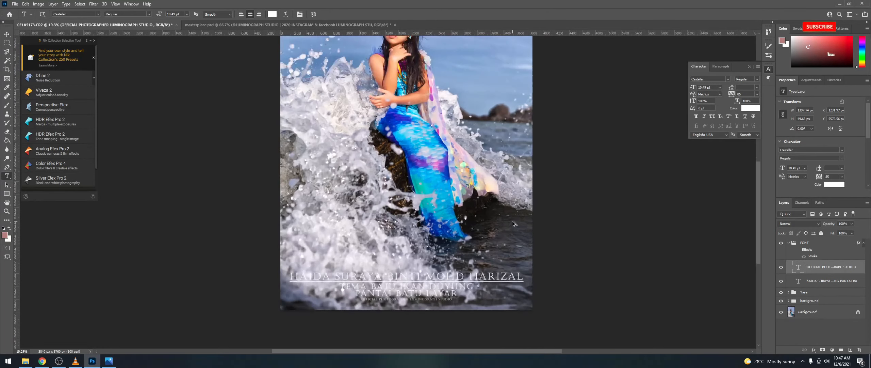
scroll(513, 223, down, 2)
scroll(495, 90, down, 2)
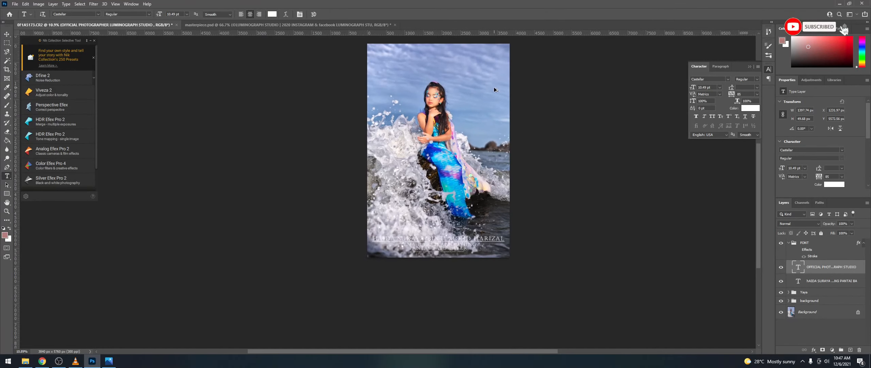
scroll(453, 86, up, 1)
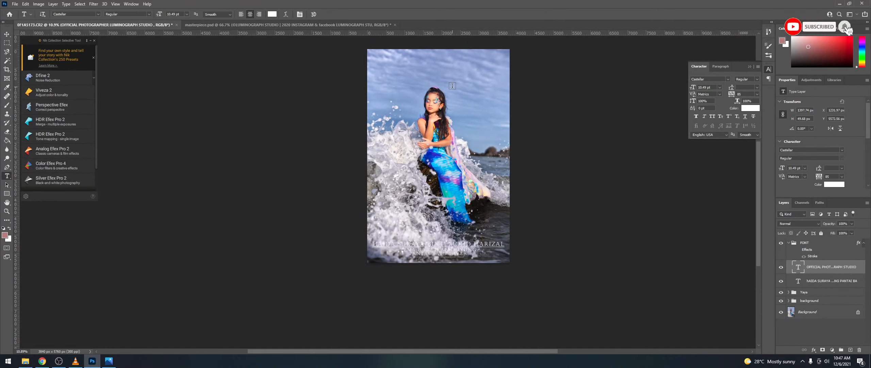
click(14, 4)
mouse_move(81, 109)
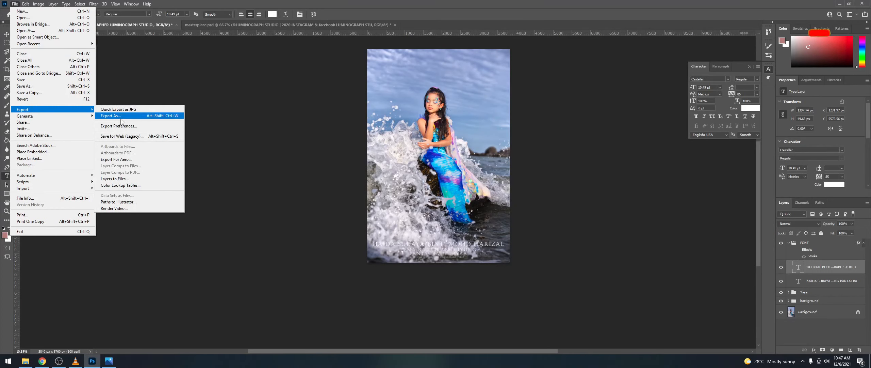
Step: Open Save for Web (Legacy) and preview the Original tab at 25% zoom
click(130, 136)
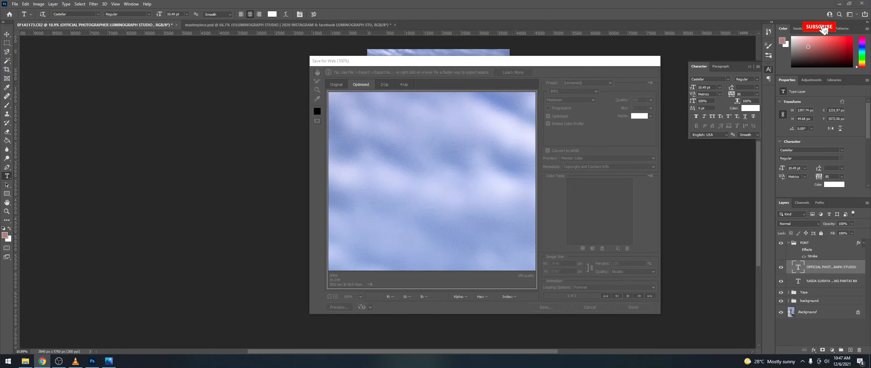
click(336, 84)
drag(531, 99, 525, 126)
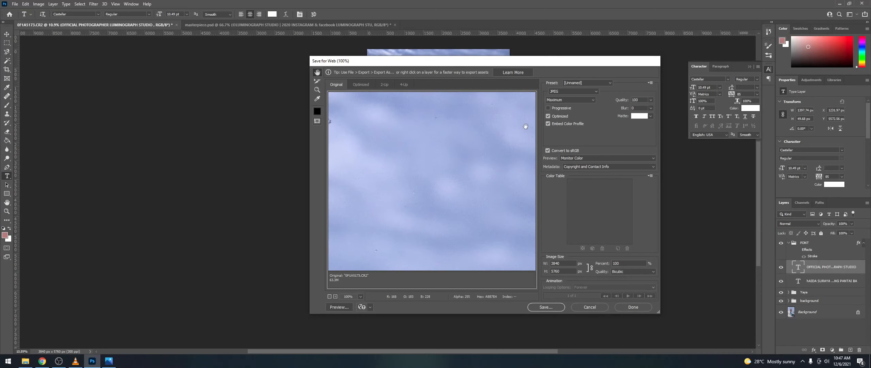
click(360, 296)
click(361, 170)
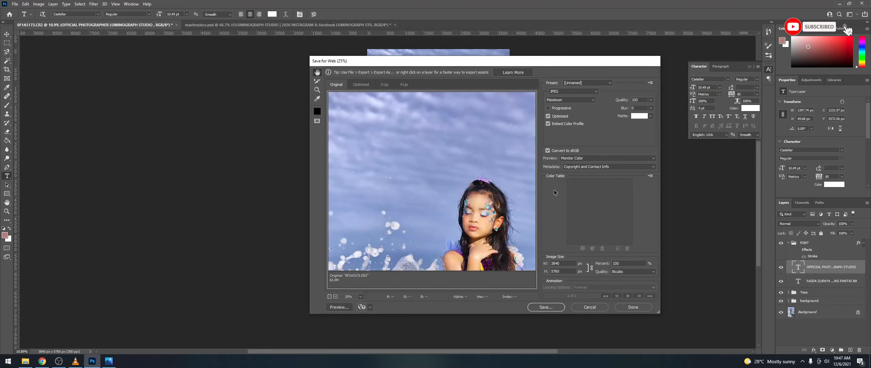
drag(504, 266, 511, 166)
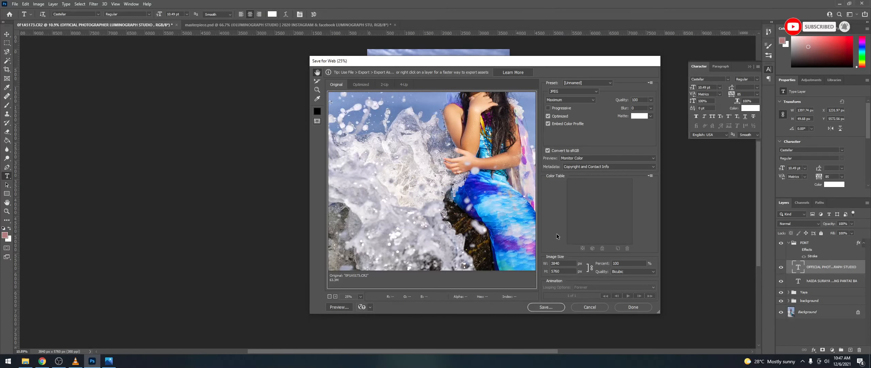
Step: Keep JPEG quality at 100 and proceed to saving the optimized file
click(651, 100)
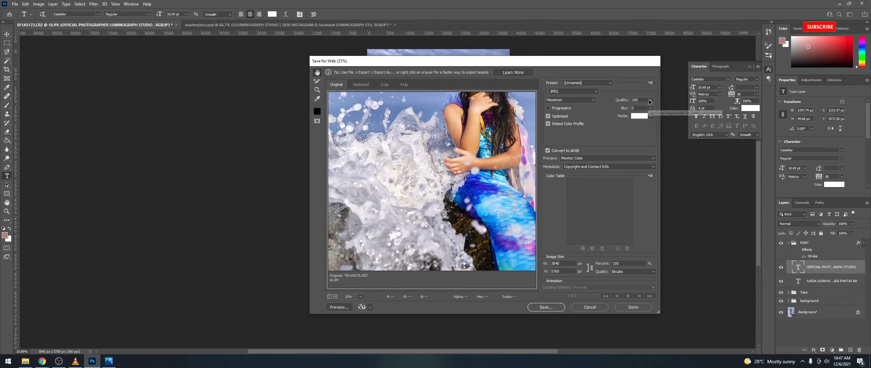
click(588, 137)
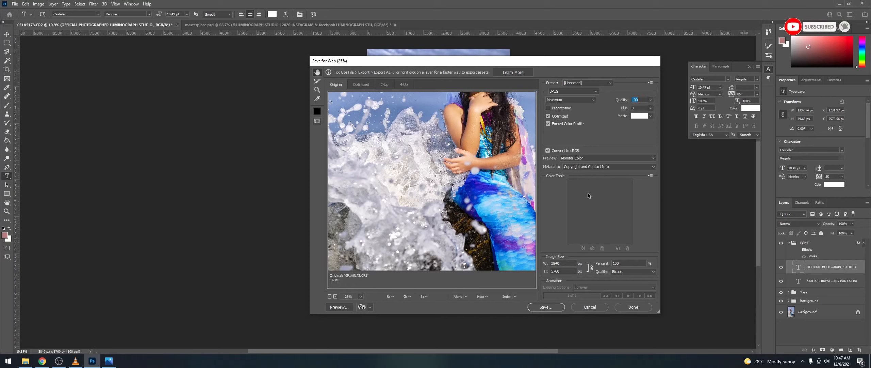
click(547, 308)
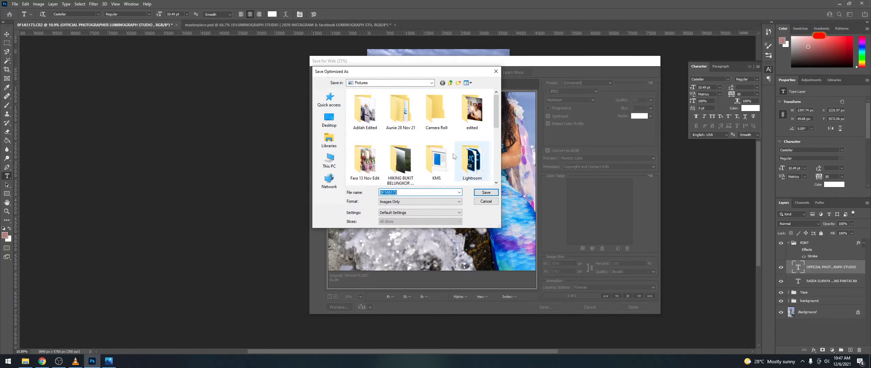
Step: Name the export YAYA MASTERPIECE.jpg and save it in the Pictures library
text(YAYA MASTERPIECE)
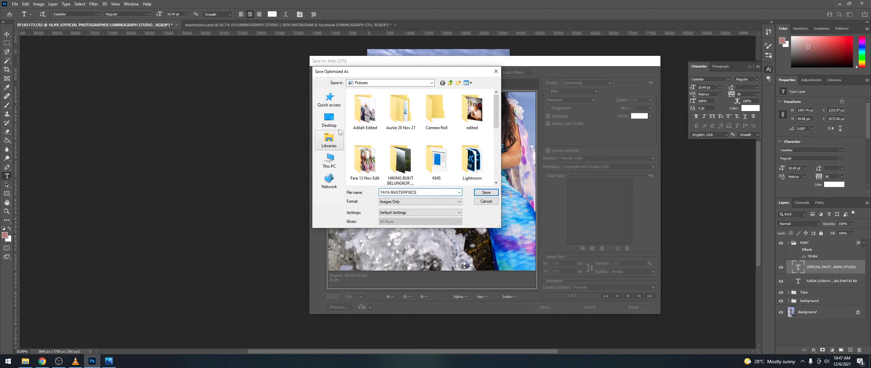
click(336, 149)
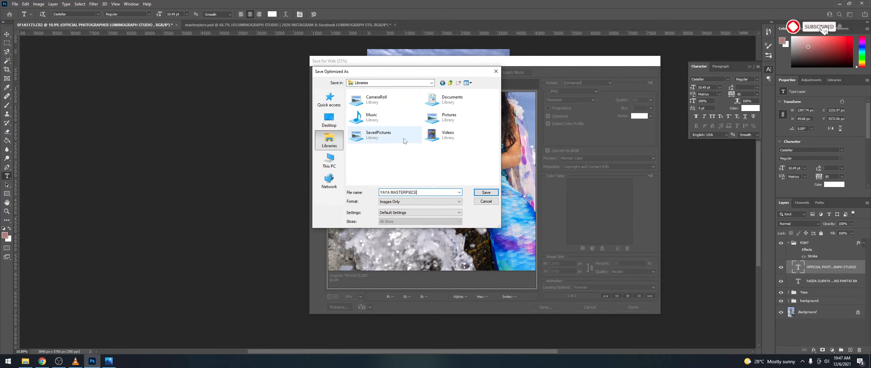
double_click(445, 122)
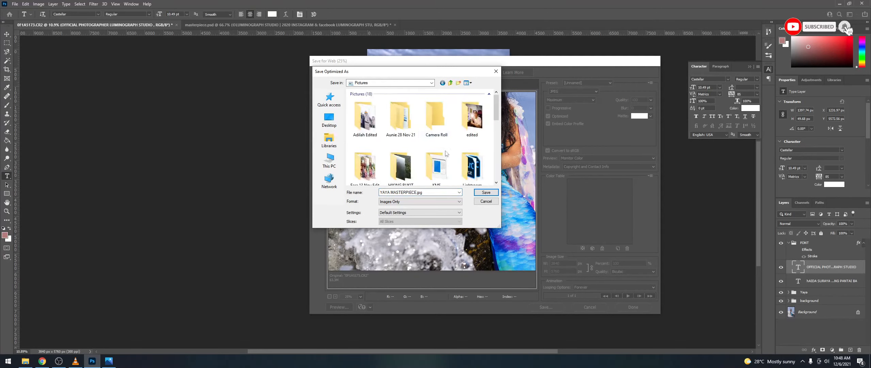
click(486, 193)
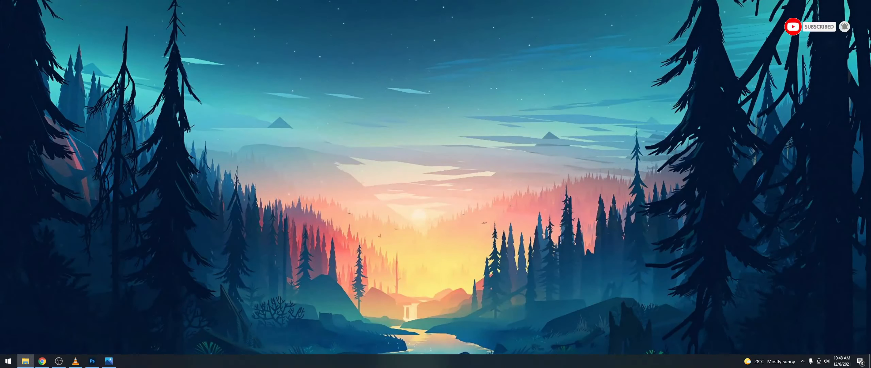
Step: Maximize File Explorer, go to Pictures, and open YAYA-MASTERPIECE in Photos
drag(0, 56, 572, 43)
double_click(573, 43)
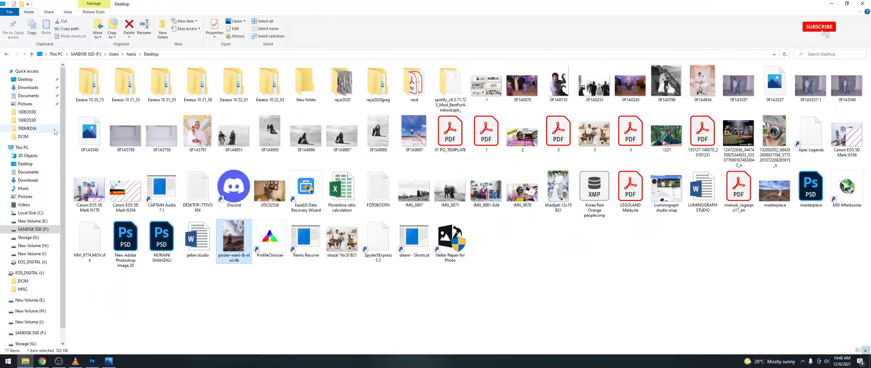
click(26, 103)
click(88, 146)
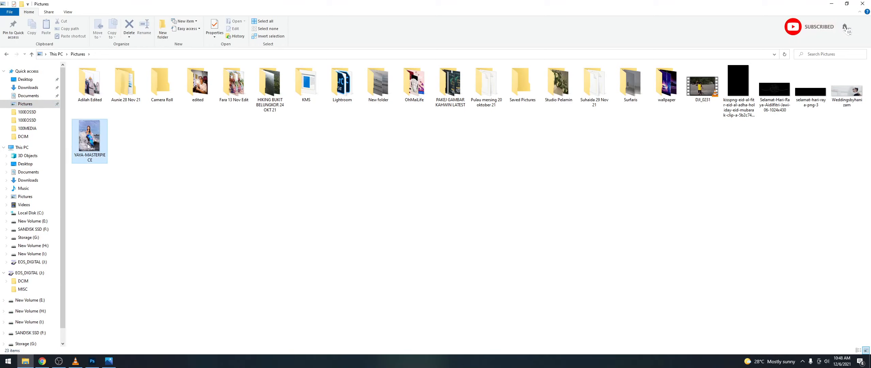
double_click(88, 146)
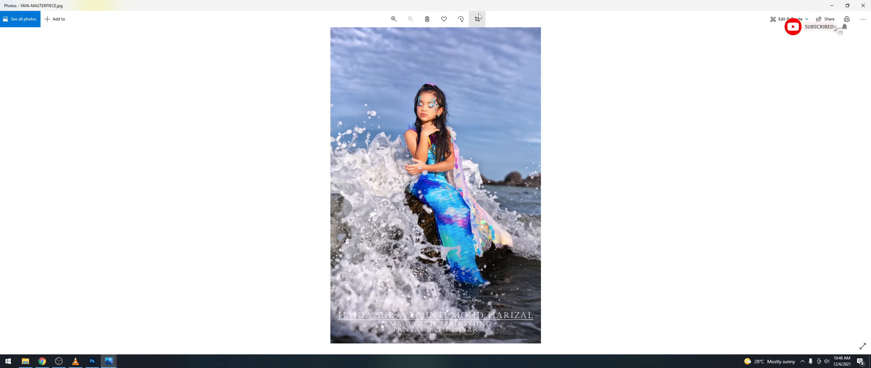
Step: Zoom in and out on the exported poster in Photos, then return to the Pictures folder
click(864, 19)
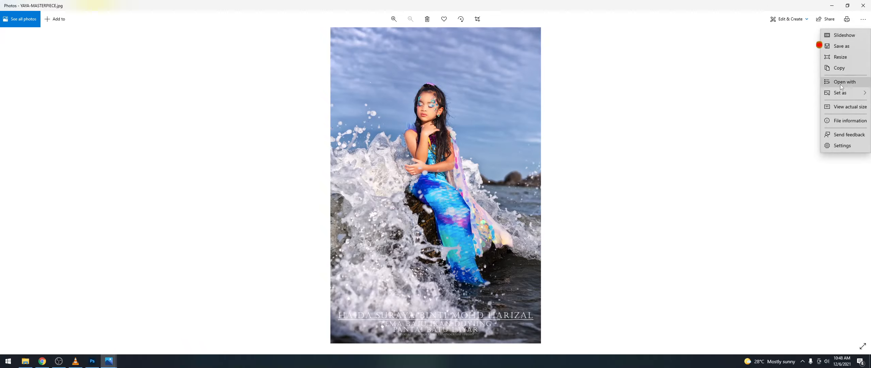
click(563, 125)
scroll(415, 119, up, 5)
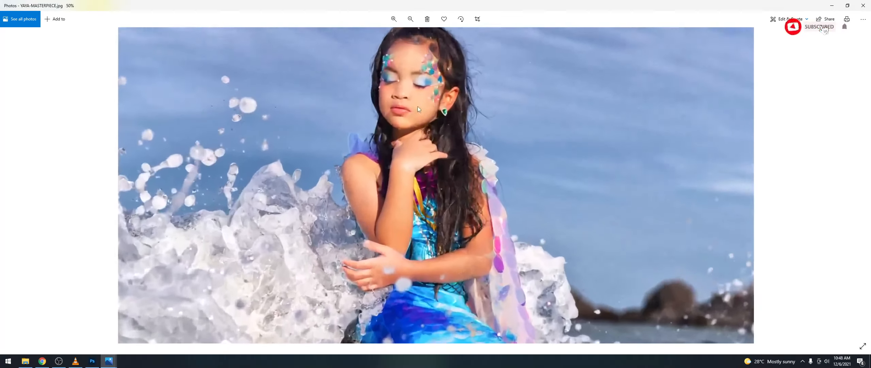
scroll(417, 102, up, 2)
scroll(415, 95, down, 5)
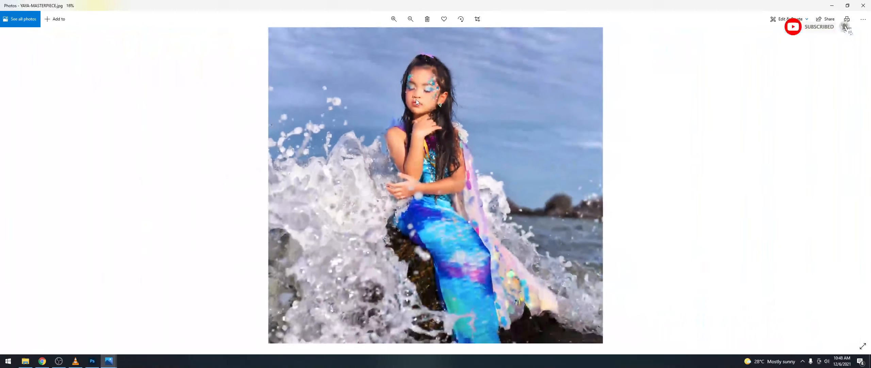
scroll(416, 100, down, 2)
click(26, 360)
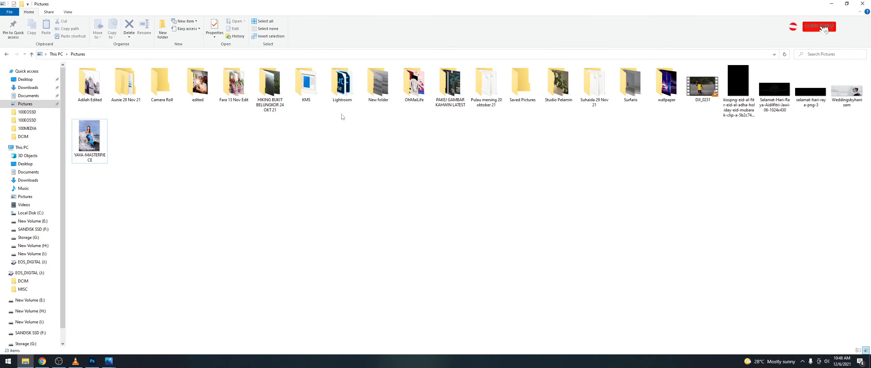
Step: Open raw photo 0F1A5173 from the 29 Nov 21 folder and move it to the left half
key(s)
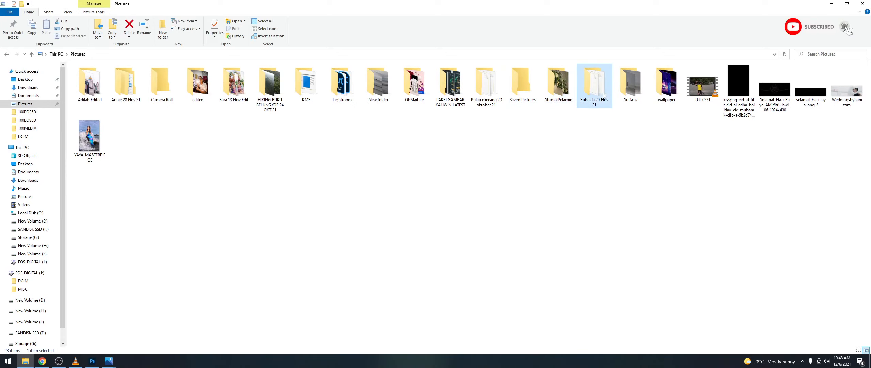
double_click(595, 84)
scroll(430, 193, down, 3)
scroll(431, 193, down, 4)
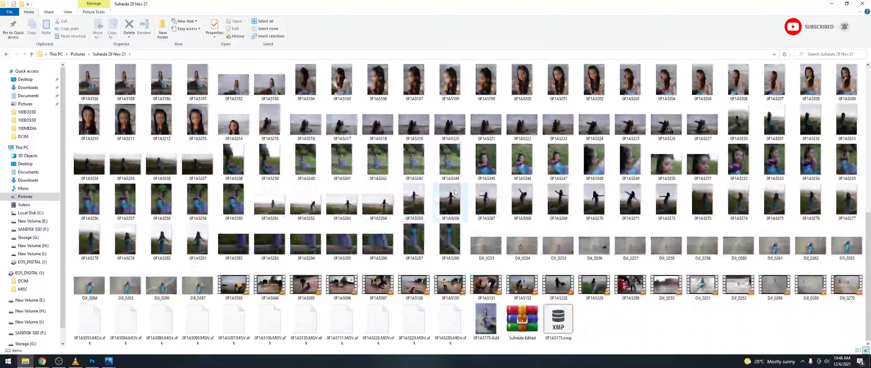
scroll(531, 190, up, 4)
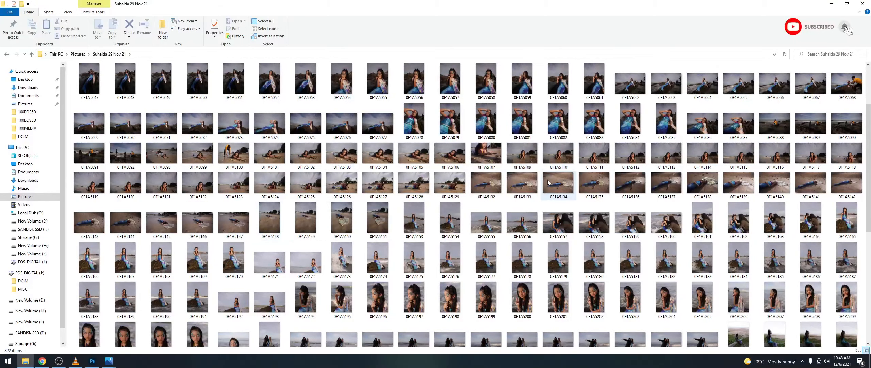
scroll(558, 171, down, 3)
double_click(346, 164)
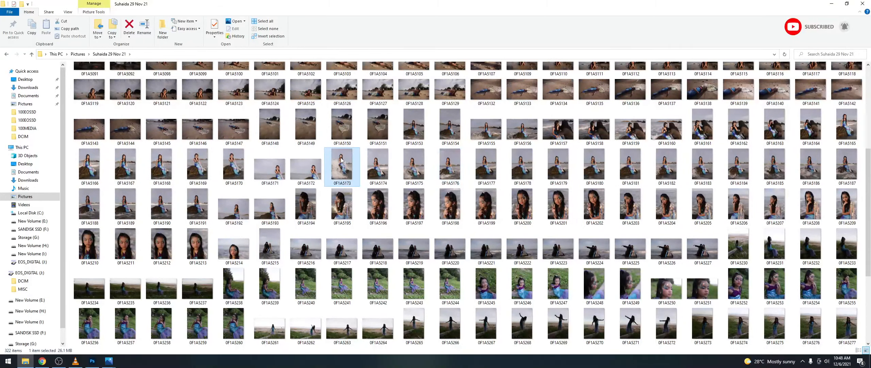
drag(443, 6, 206, 16)
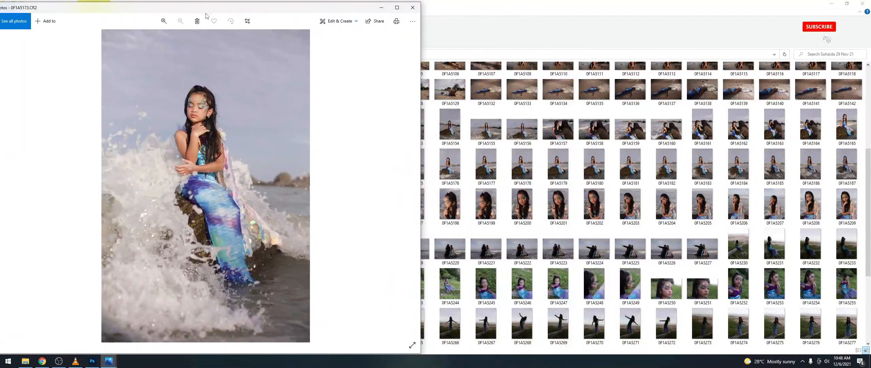
Step: Bring the YAYA-MASTERPIECE.jpg Photos window forward and place it beside the raw original
mouse_move(109, 360)
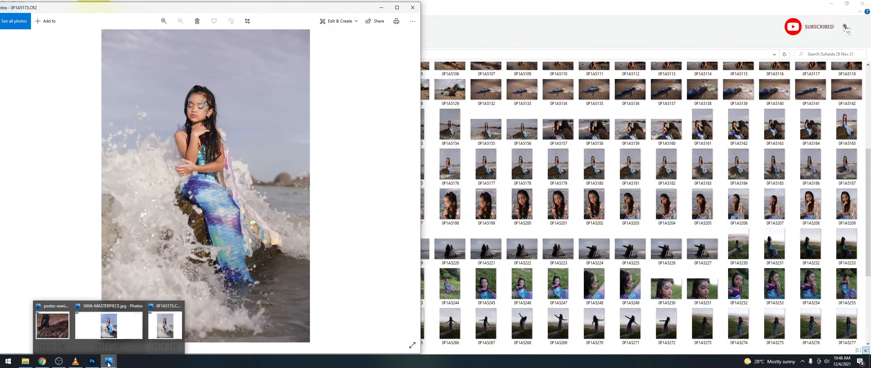
click(126, 335)
drag(497, 5, 534, 13)
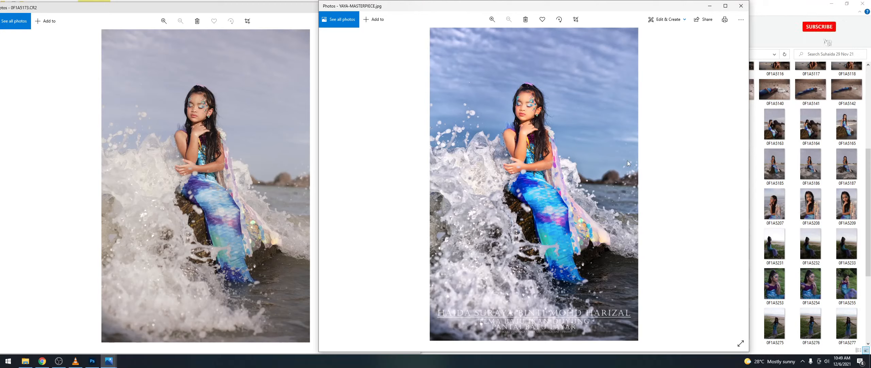
mouse_move(59, 360)
click(82, 326)
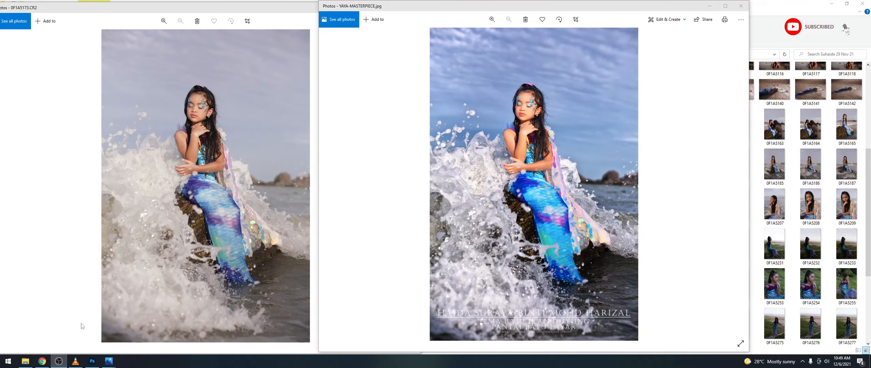